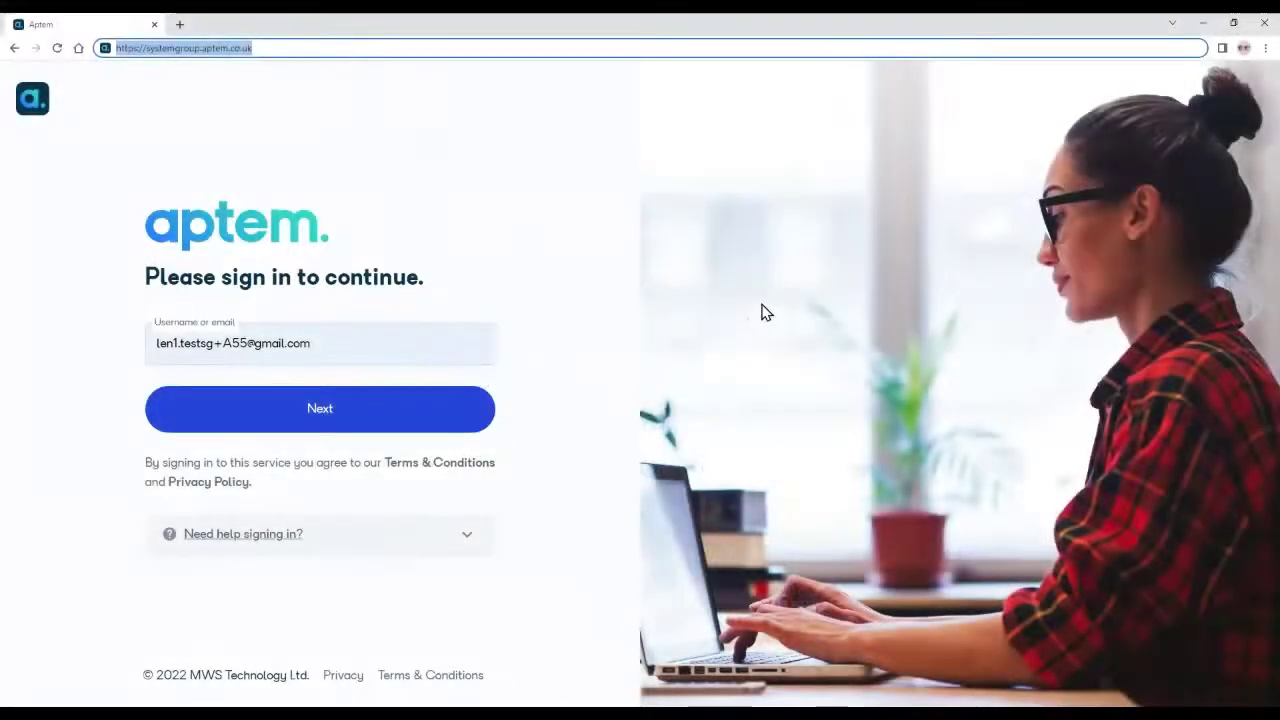
Step: Sign in to Aptem as the apprentice with username and password to reach the learner dashboard
left_click(253, 50)
left_click_drag(271, 47, 122, 50)
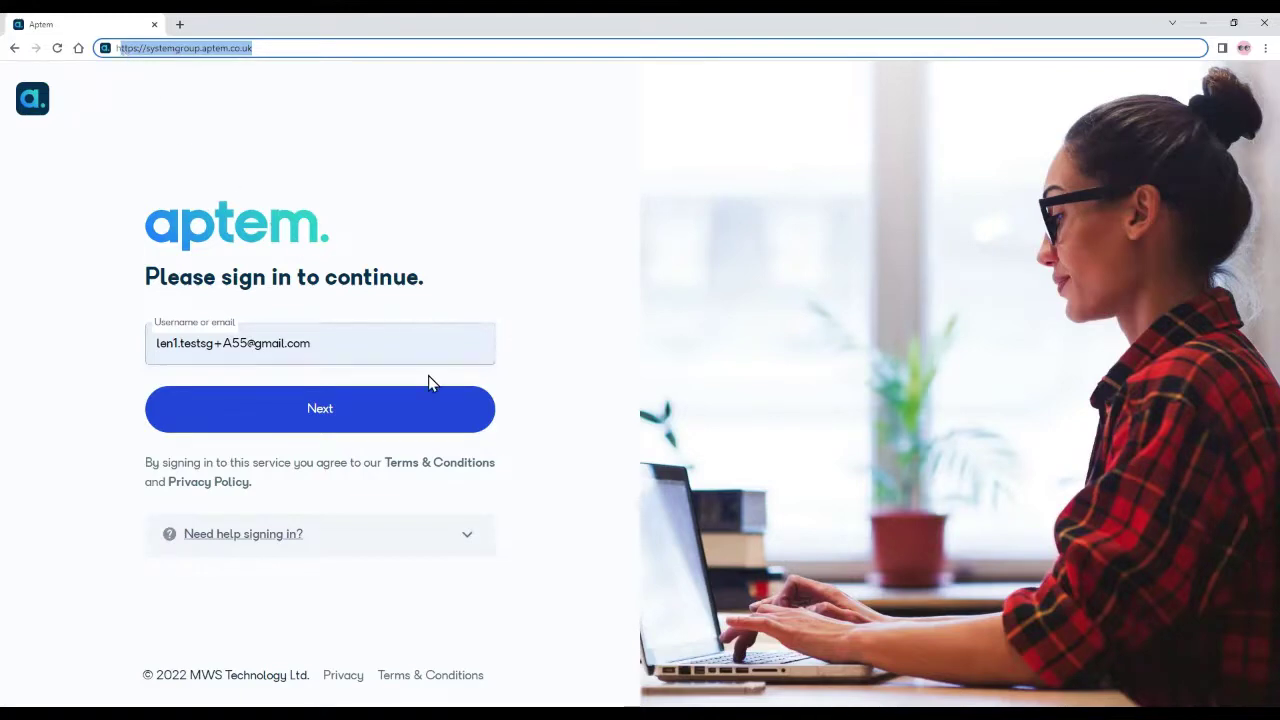
left_click(419, 345)
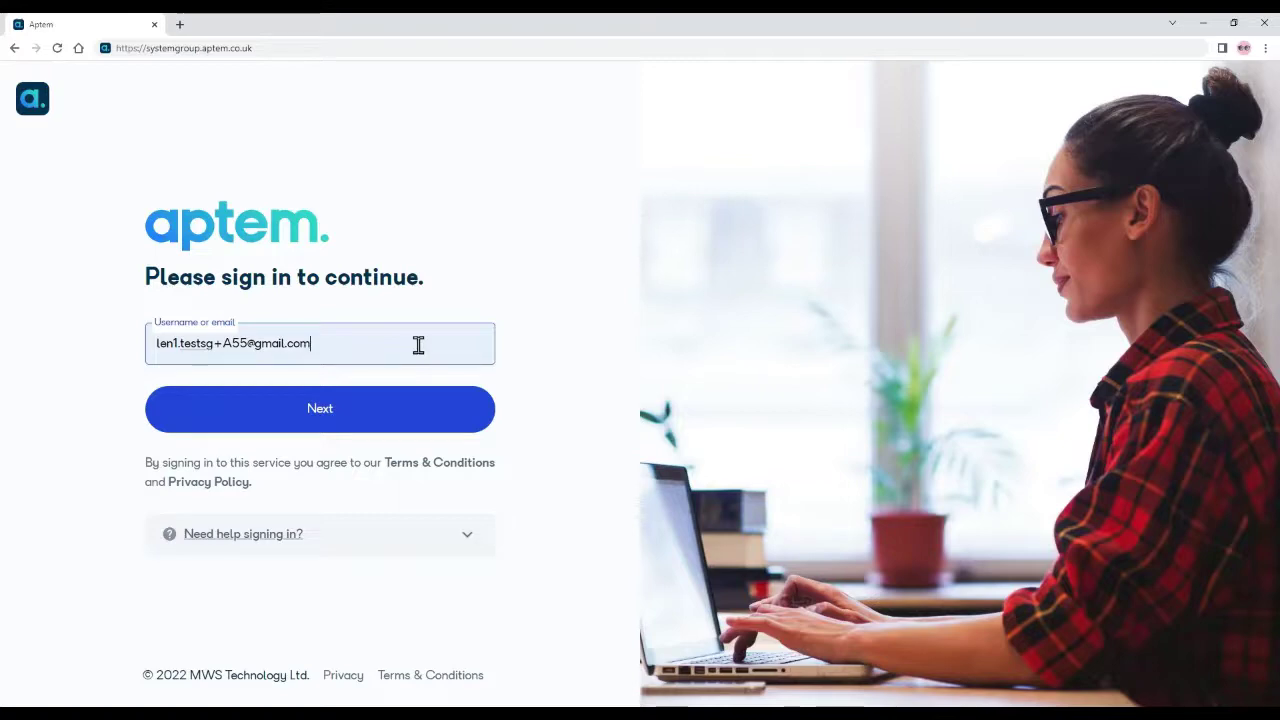
left_click(371, 423)
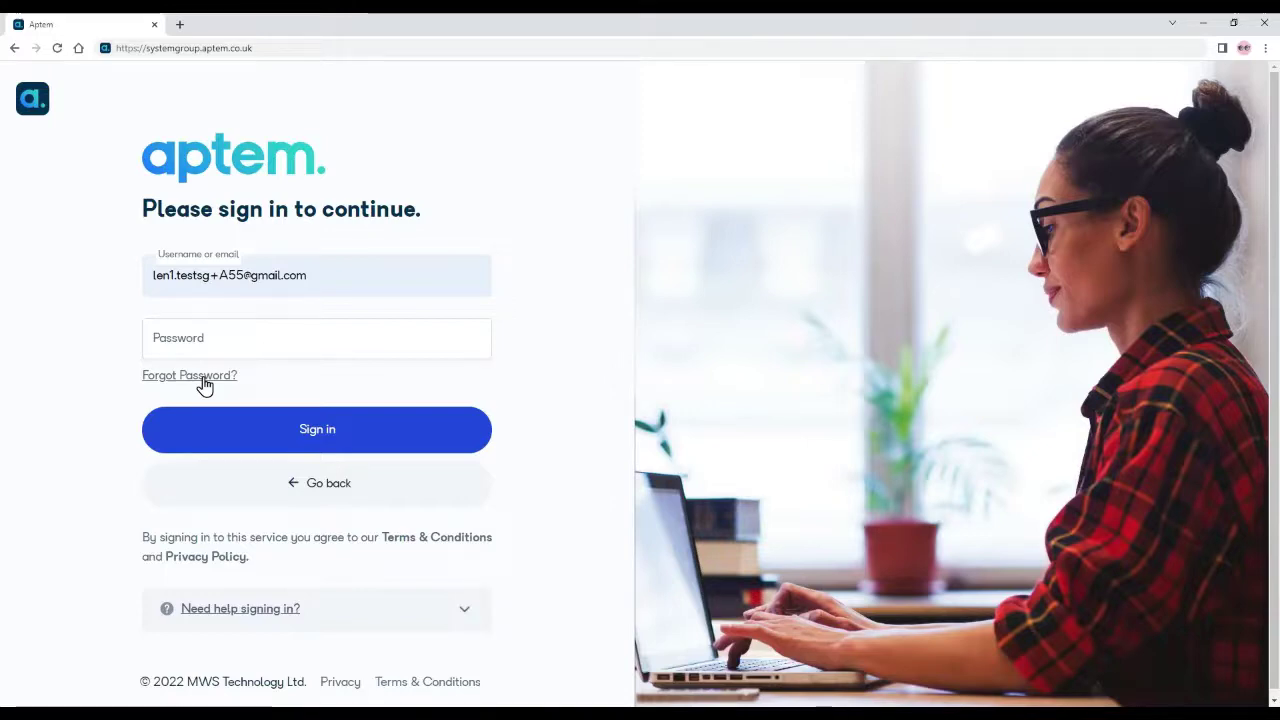
left_click(226, 340)
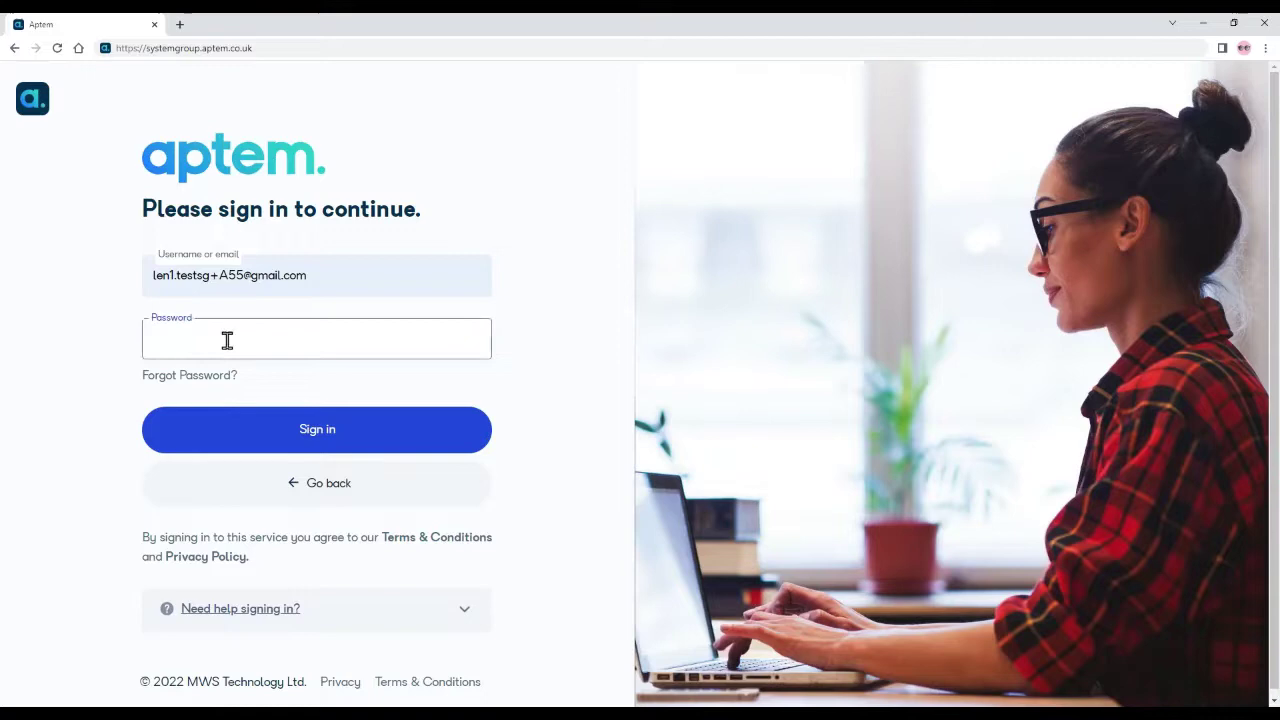
type("•••••••")
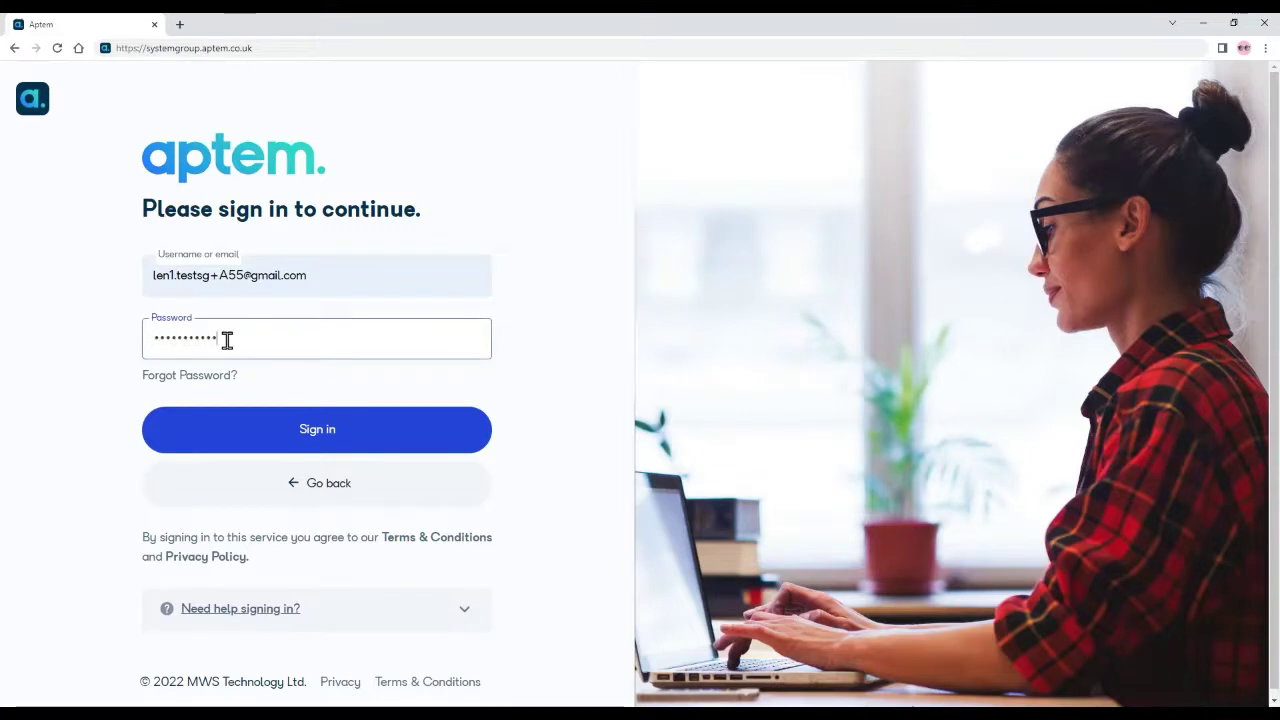
key("Return")
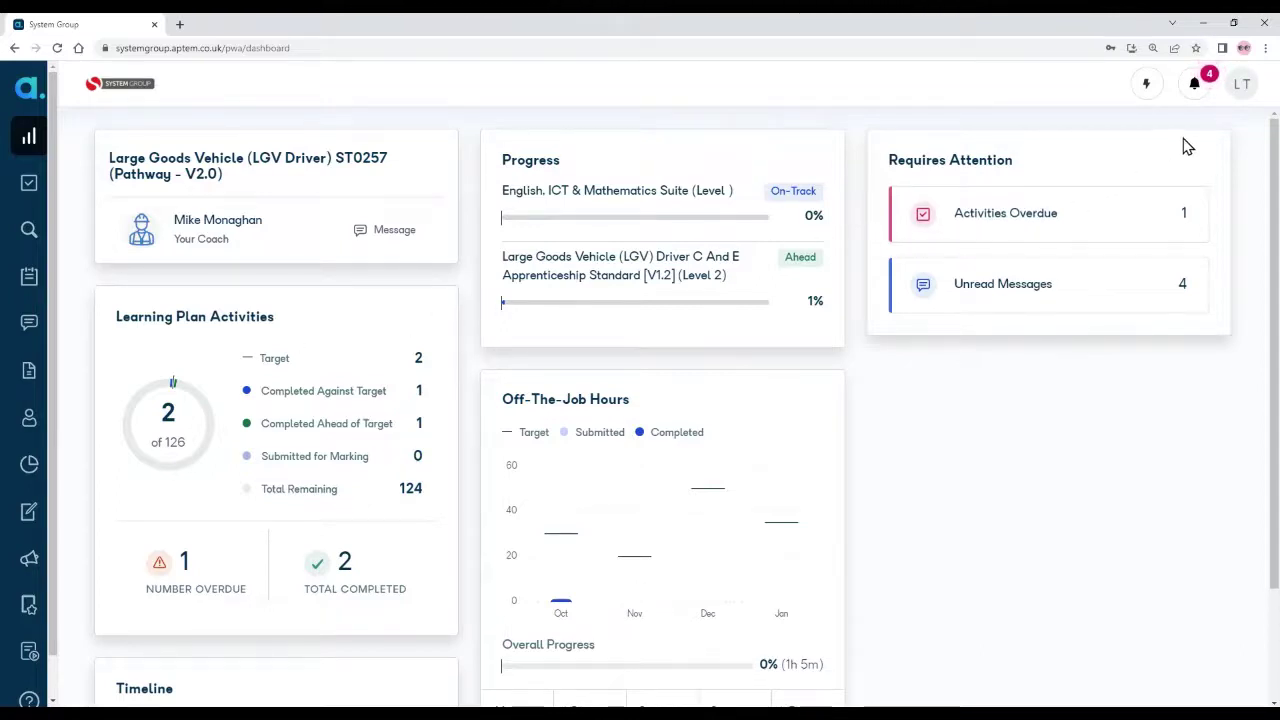
Step: Open Account Settings and review Security Settings, Signature Sample, About You and Notifications in turn
left_click(1243, 90)
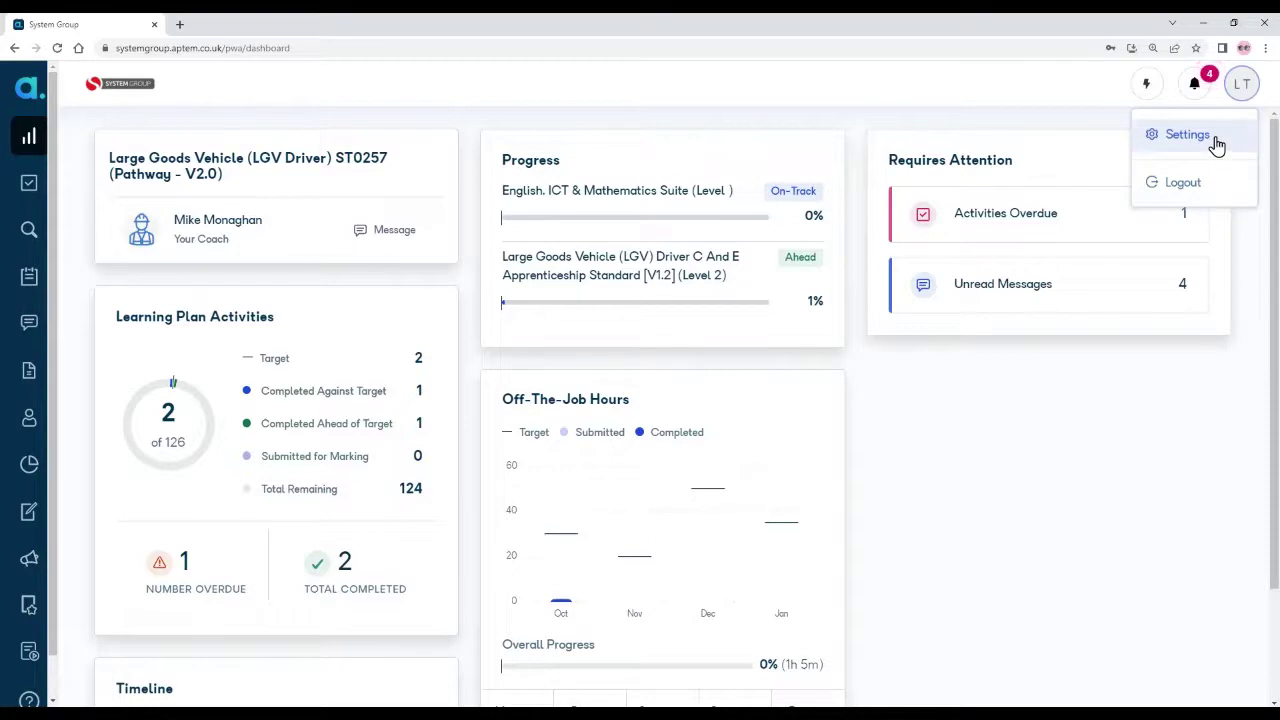
left_click(1216, 140)
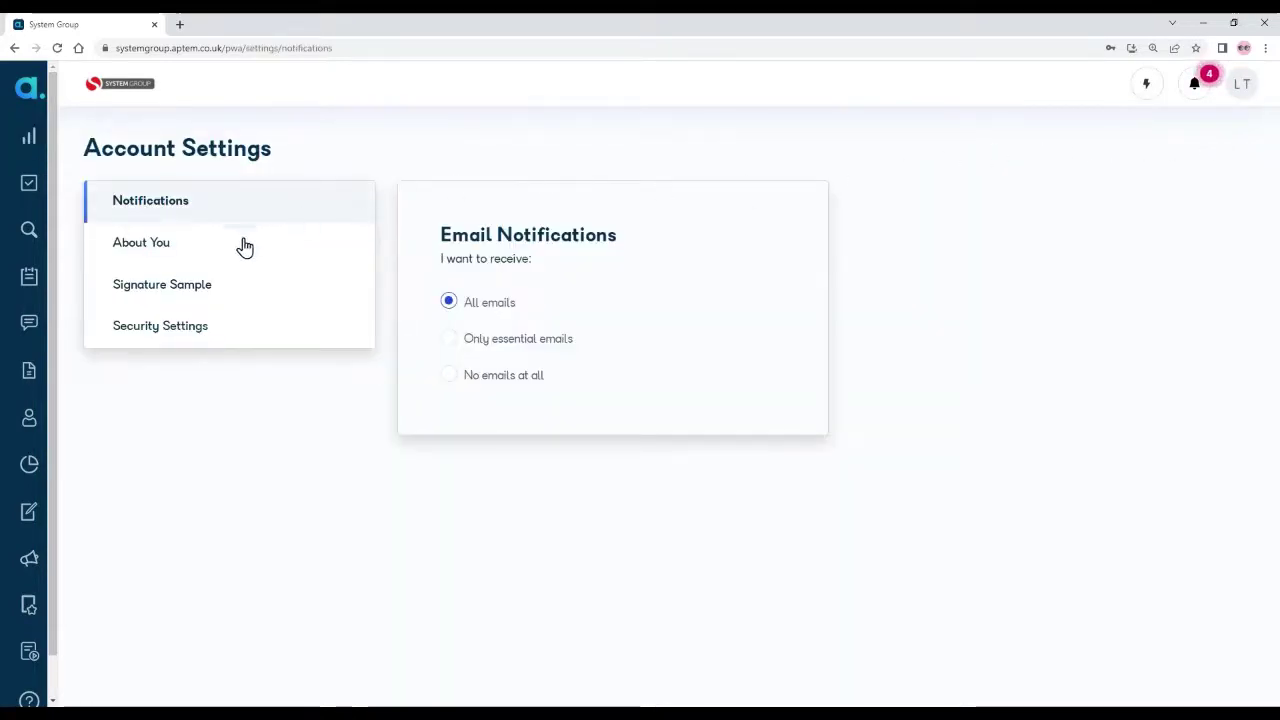
left_click(192, 336)
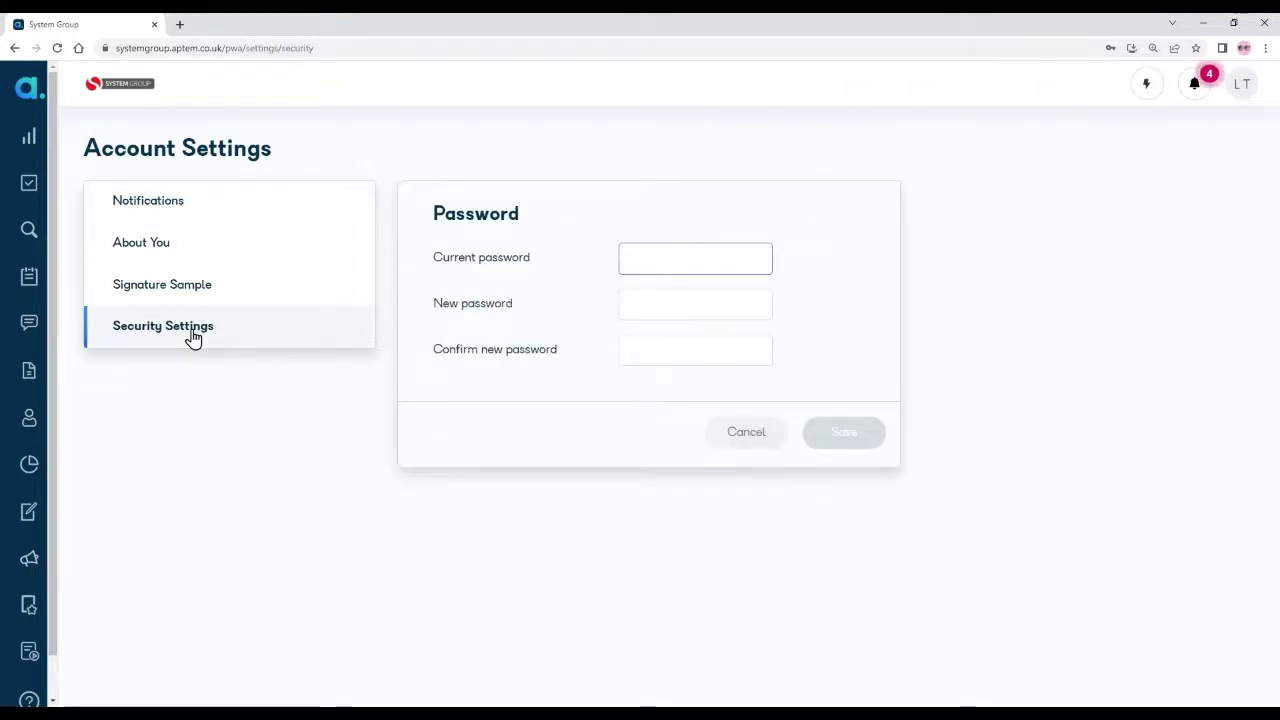
left_click(192, 290)
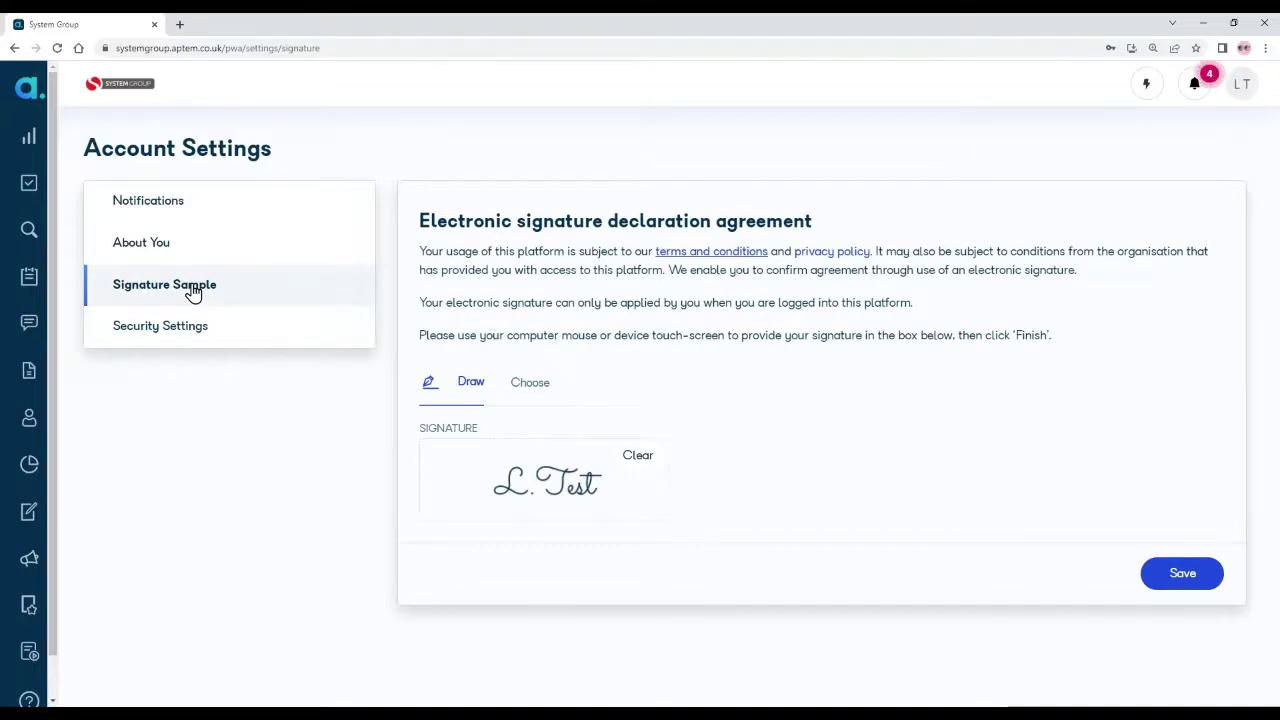
left_click(182, 250)
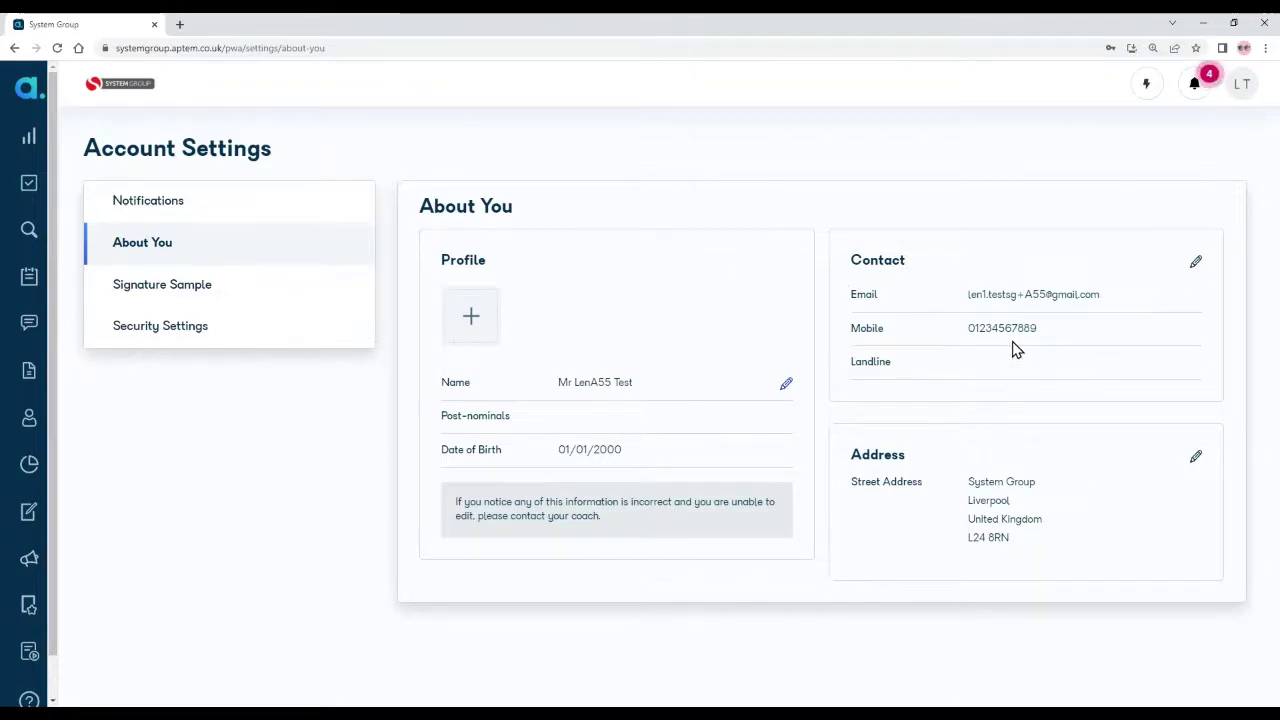
left_click(190, 206)
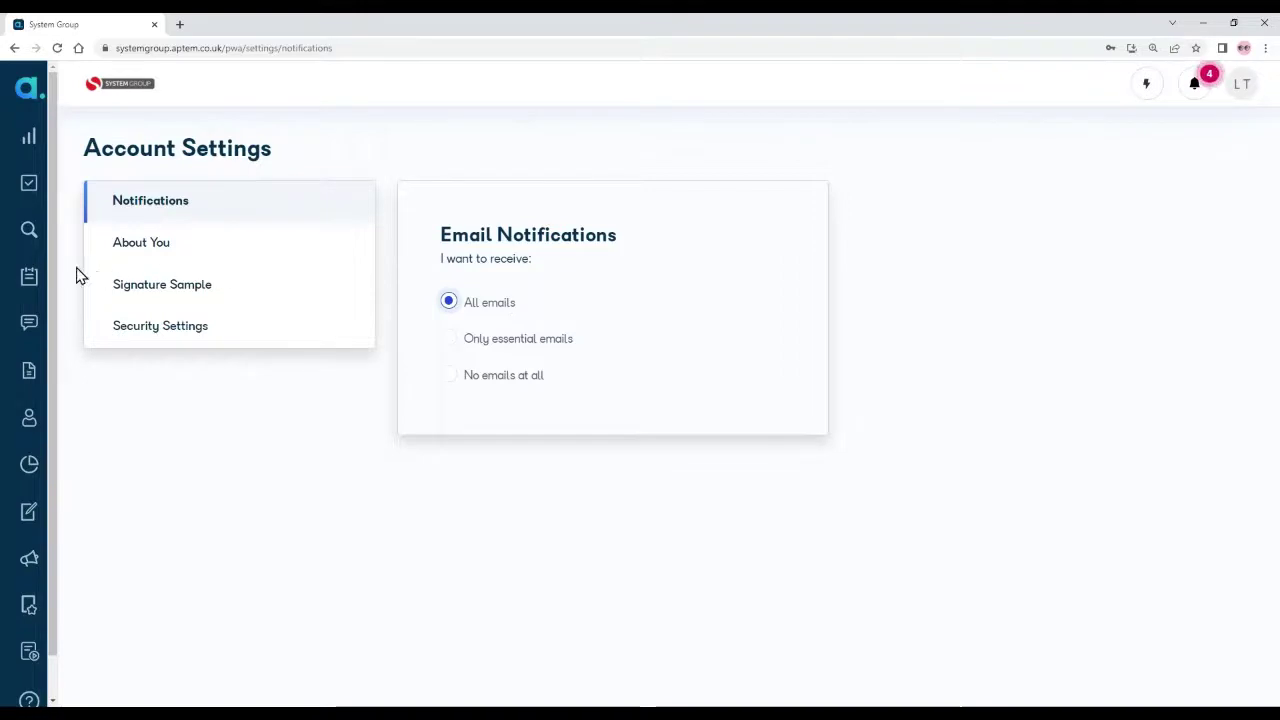
Step: Open the Learning Plan and scroll through the LGV L2 activities with their due dates
mouse_move(28, 273)
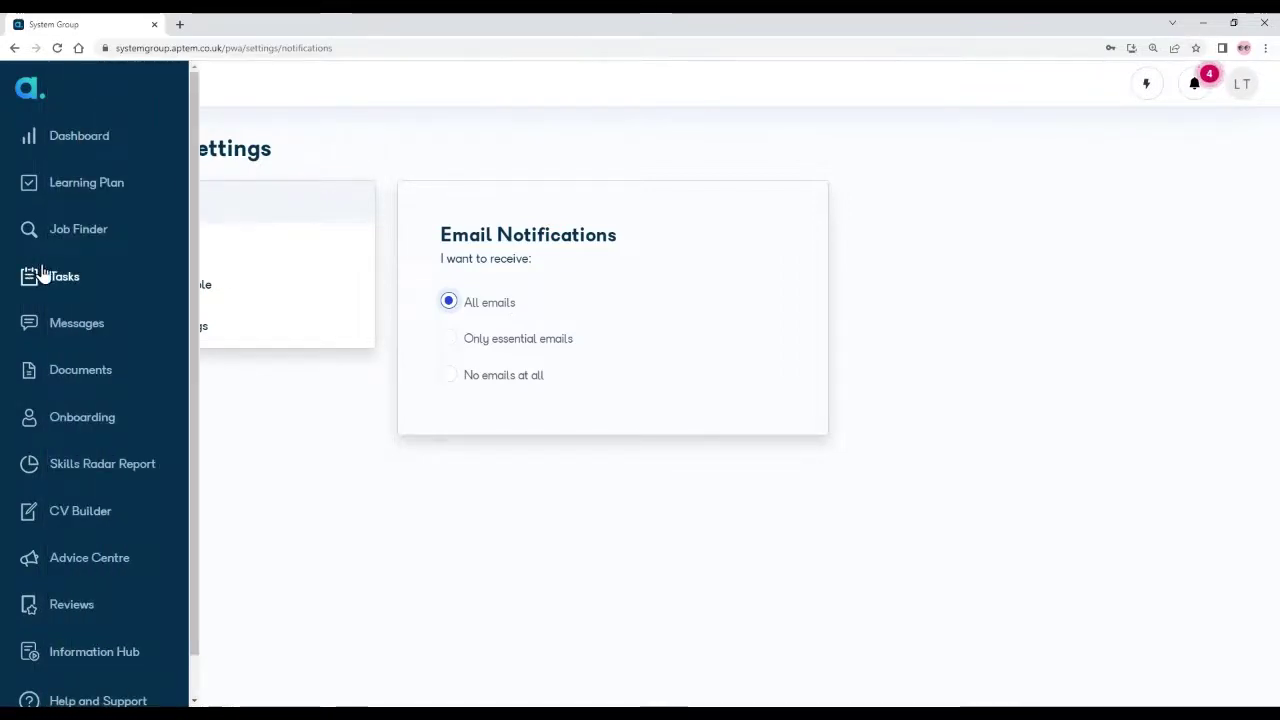
left_click(70, 193)
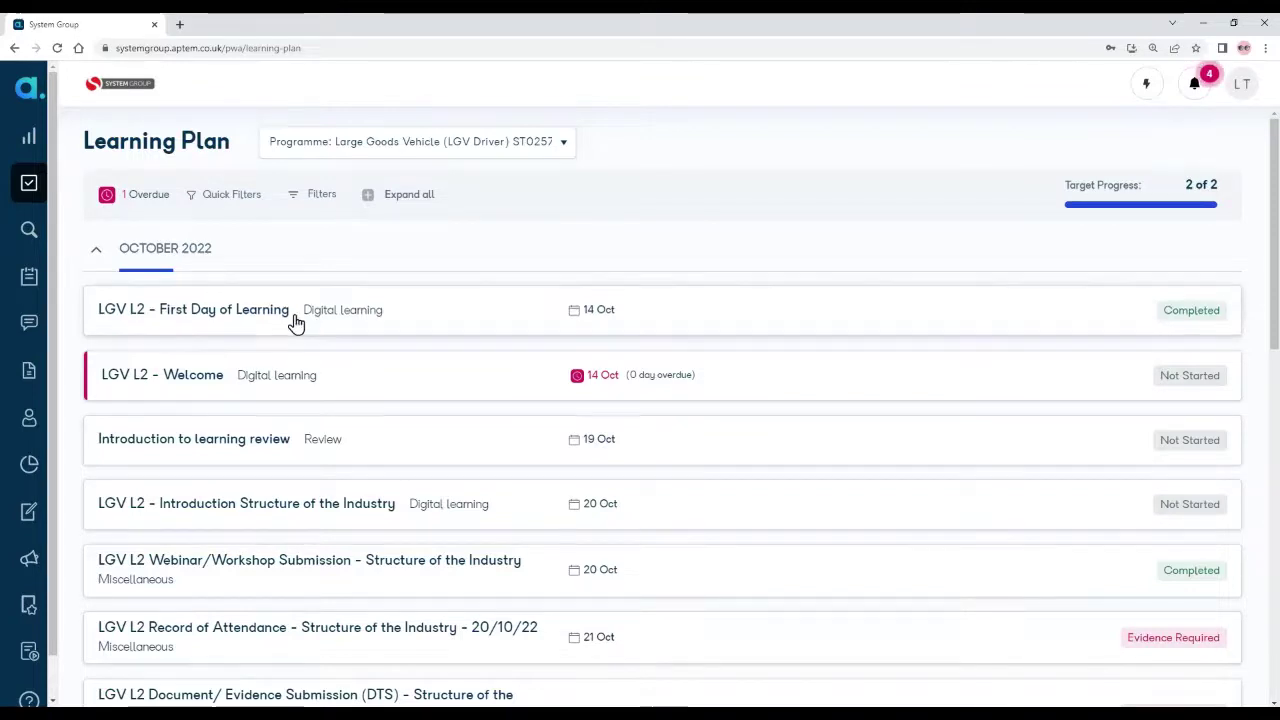
scroll(295, 320, "down", 1)
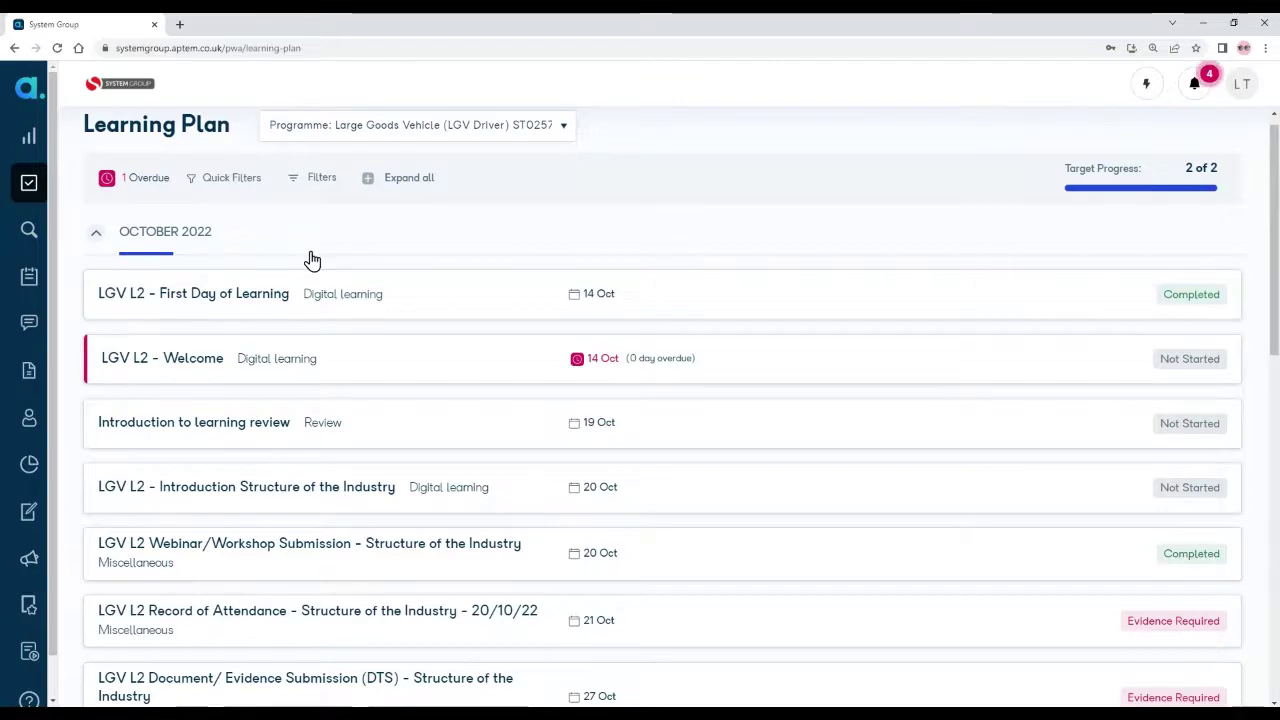
scroll(309, 260, "down", 2)
scroll(309, 260, "down", 5)
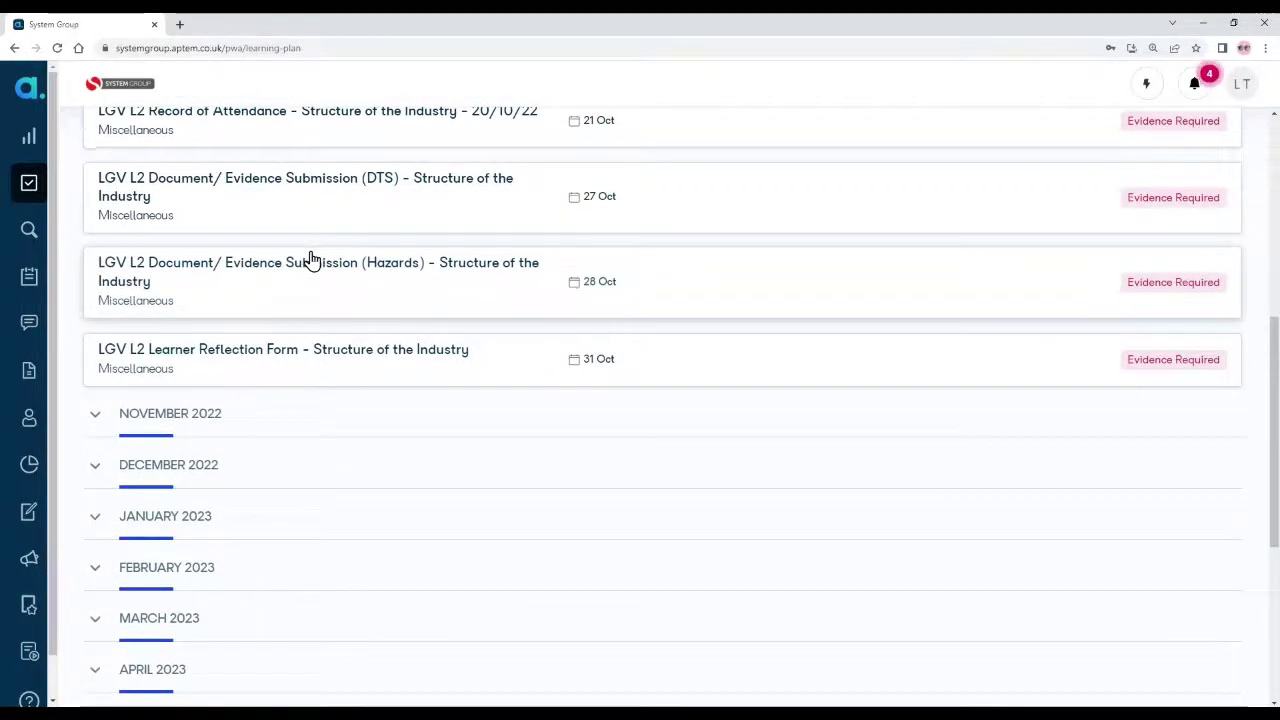
scroll(310, 260, "up", 7)
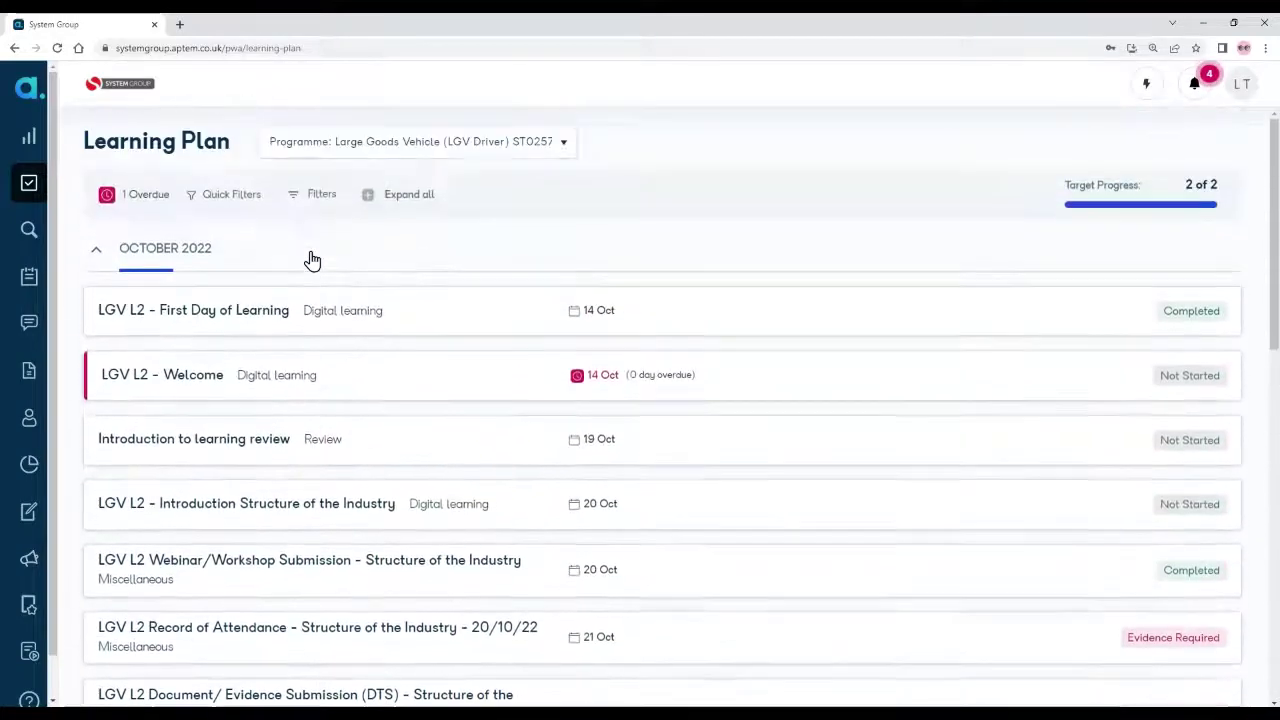
Step: Collapse and re-expand October 2022, then use Collapse all and Expand all on the month sections
left_click(96, 256)
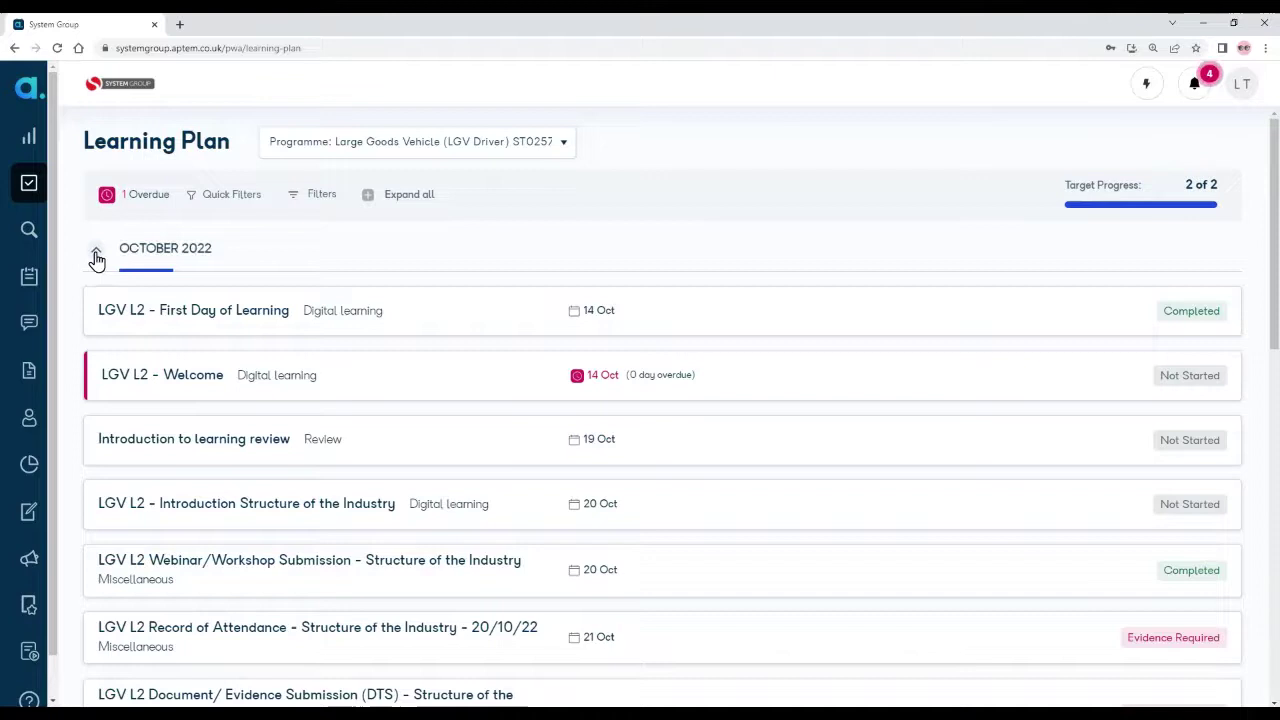
scroll(265, 346, "down", 3)
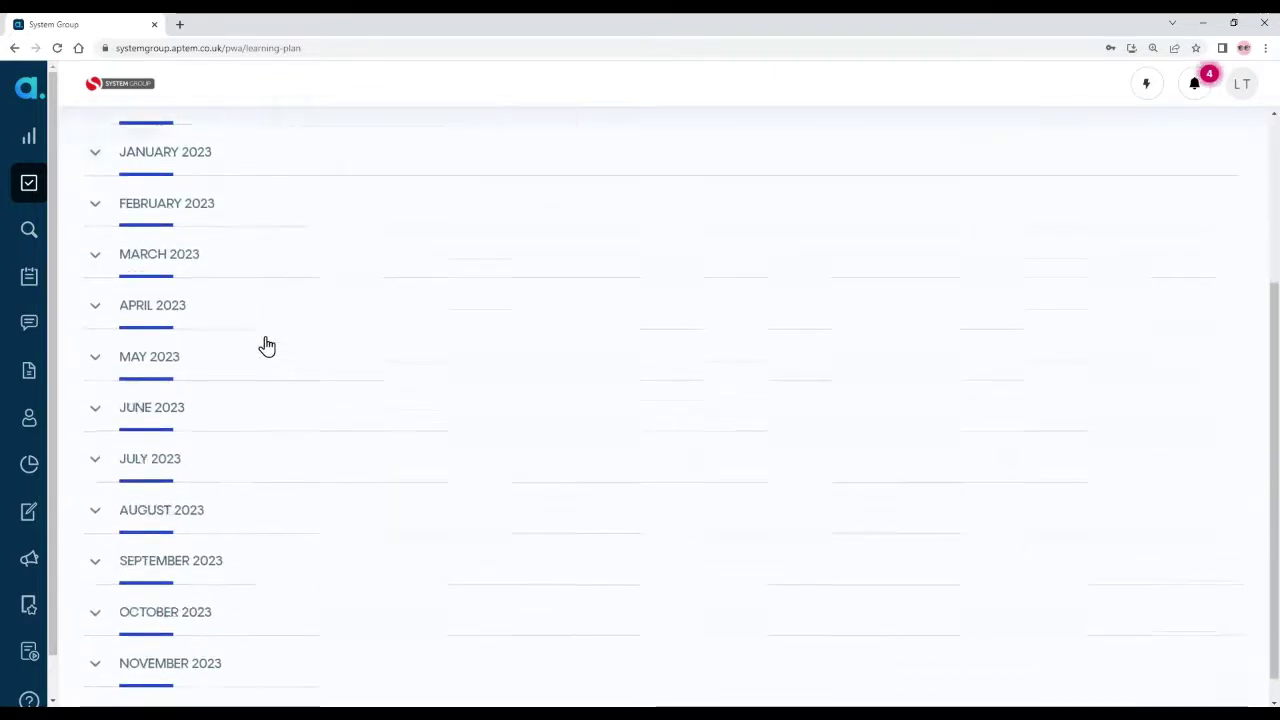
scroll(265, 346, "up", 3)
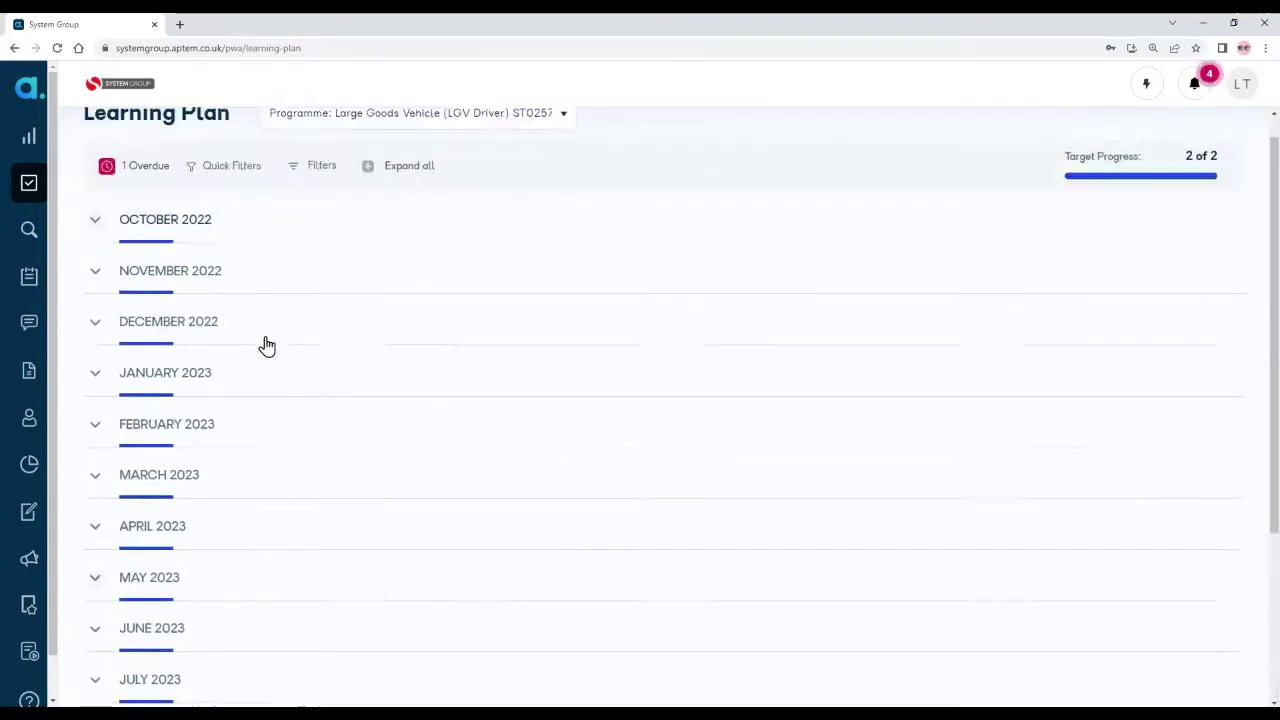
left_click(96, 256)
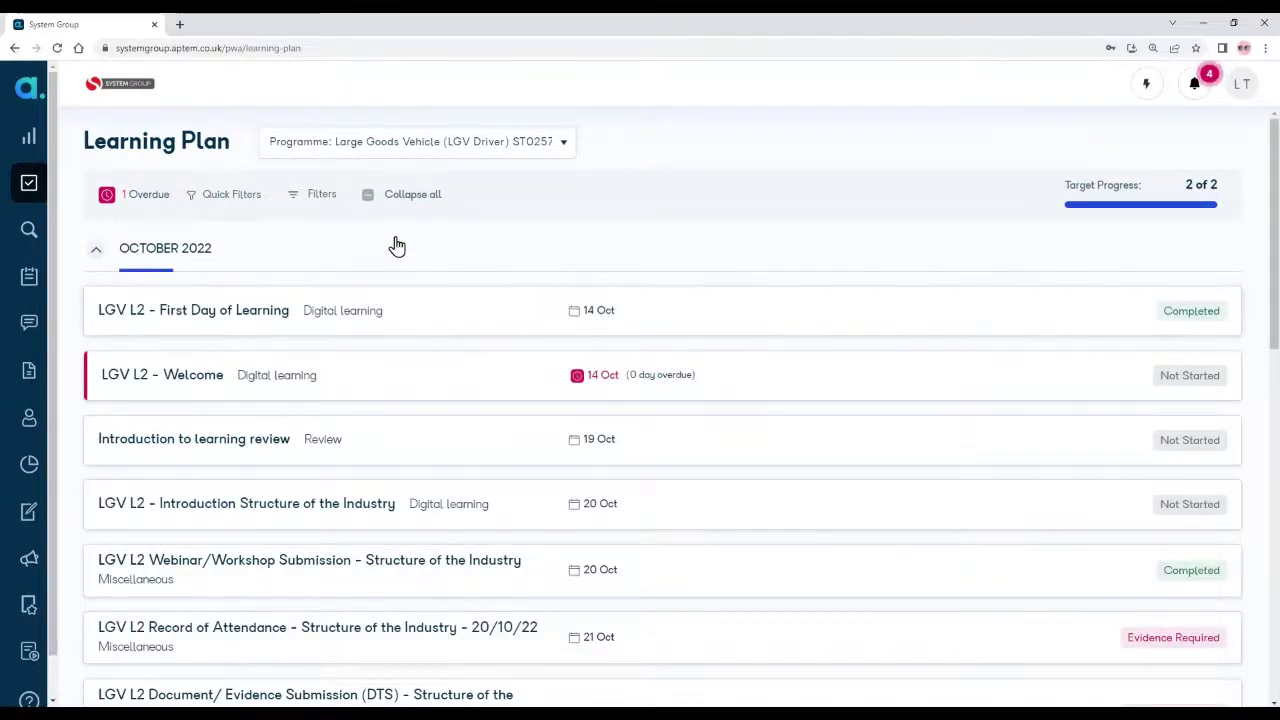
left_click(370, 197)
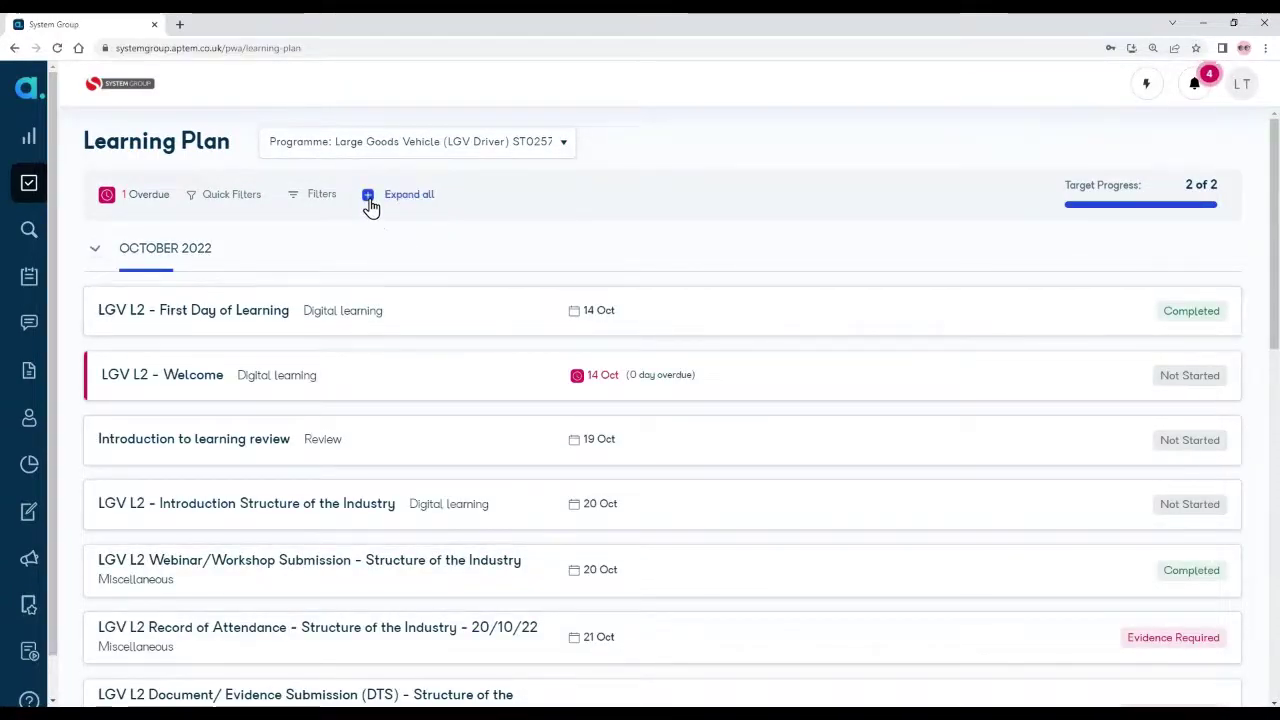
left_click(370, 200)
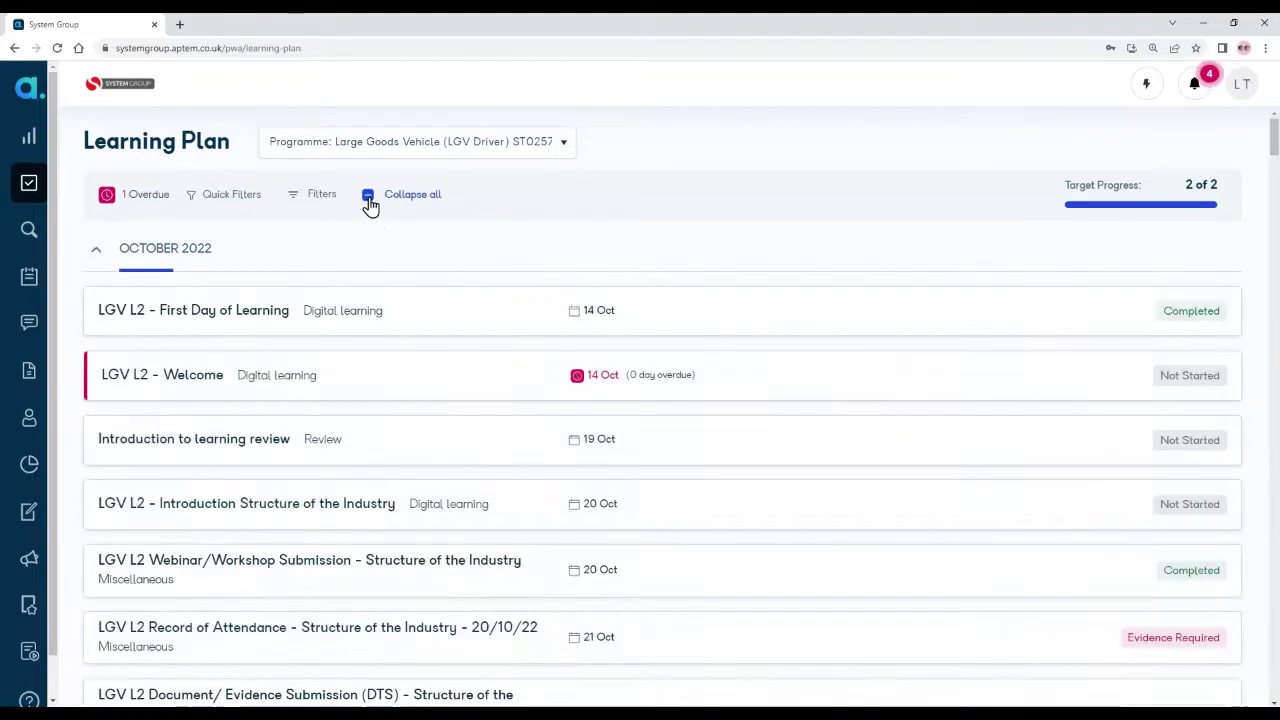
scroll(660, 270, "down", 1)
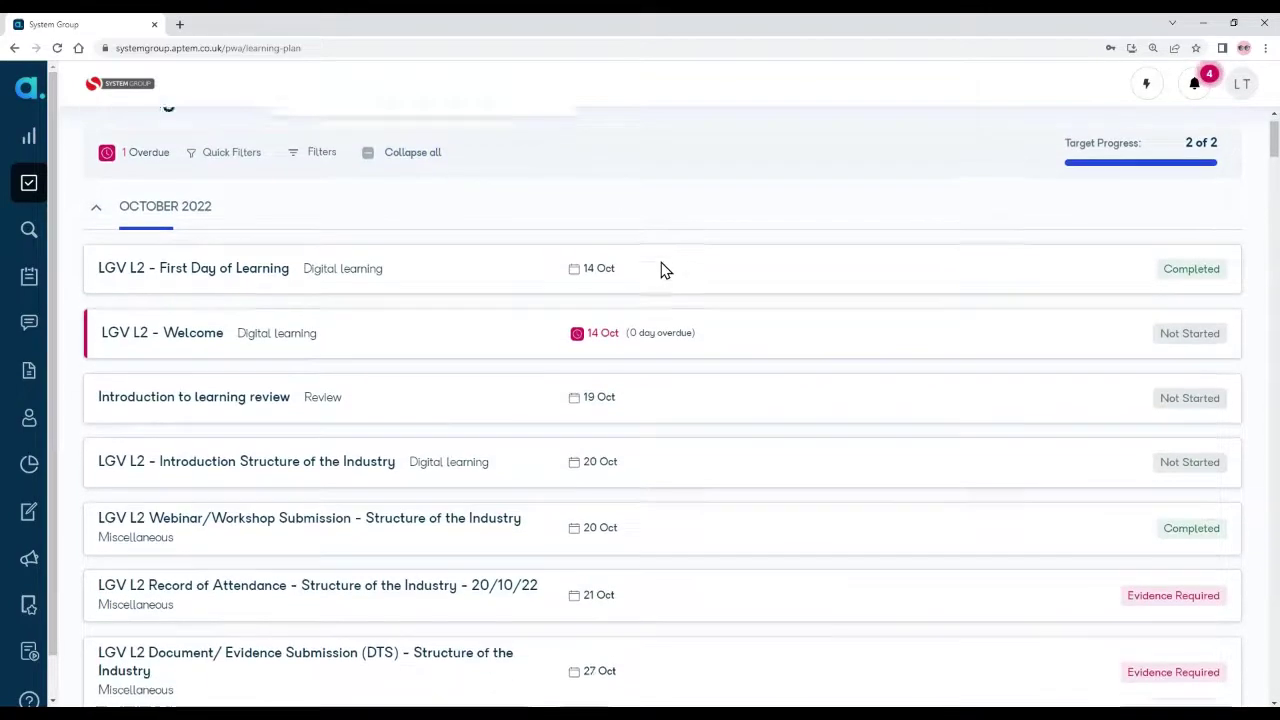
scroll(660, 270, "down", 3)
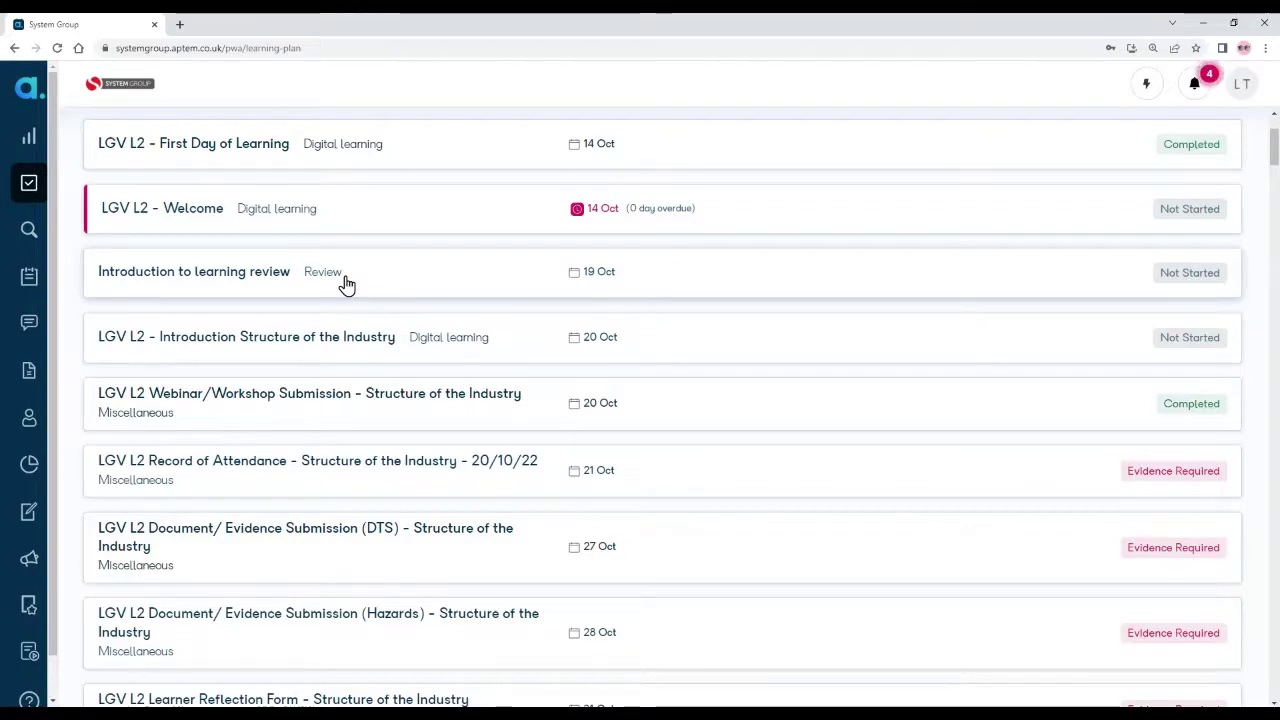
scroll(345, 285, "down", 3)
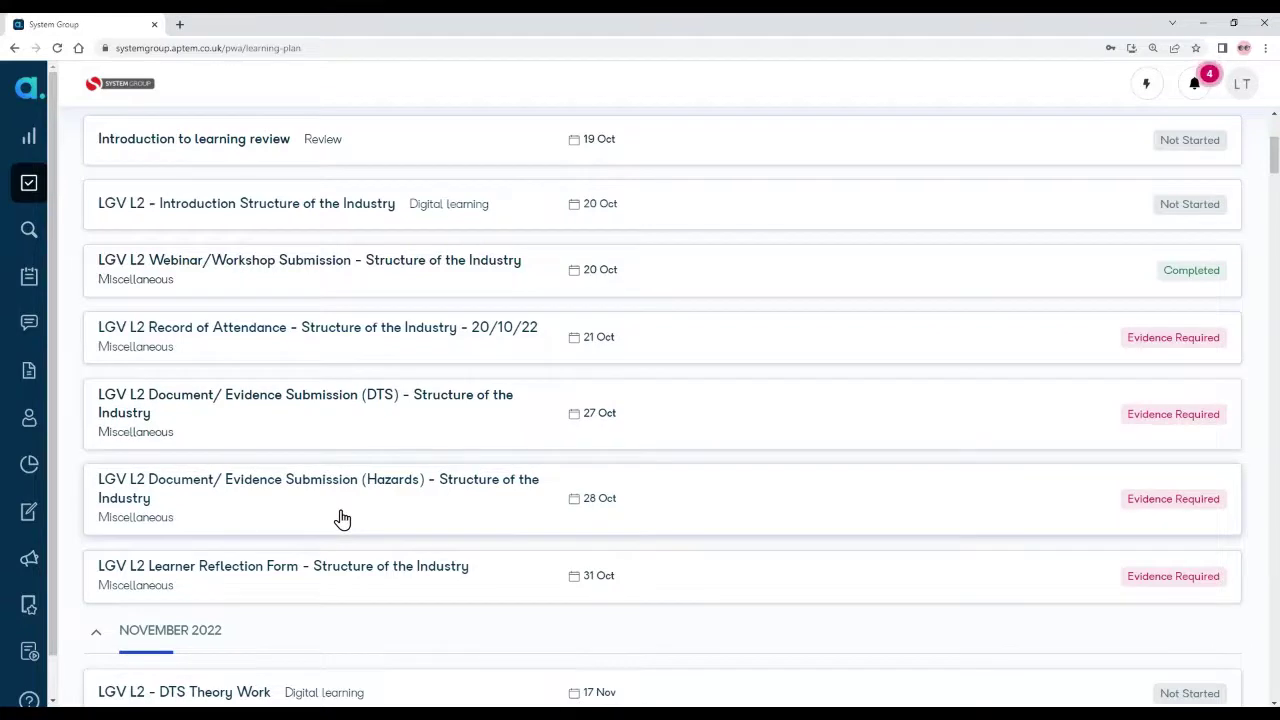
Step: Scroll the October 2022 learning plan to the overdue, not-started LGV L2 - Welcome activity
scroll(340, 517, "down", 1)
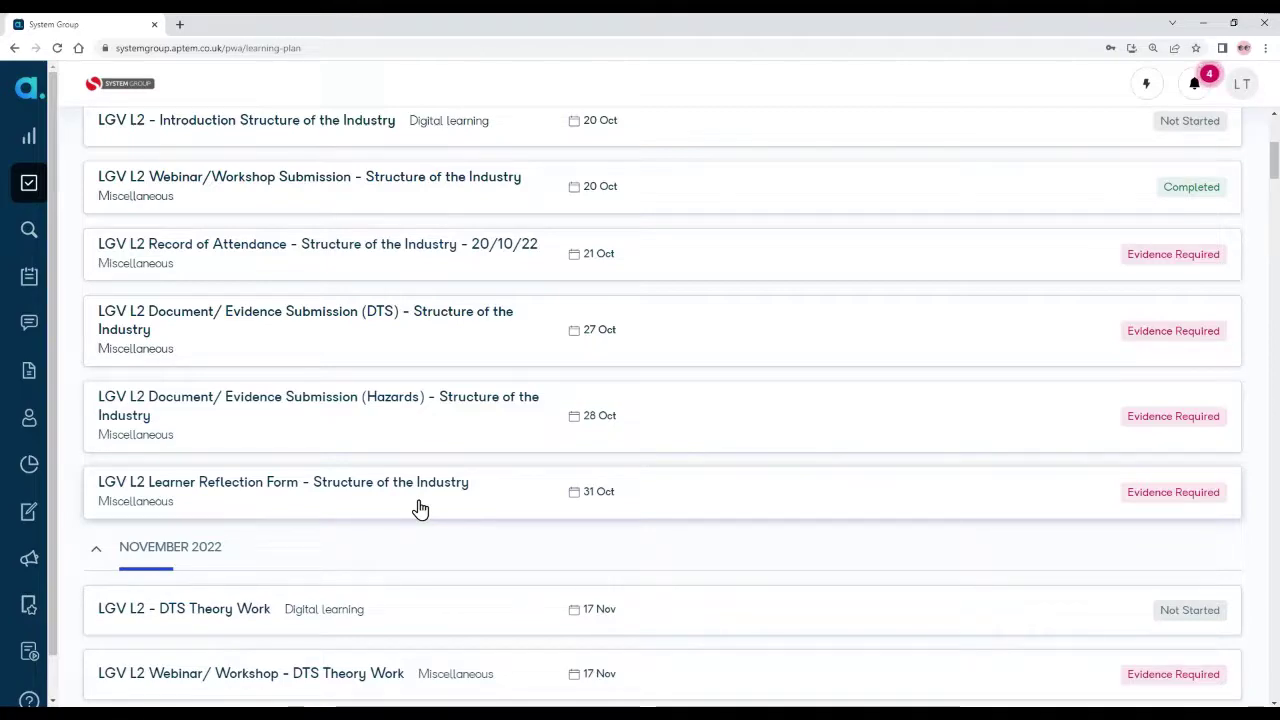
scroll(418, 509, "up", 3)
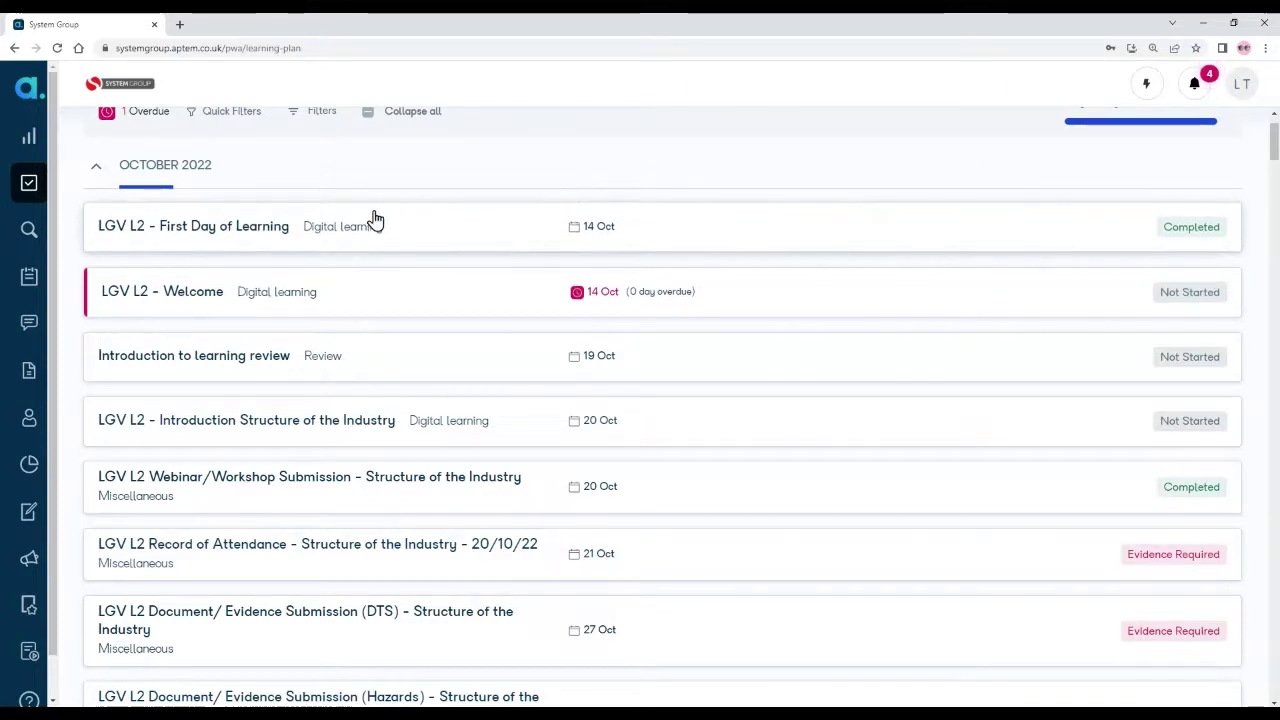
Step: Open the LGV L2 - Welcome course details, show all instructions, and start learning
left_click(352, 304)
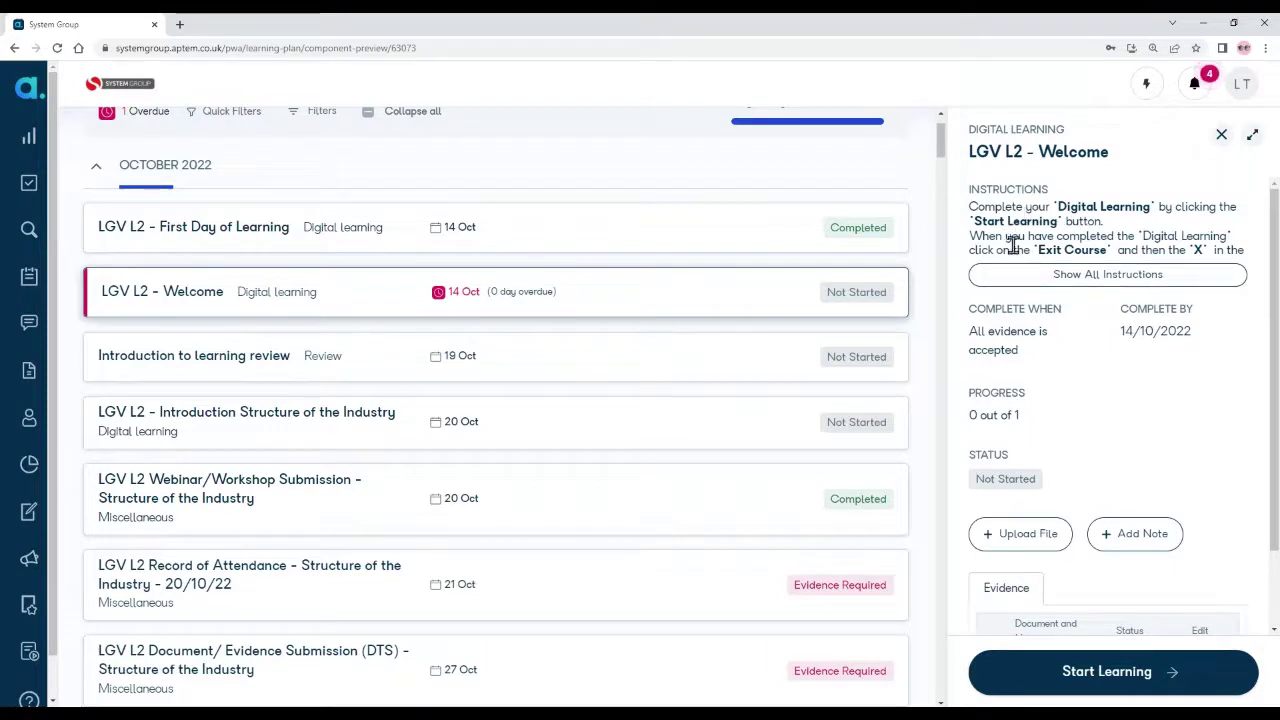
left_click(1038, 278)
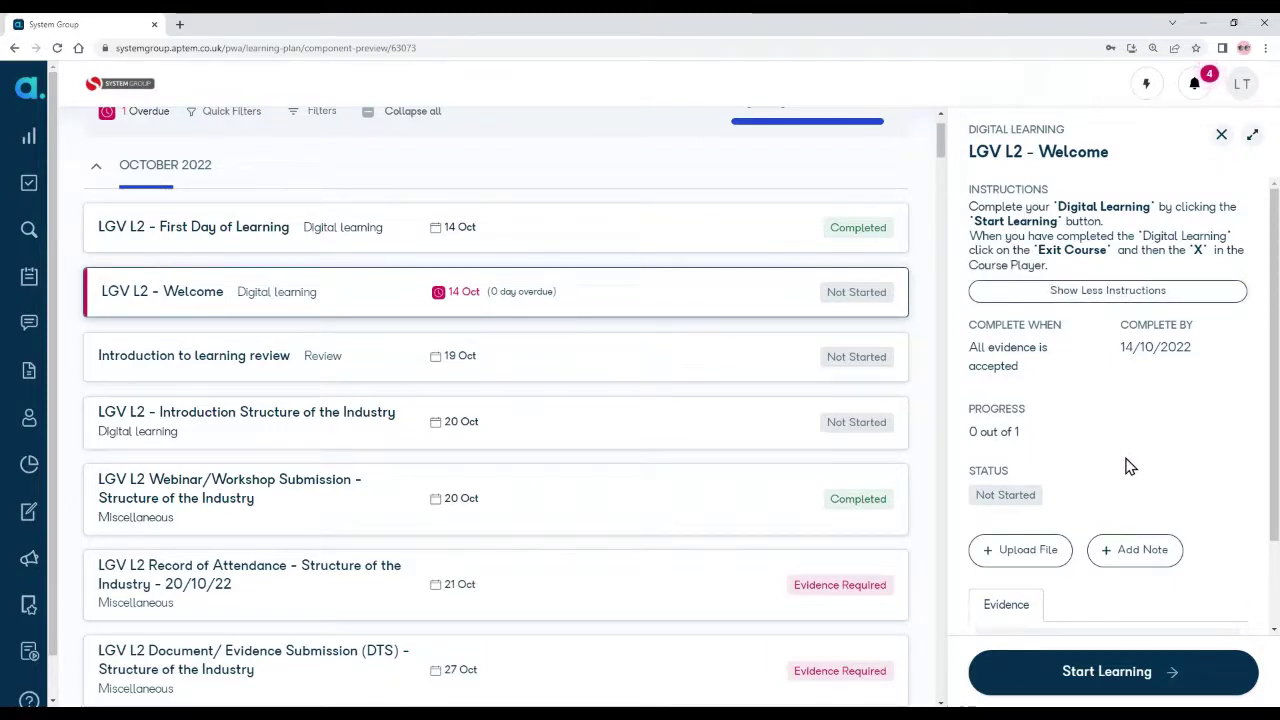
left_click(1220, 680)
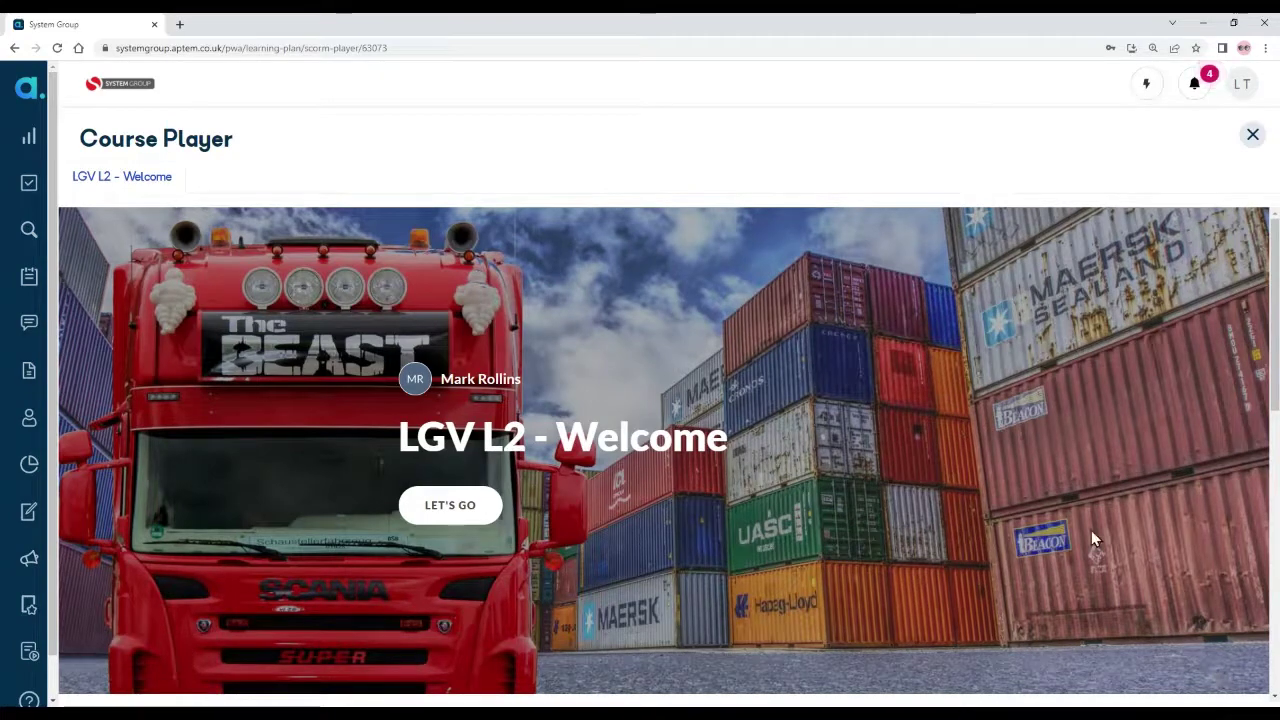
Step: Work through the Introduction and Overview lessons of the Welcome course
left_click(470, 508)
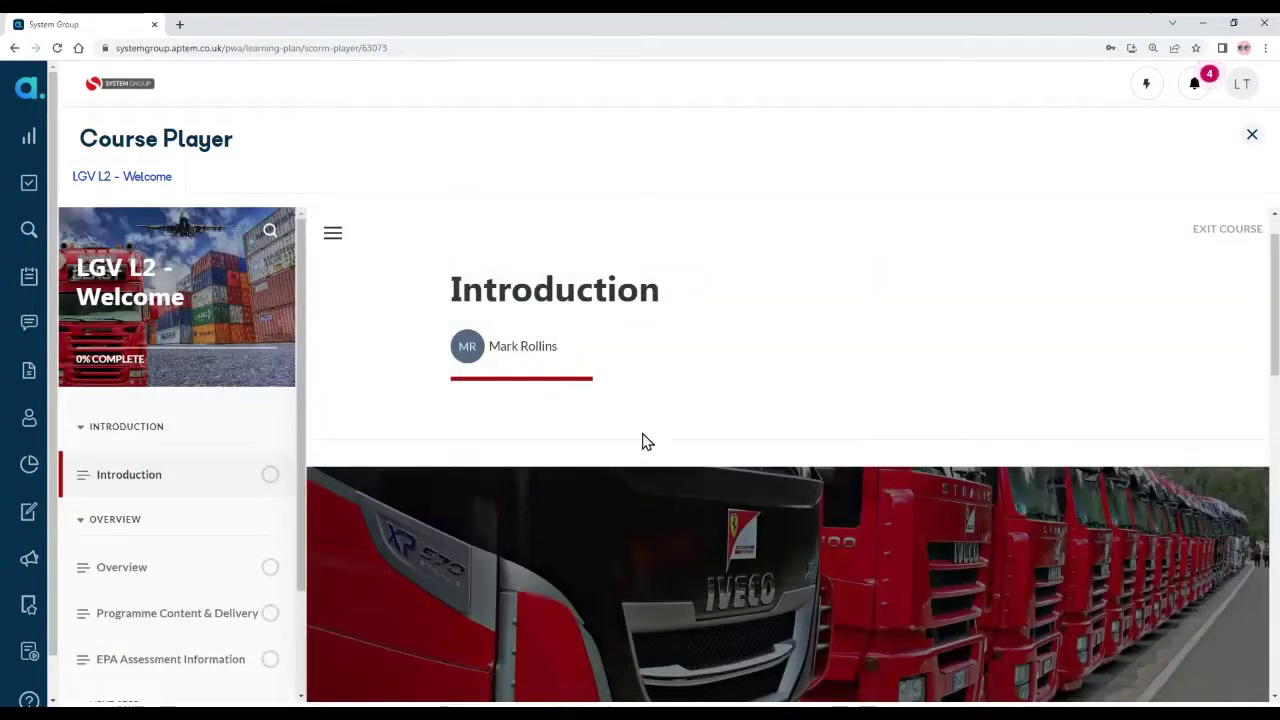
scroll(772, 400, "down", 4)
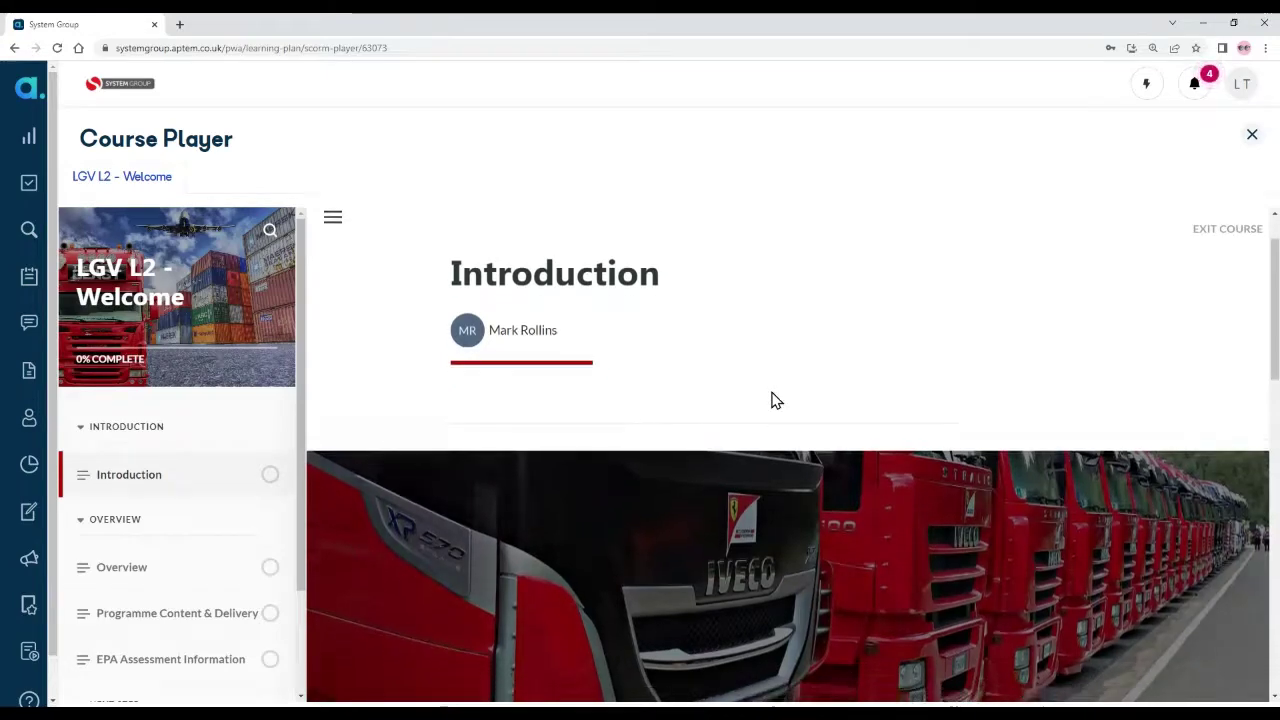
scroll(772, 400, "down", 5)
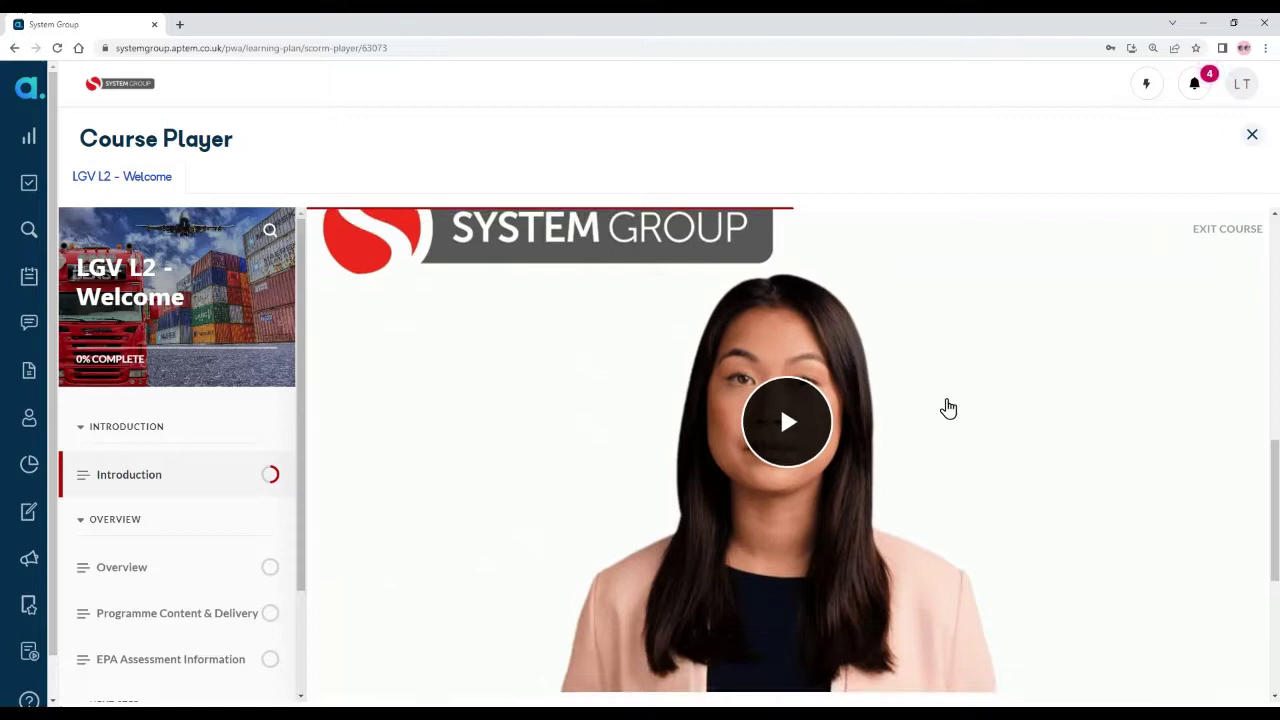
scroll(948, 408, "down", 5)
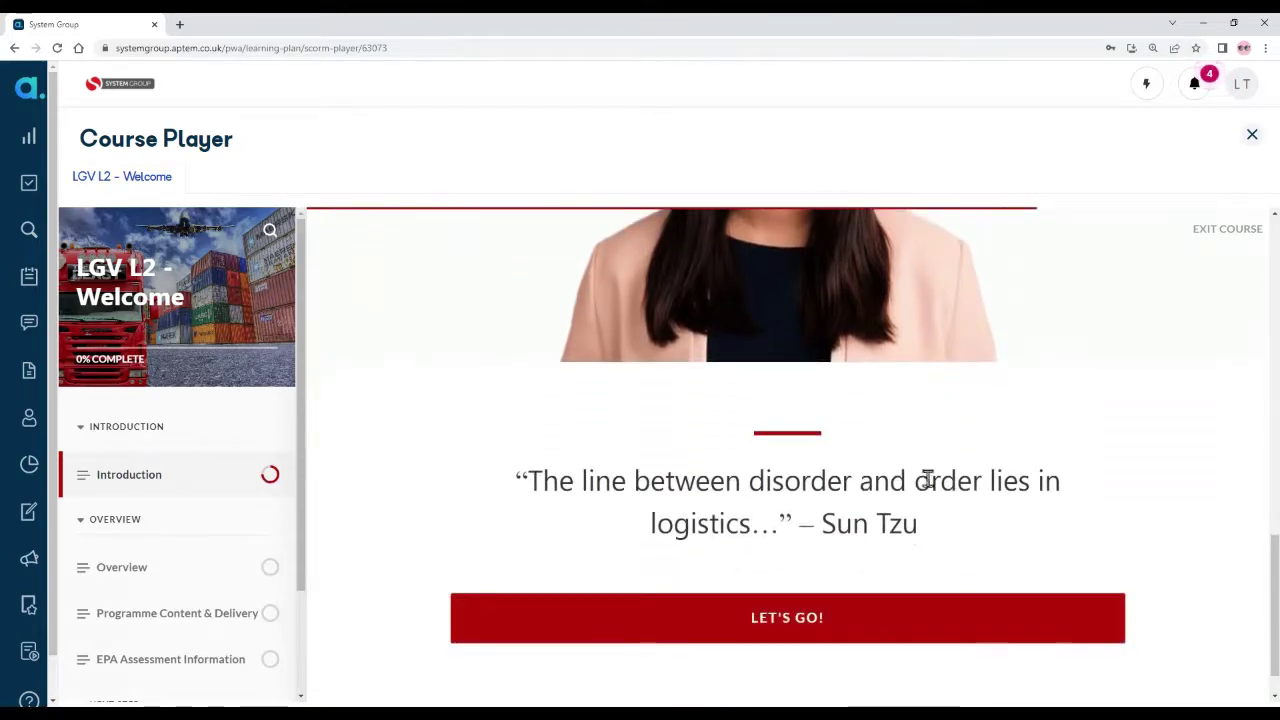
left_click(880, 620)
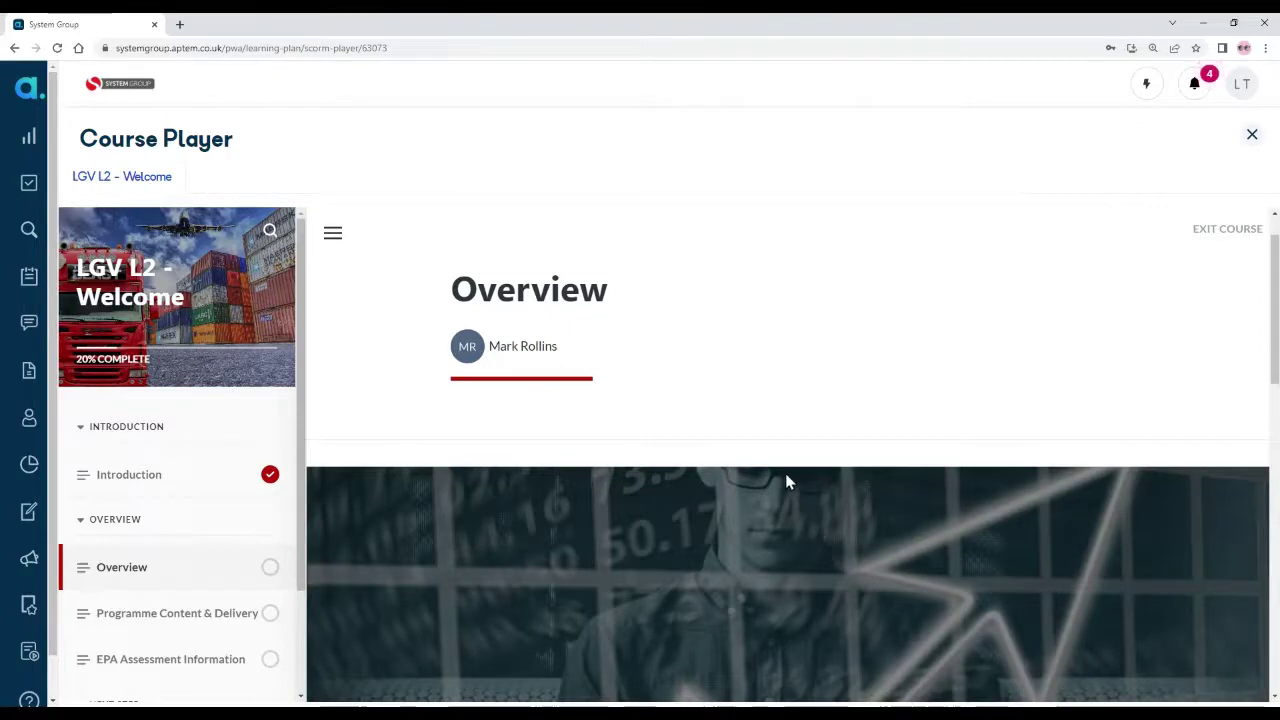
scroll(786, 482, "down", 5)
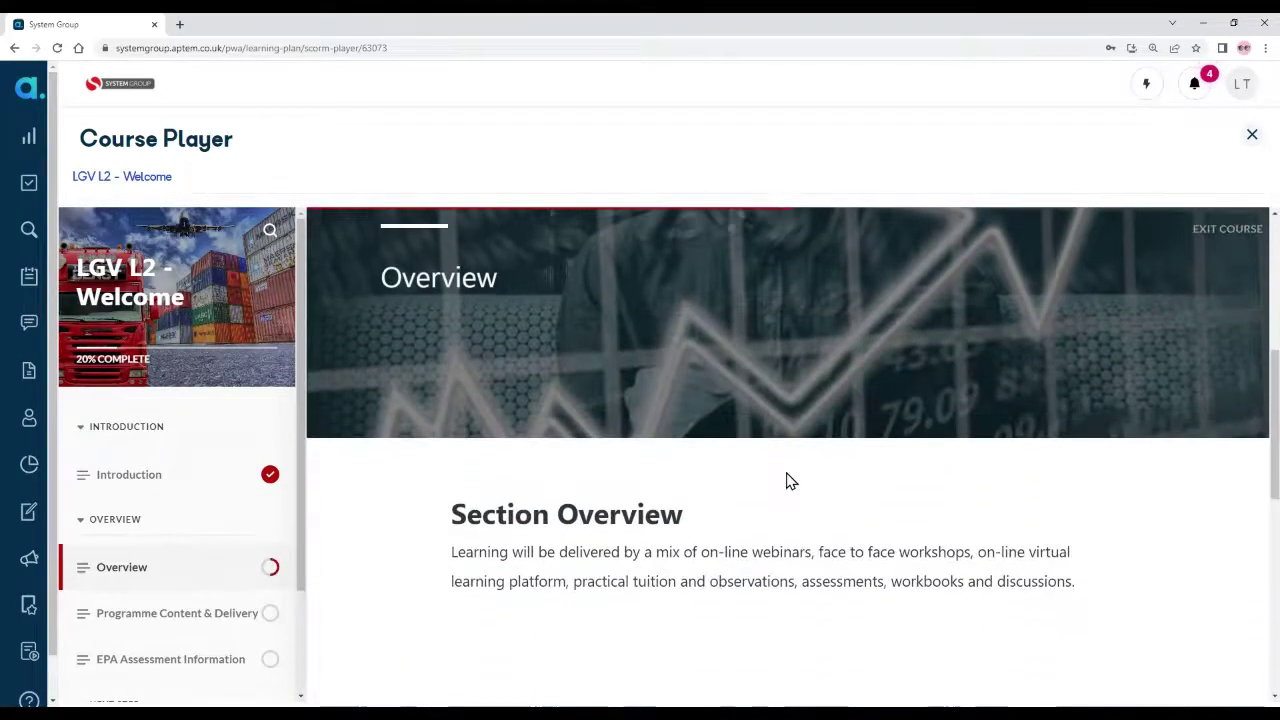
scroll(786, 482, "down", 6)
scroll(786, 482, "down", 3)
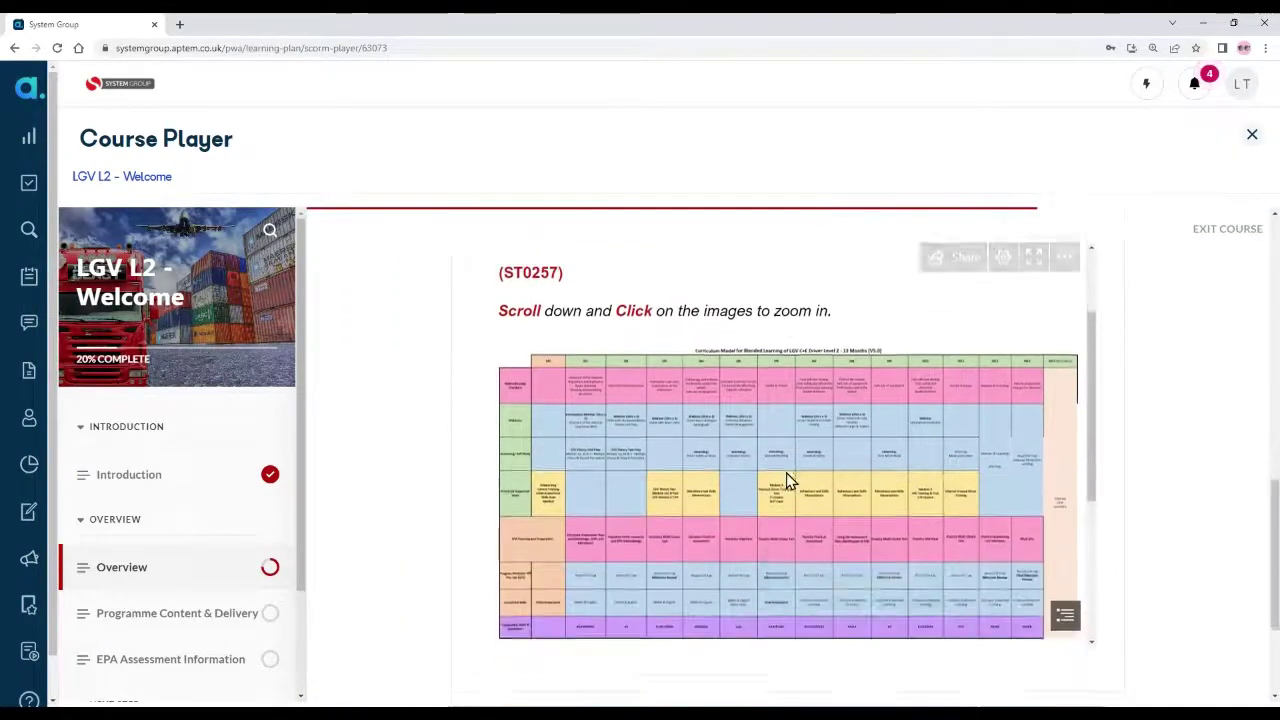
scroll(866, 465, "down", 3)
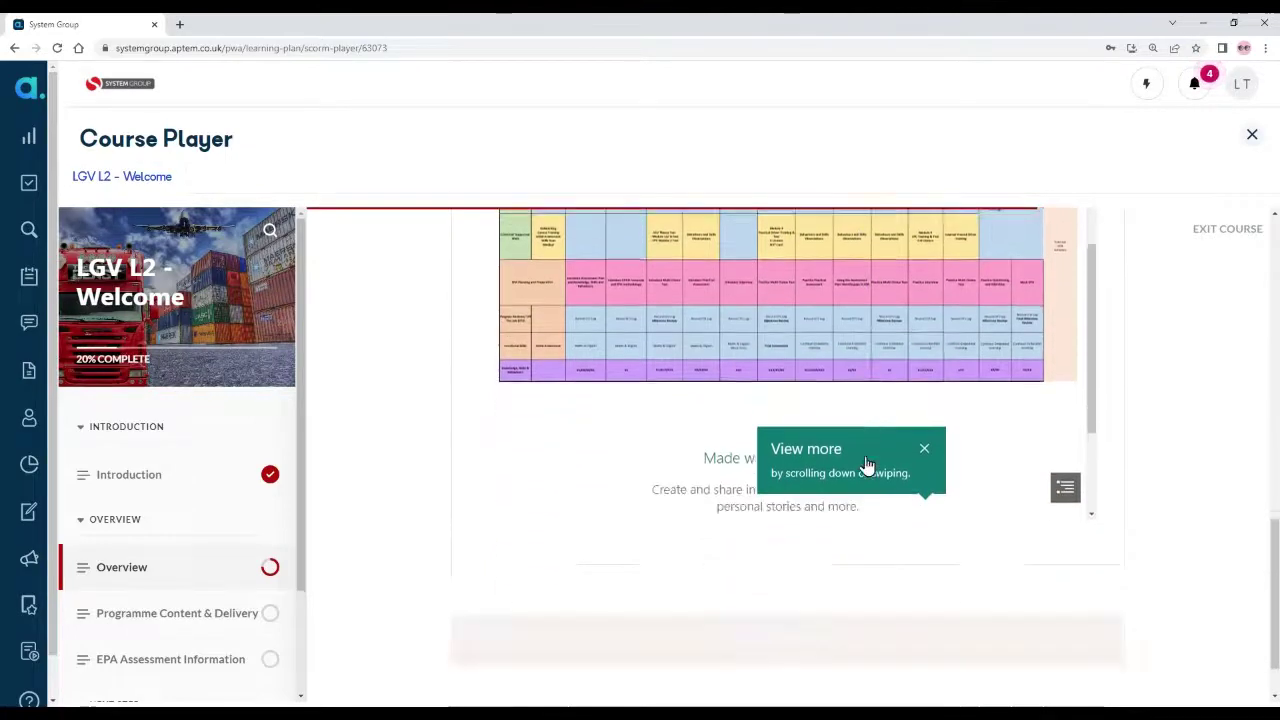
scroll(880, 500, "down", 1)
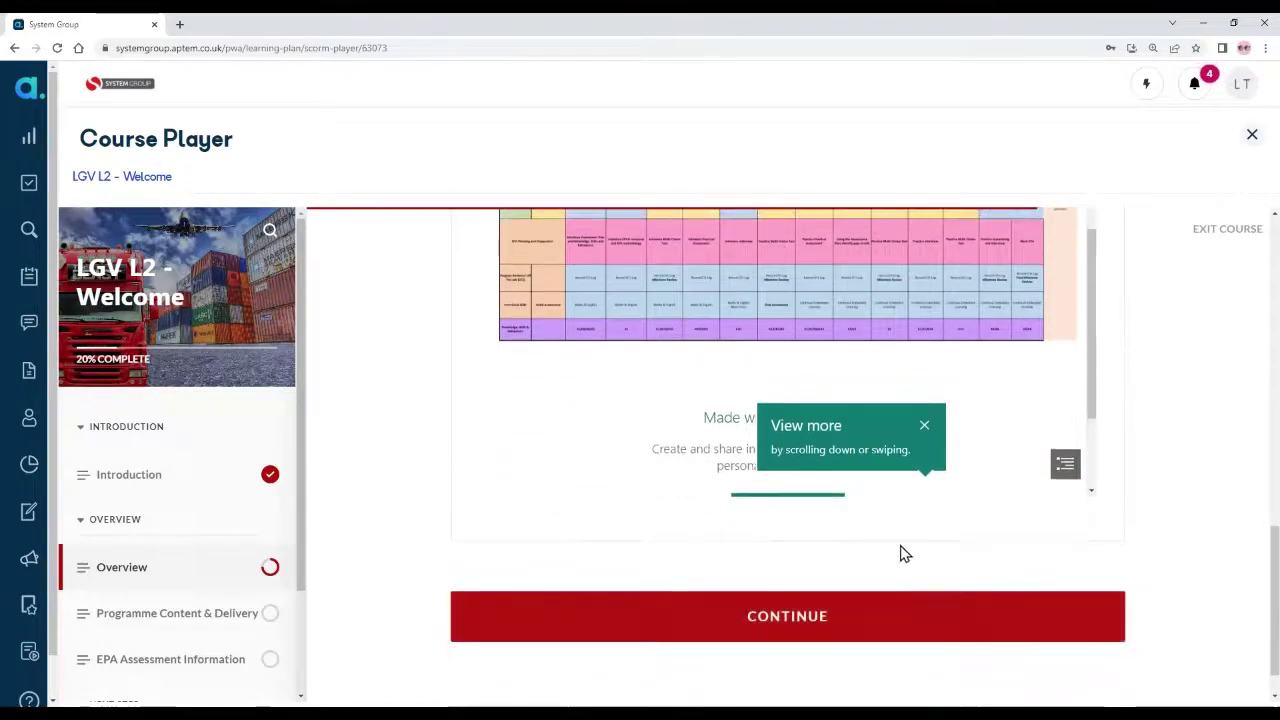
left_click(897, 622)
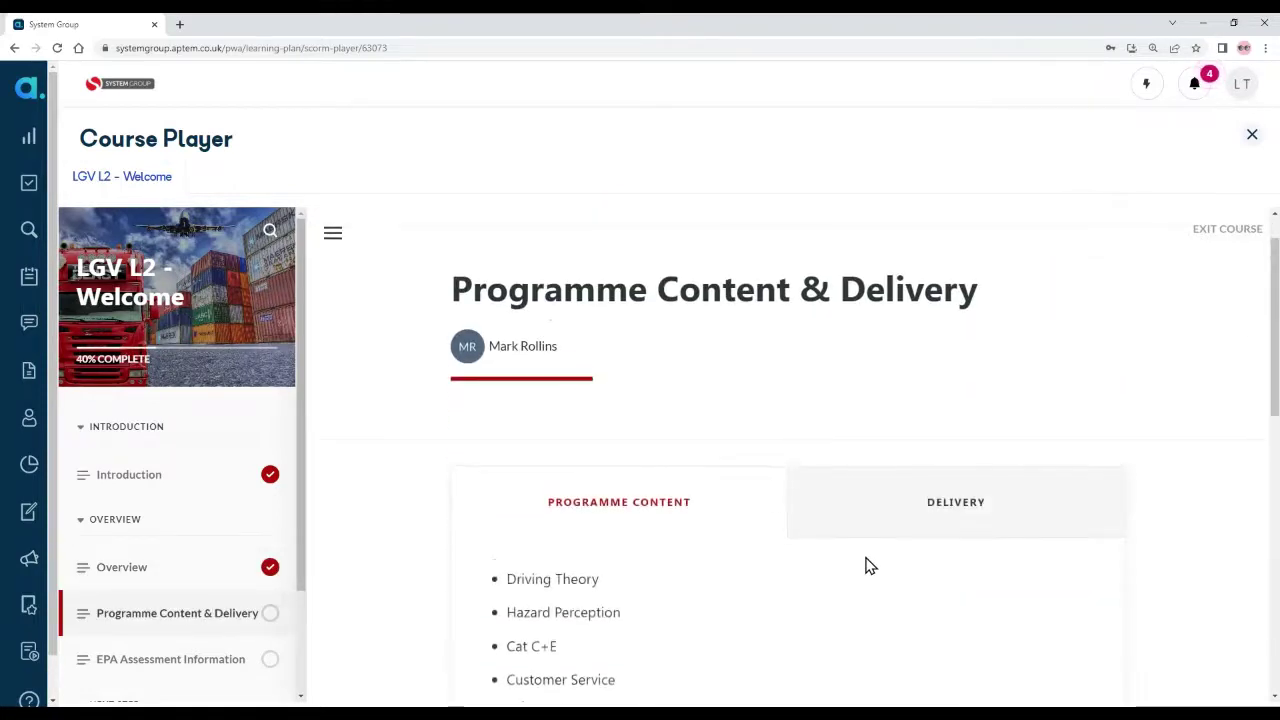
Step: Complete the Programme Content & Delivery and EPA Assessment Information lessons, viewing the delivery methods
scroll(866, 563, "down", 3)
scroll(866, 563, "down", 1)
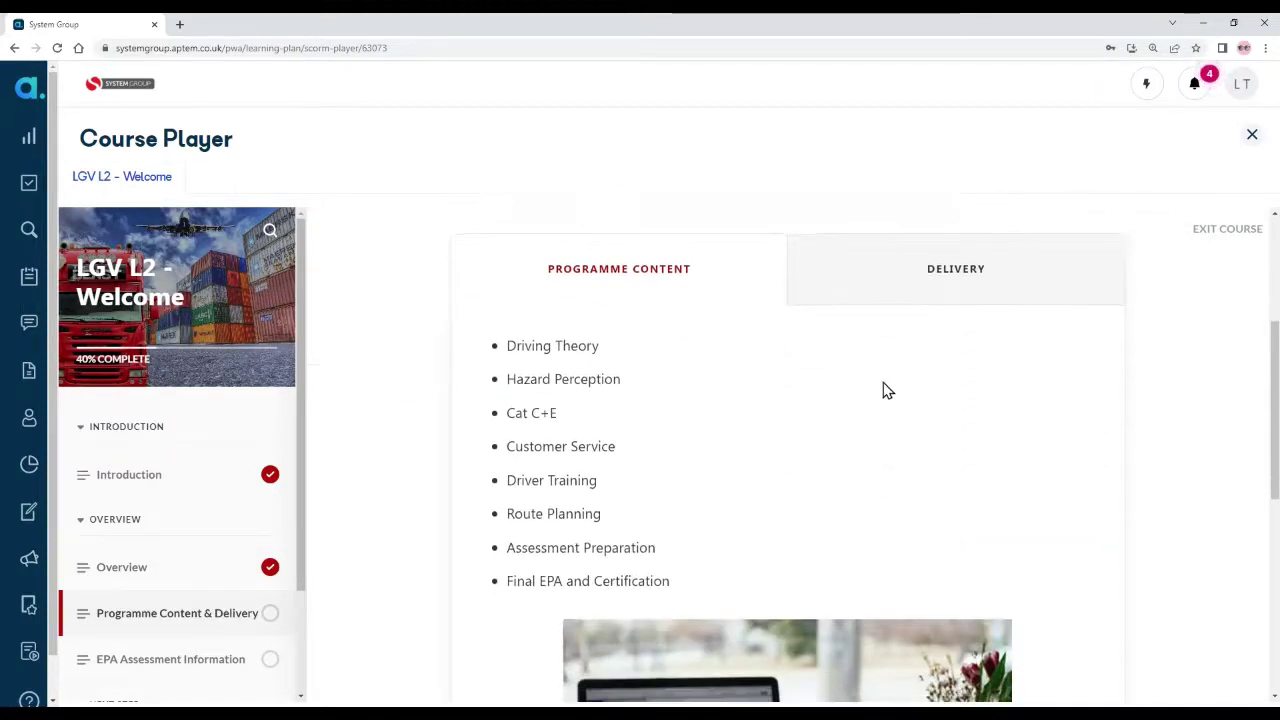
left_click(911, 286)
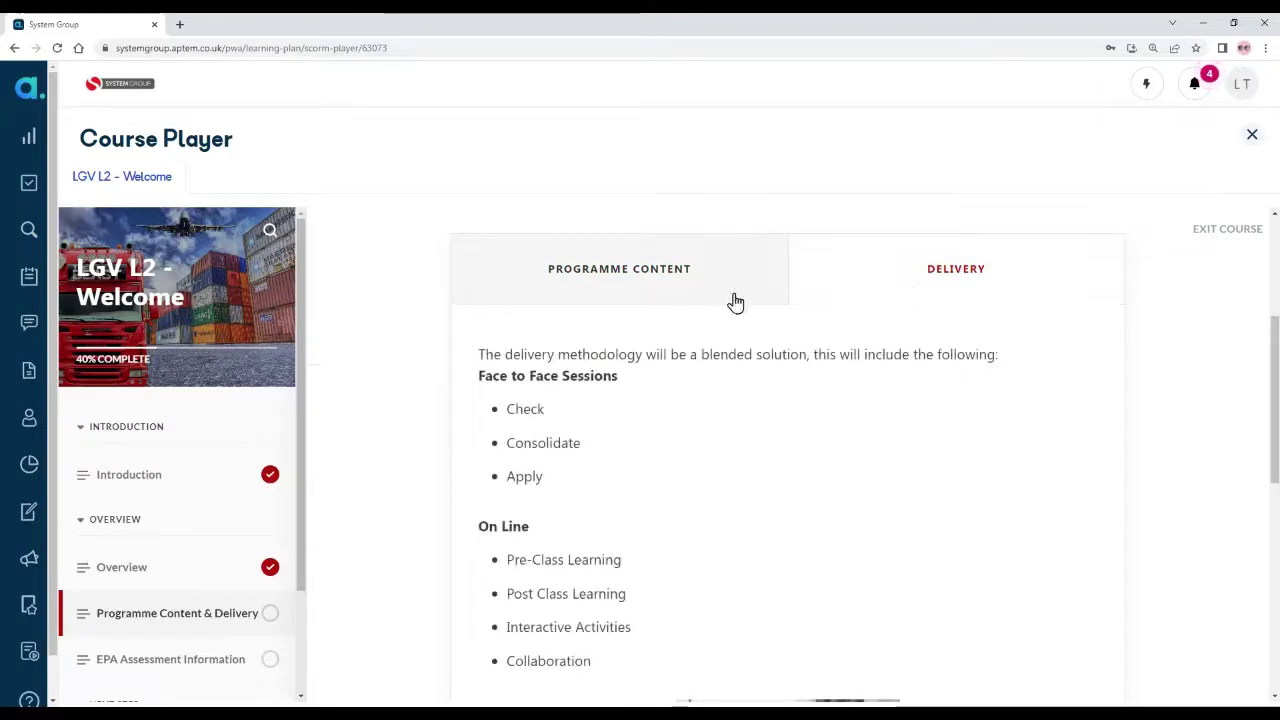
scroll(866, 500, "down", 3)
scroll(866, 497, "down", 5)
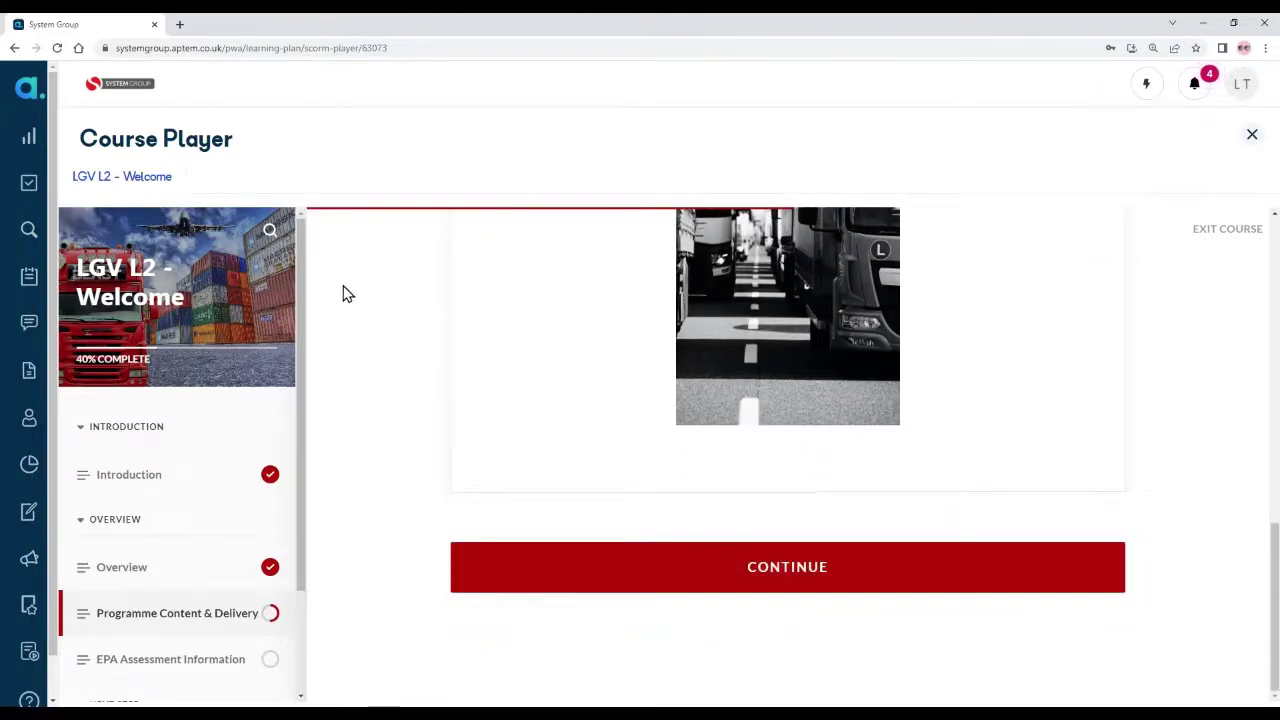
left_click_drag(306, 297, 308, 403)
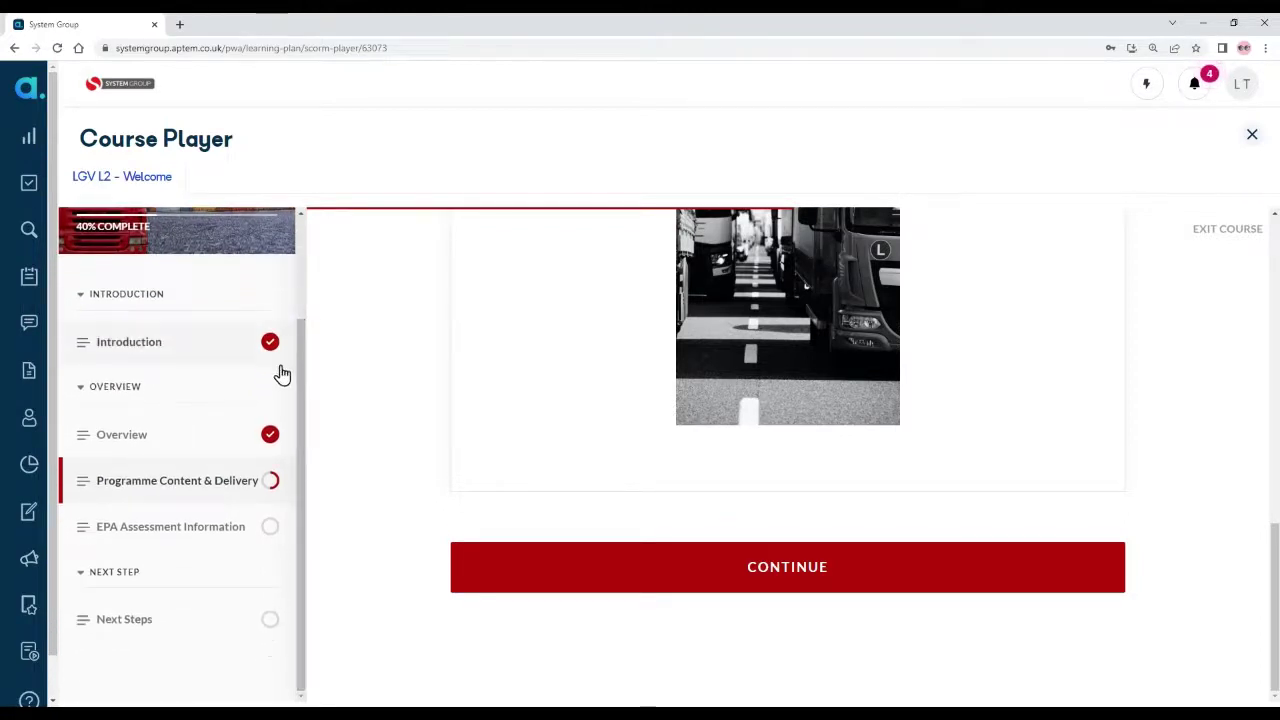
left_click(754, 568)
scroll(886, 538, "down", 3)
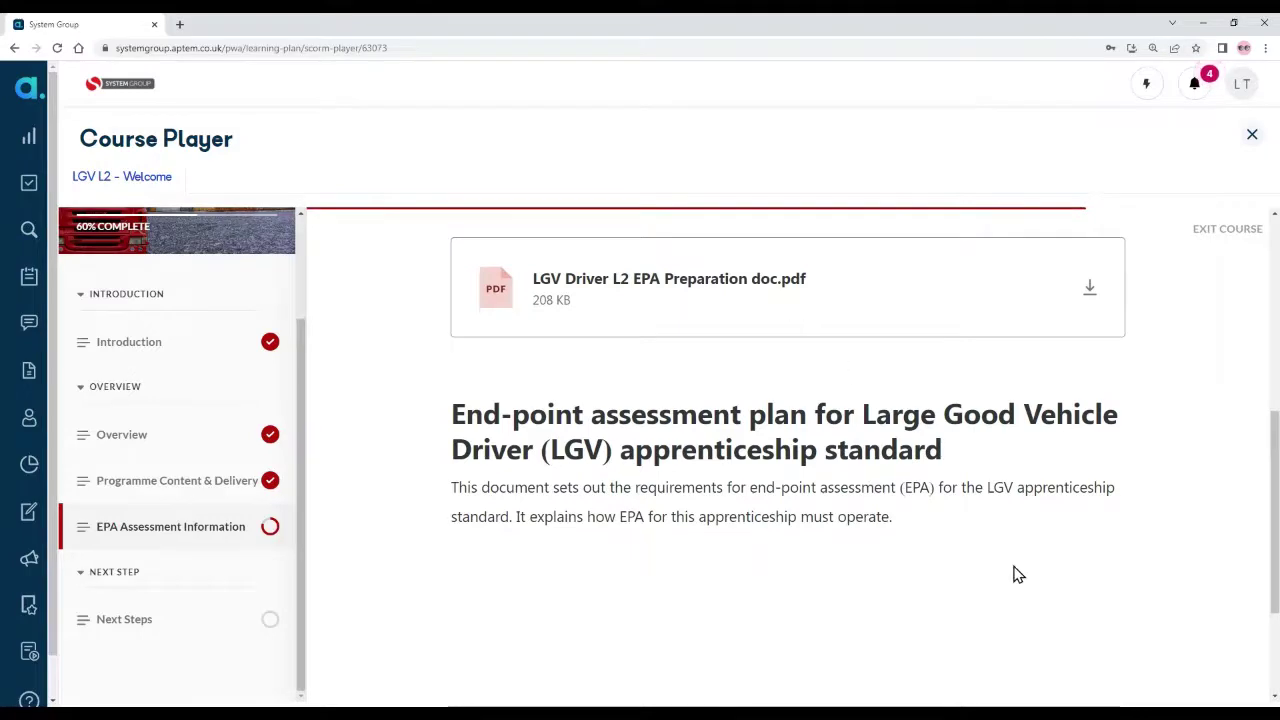
scroll(1013, 572, "down", 2)
left_click(918, 570)
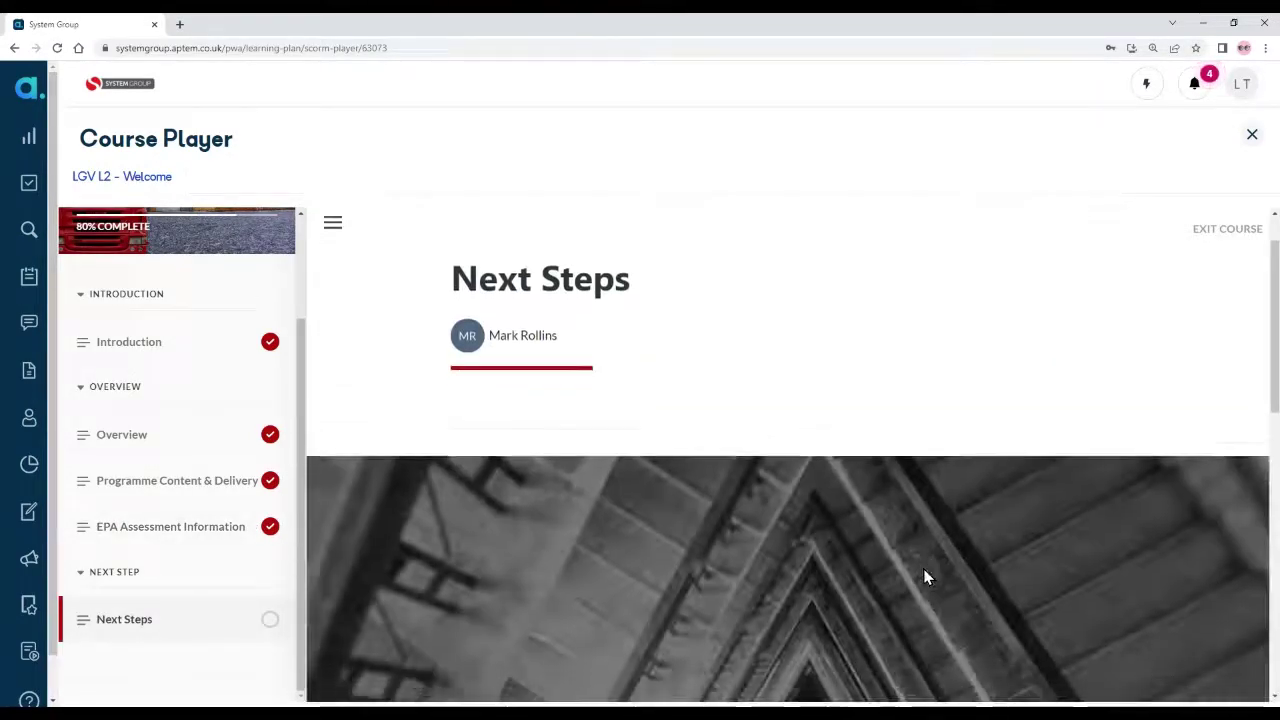
Step: Exit the finished course, close the player, and return to the Learning Plan
scroll(920, 575, "down", 3)
scroll(913, 580, "down", 5)
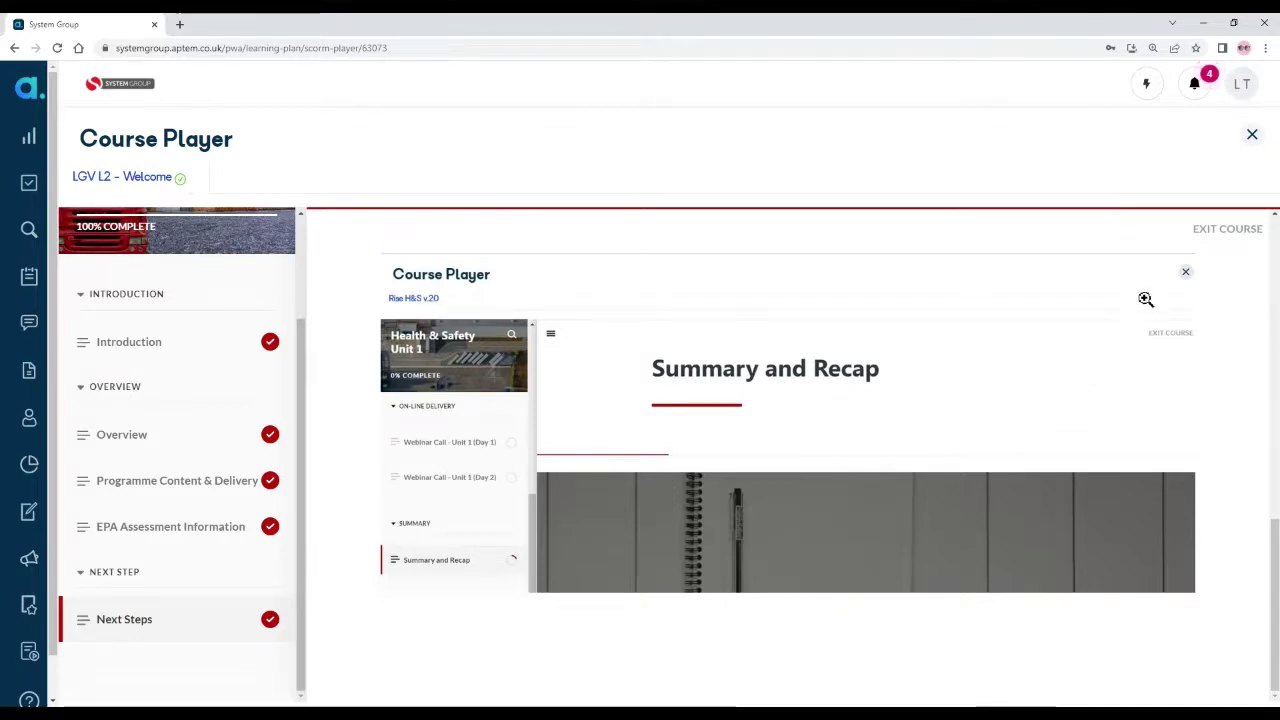
left_click(1234, 229)
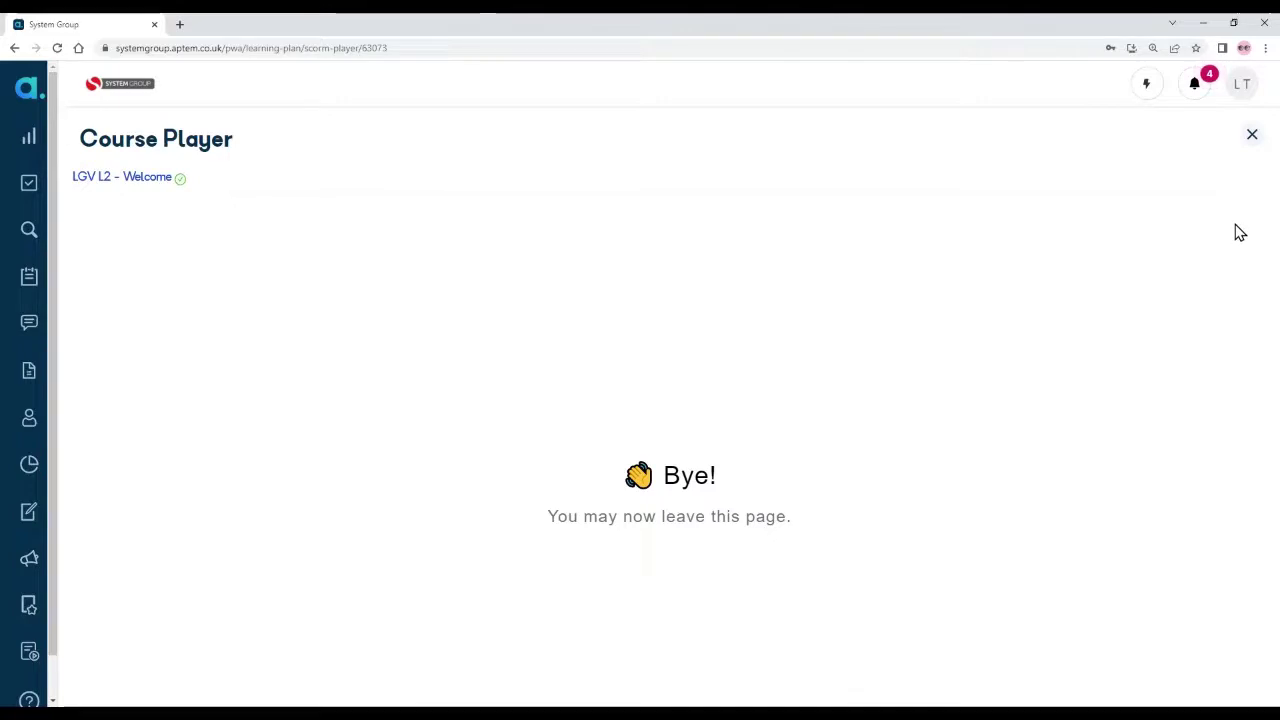
left_click(1253, 138)
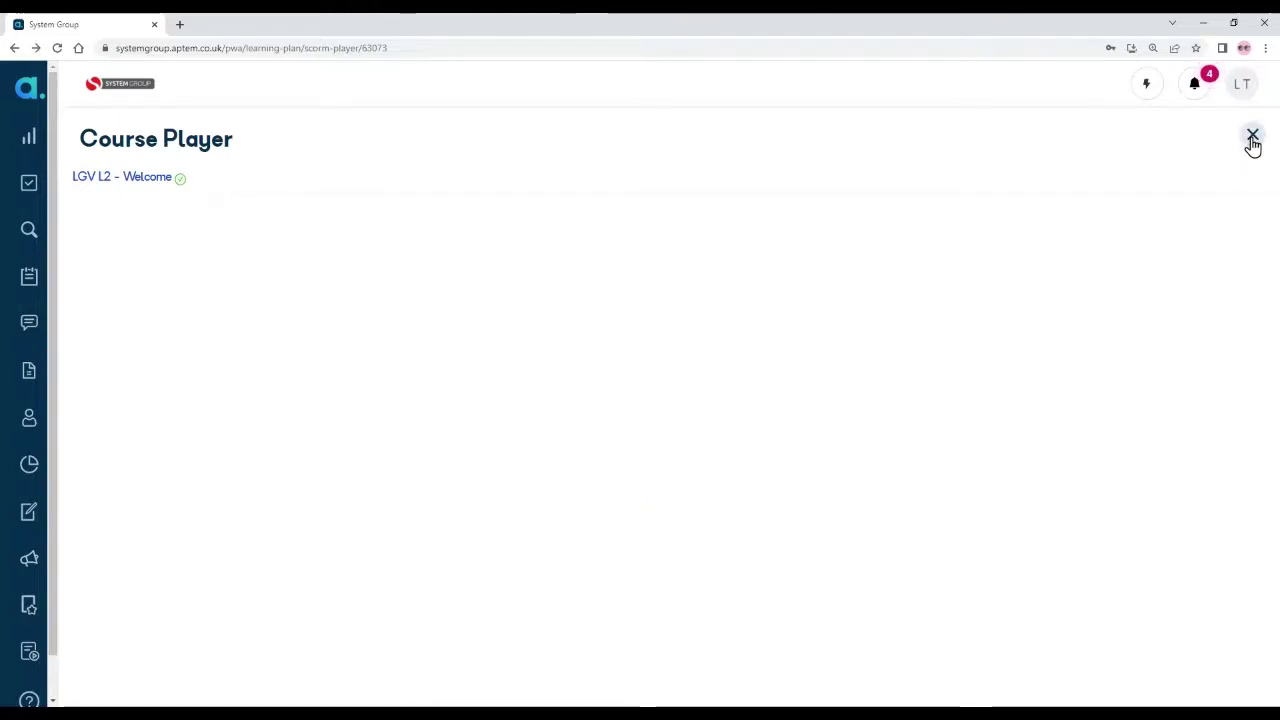
left_click(45, 183)
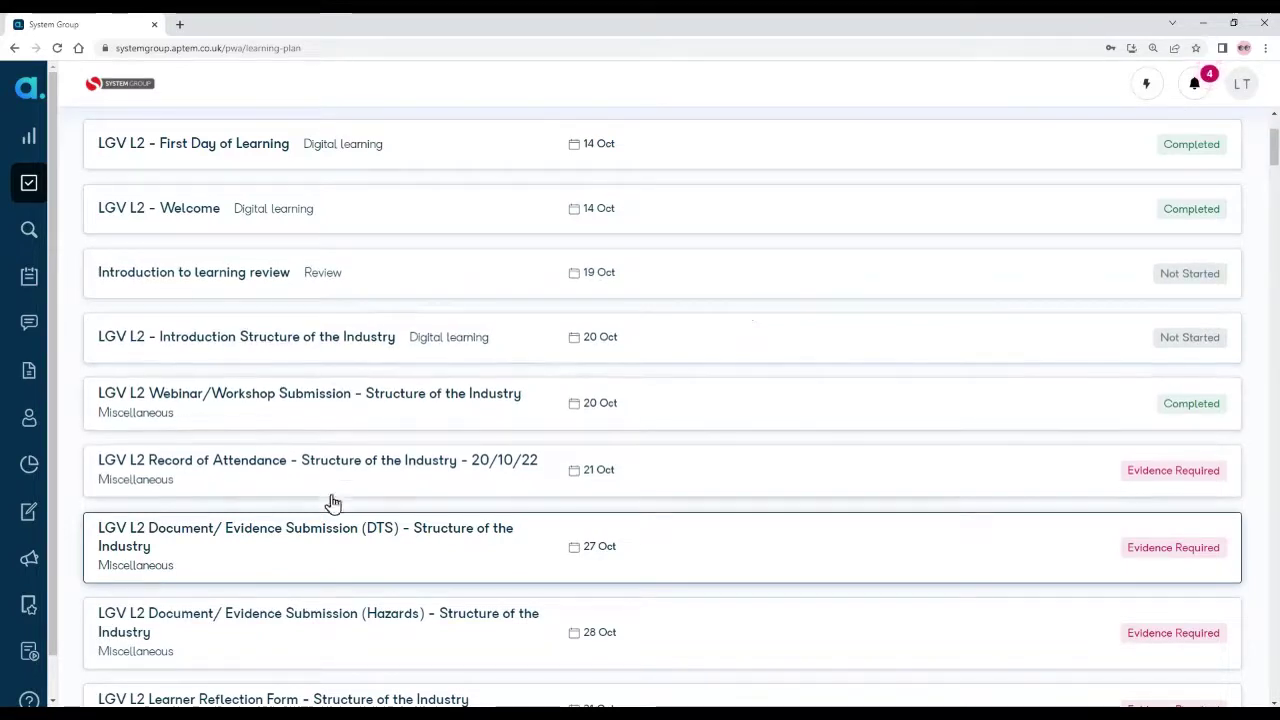
Step: Open the DTS Structure of the Industry item and expand its LGV standard Knowledge criteria K02–K09
left_click(355, 553)
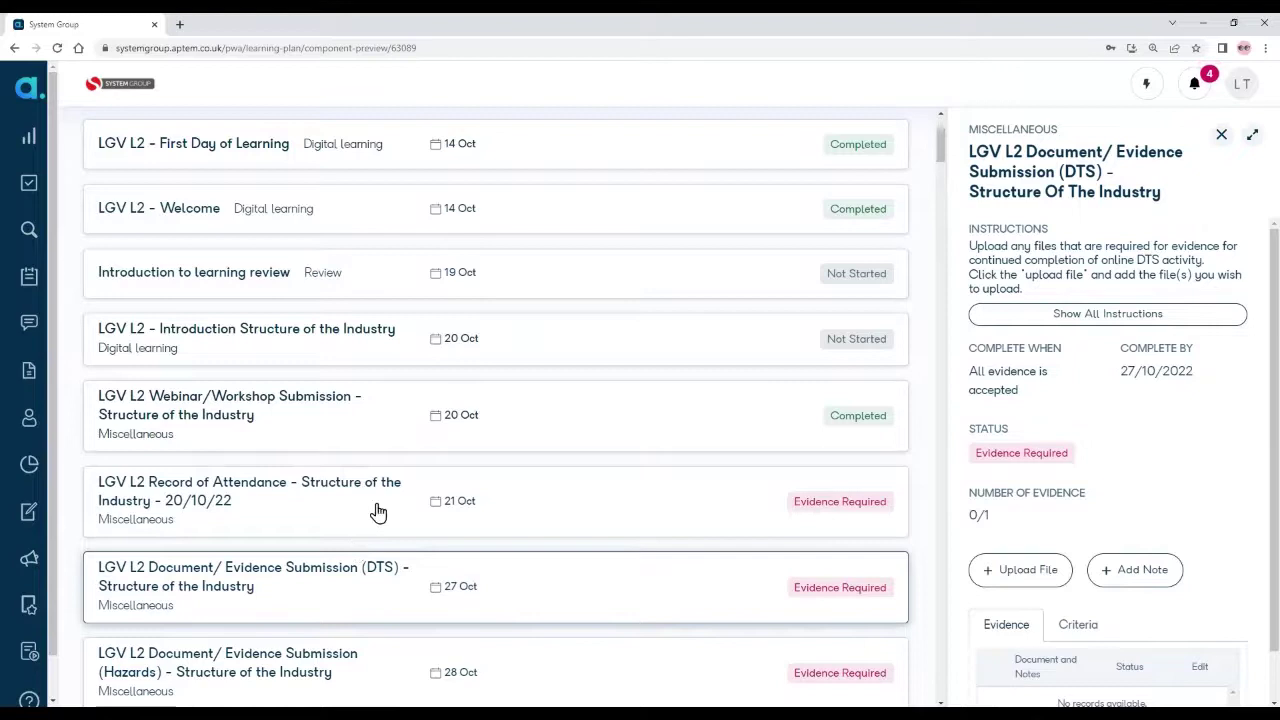
left_click_drag(976, 152, 1180, 200)
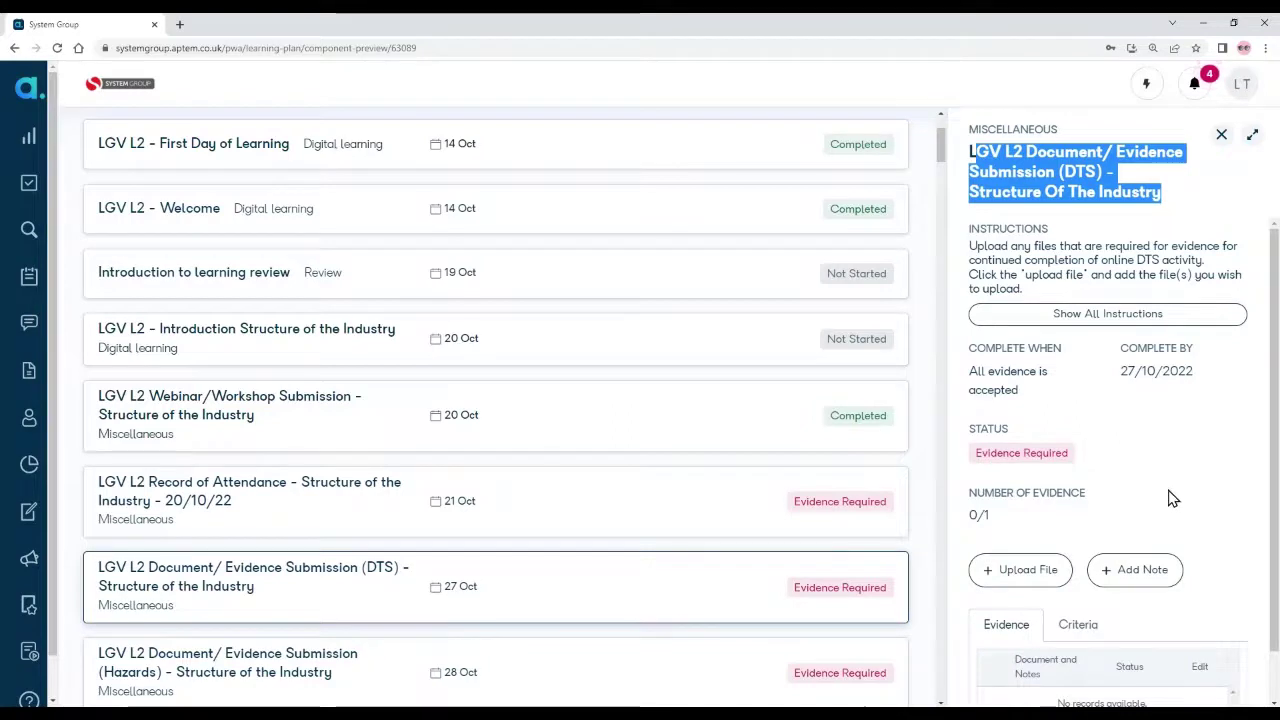
scroll(1168, 497, "down", 1)
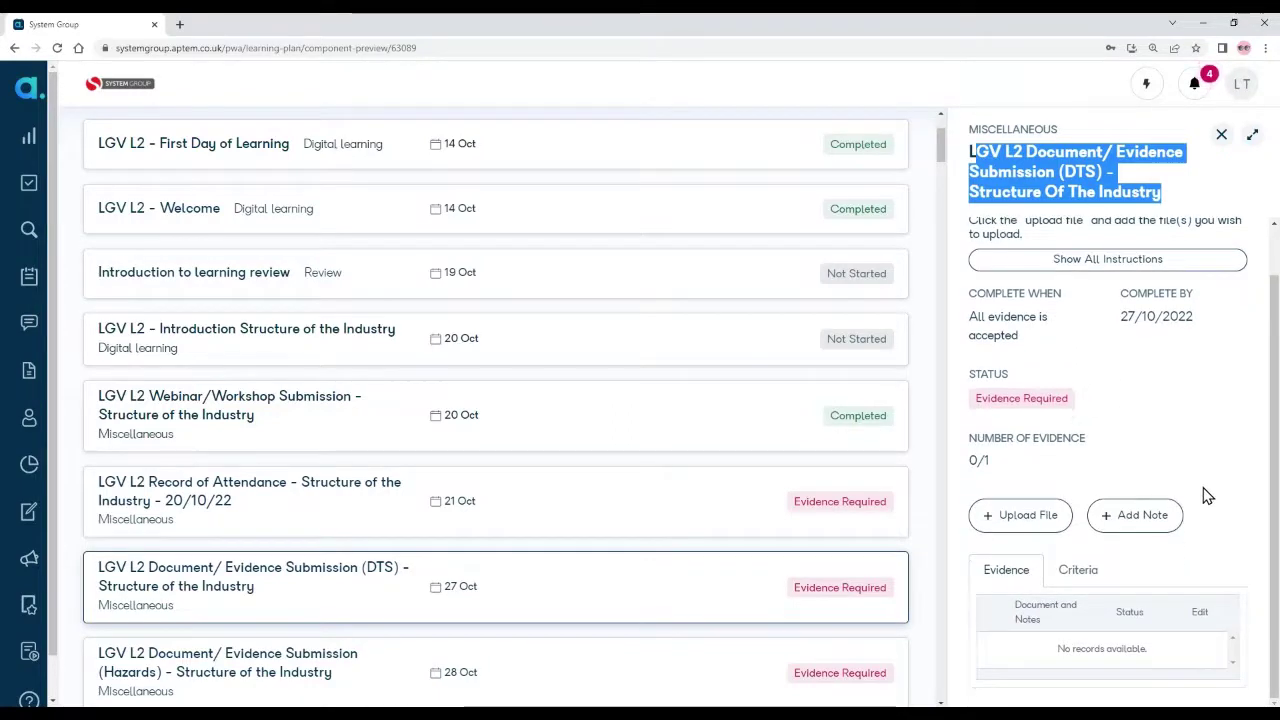
left_click(1072, 572)
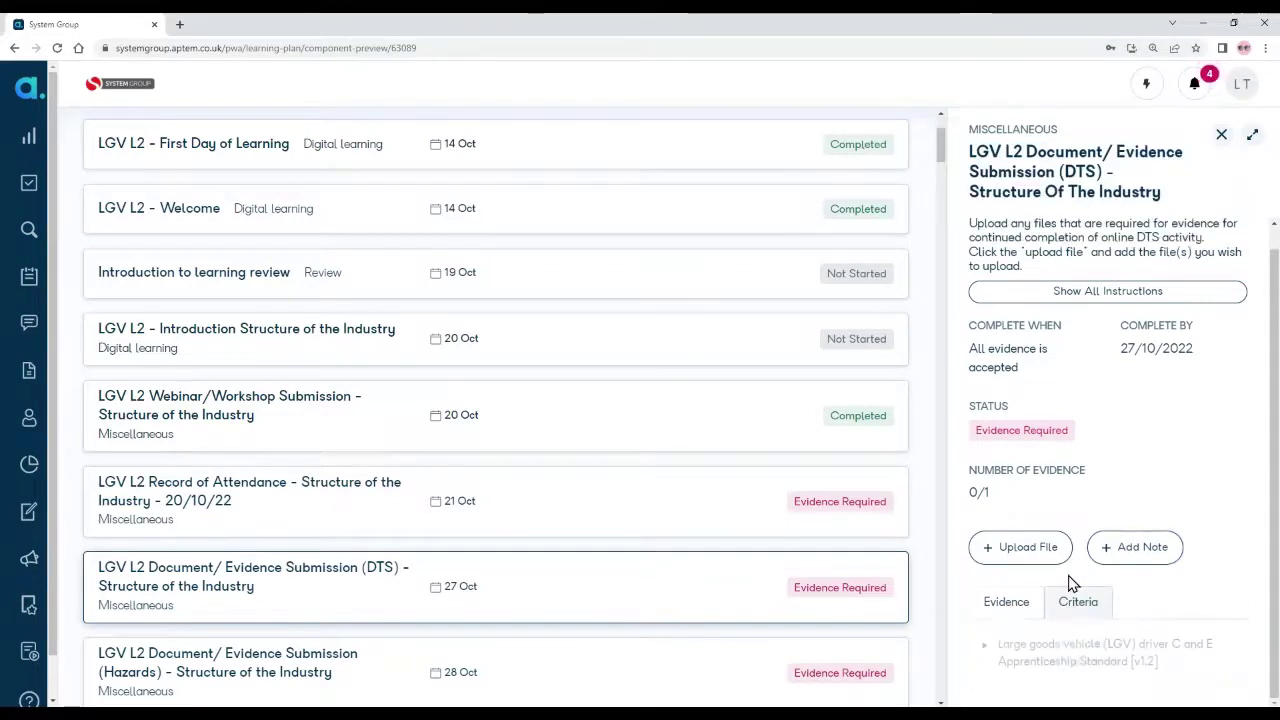
left_click(985, 646)
left_click(997, 662)
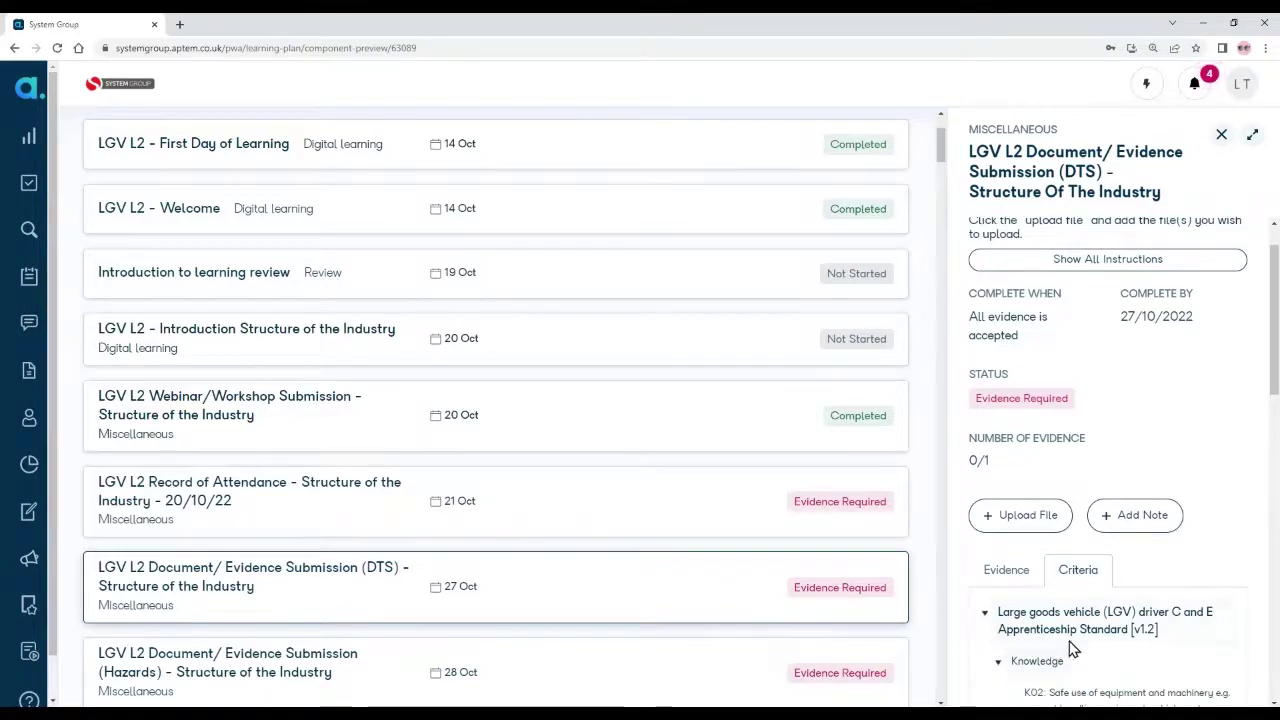
scroll(1080, 640, "down", 3)
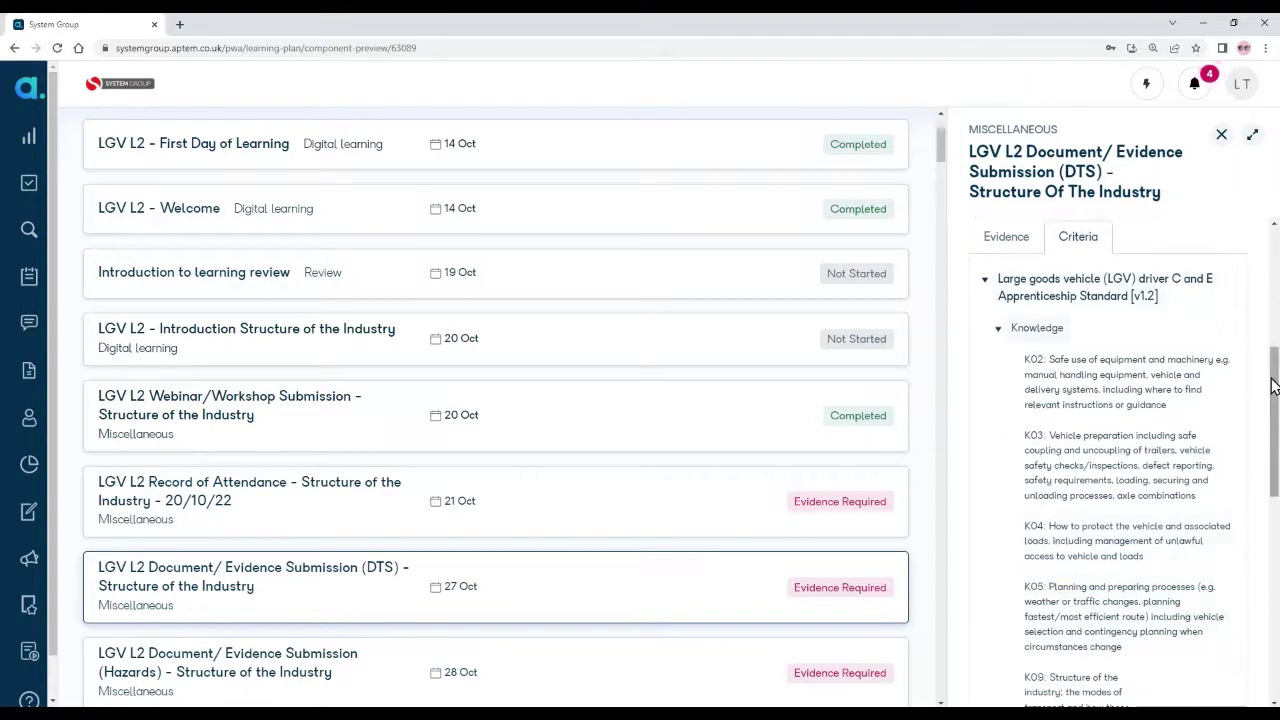
left_click_drag(1276, 386, 1276, 398)
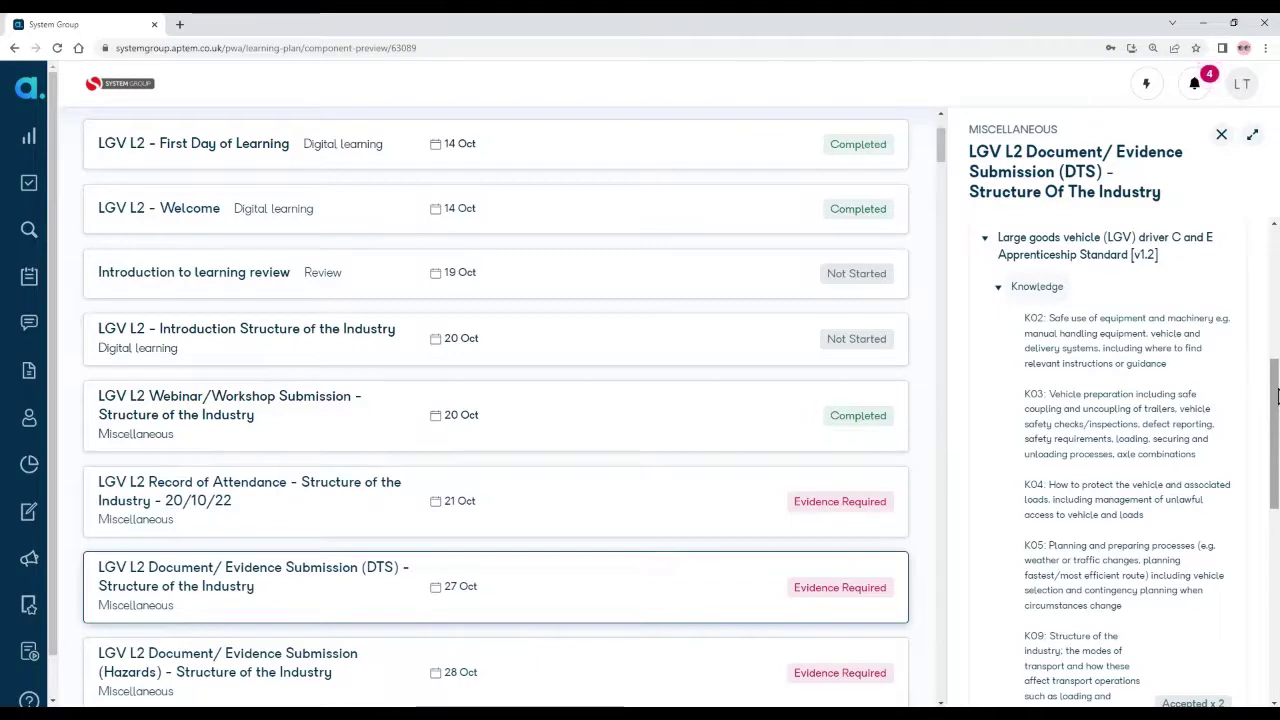
left_click_drag(1273, 397, 1273, 272)
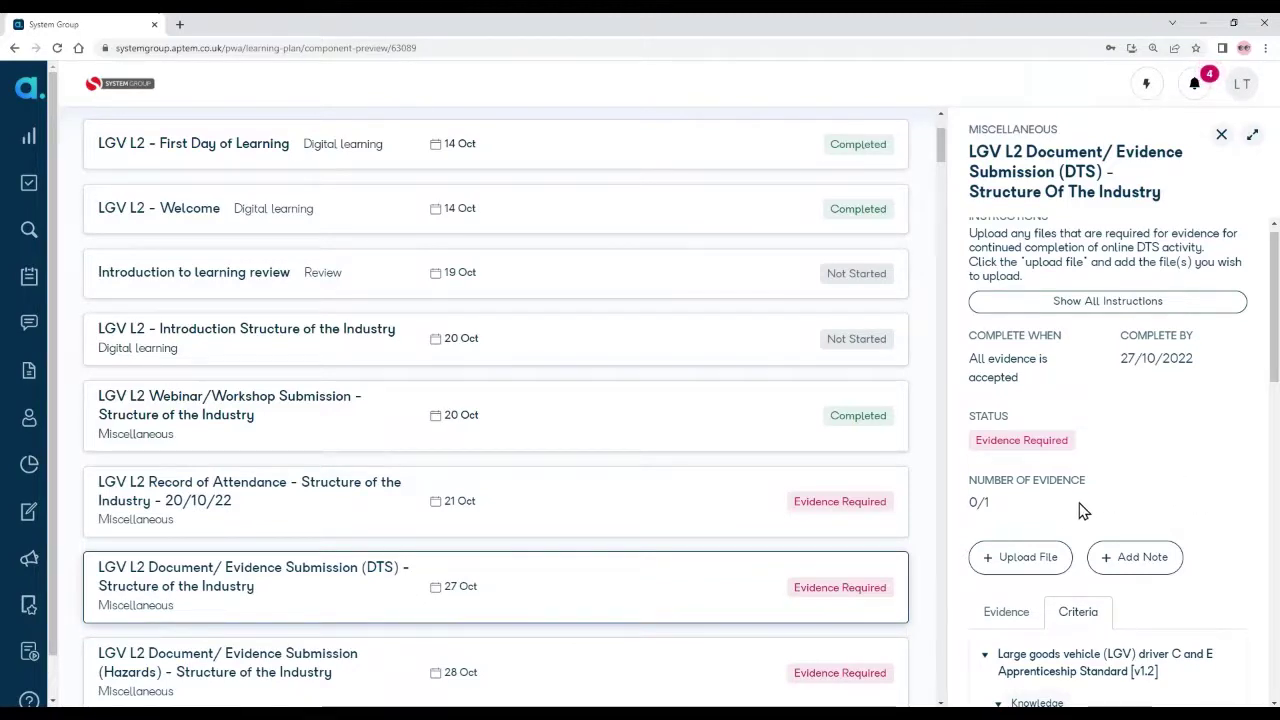
Step: Upload Demo Assignment Submission.docx as Other evidence with 02:00 own-time paid off-the-job hours, and save
left_click(1018, 562)
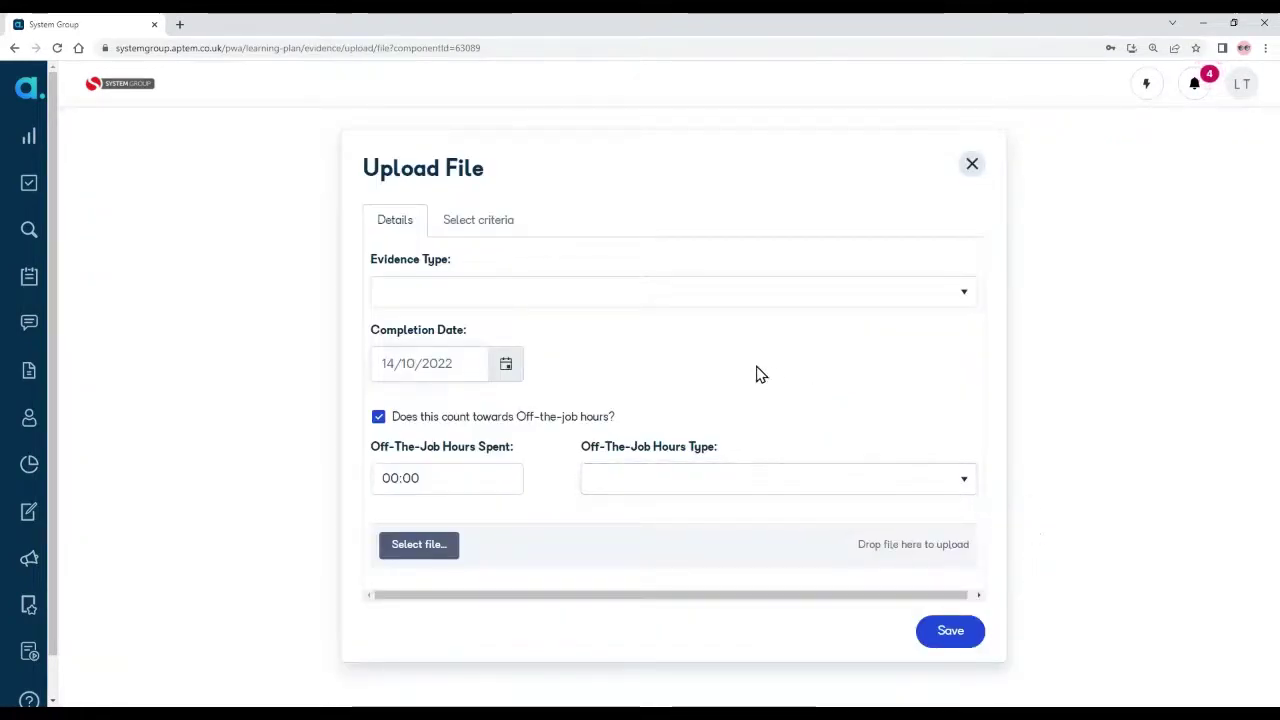
left_click(464, 300)
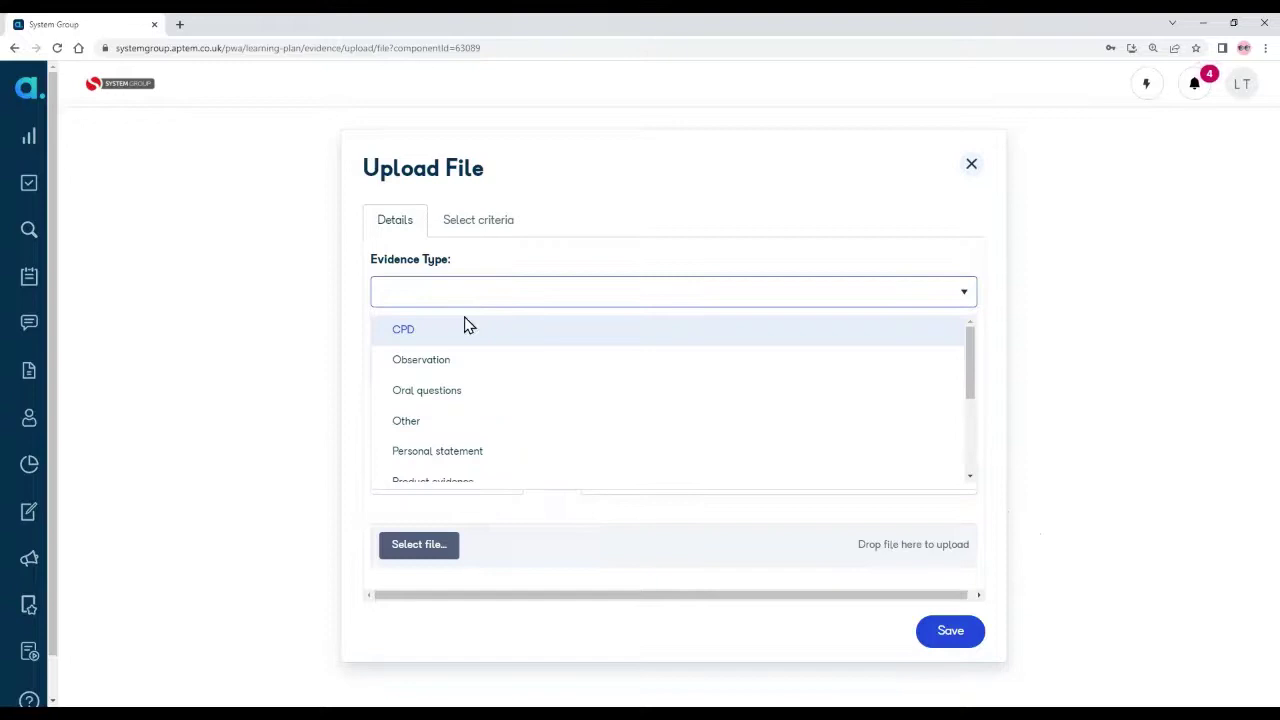
left_click(510, 422)
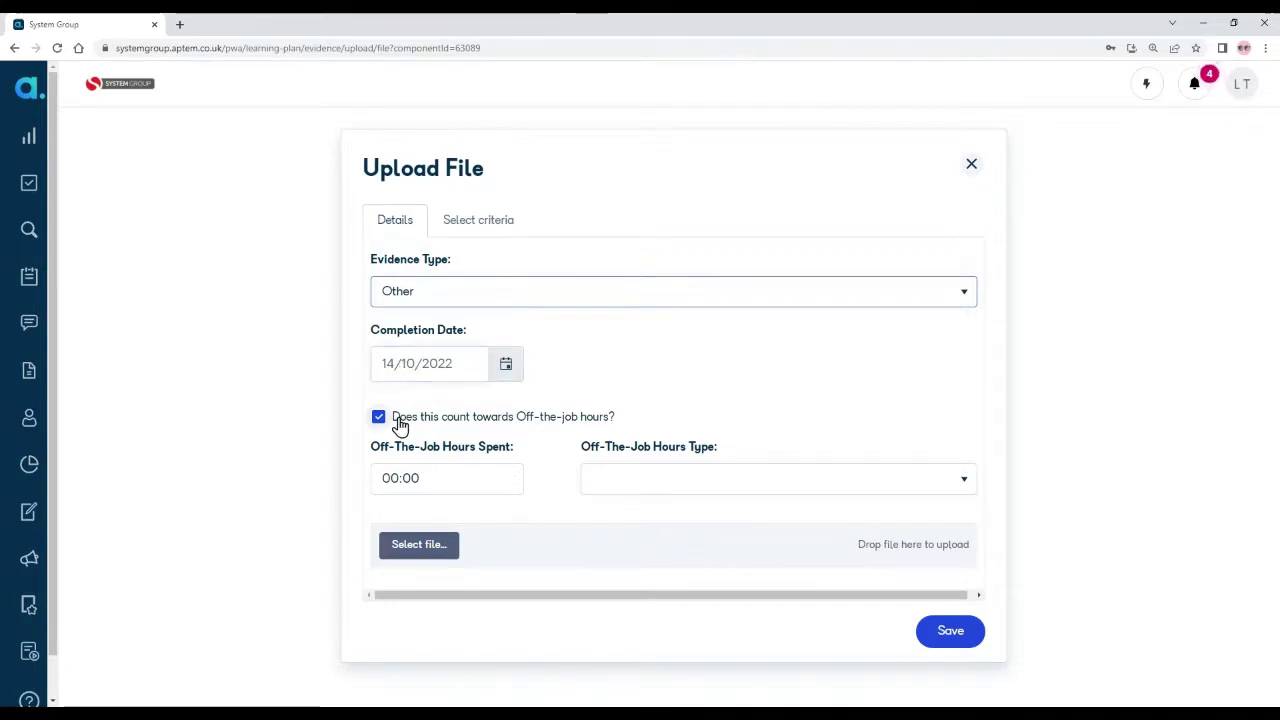
left_click(419, 476)
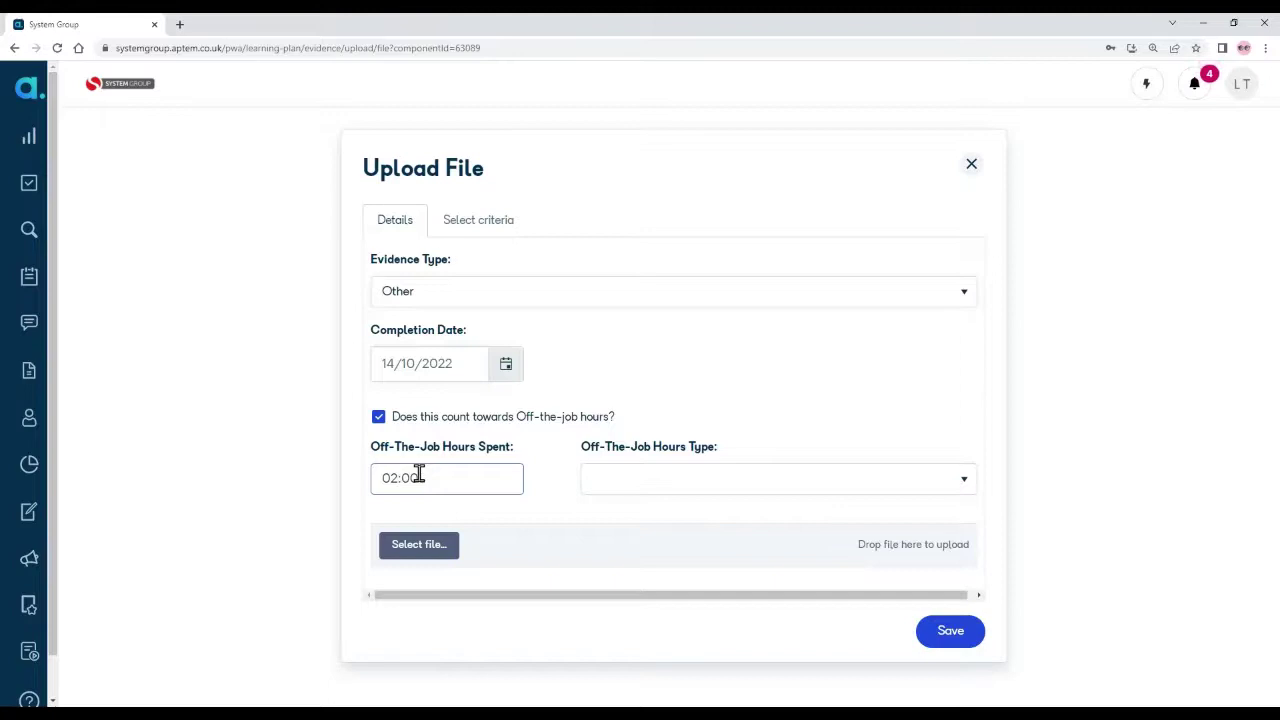
left_click(706, 485)
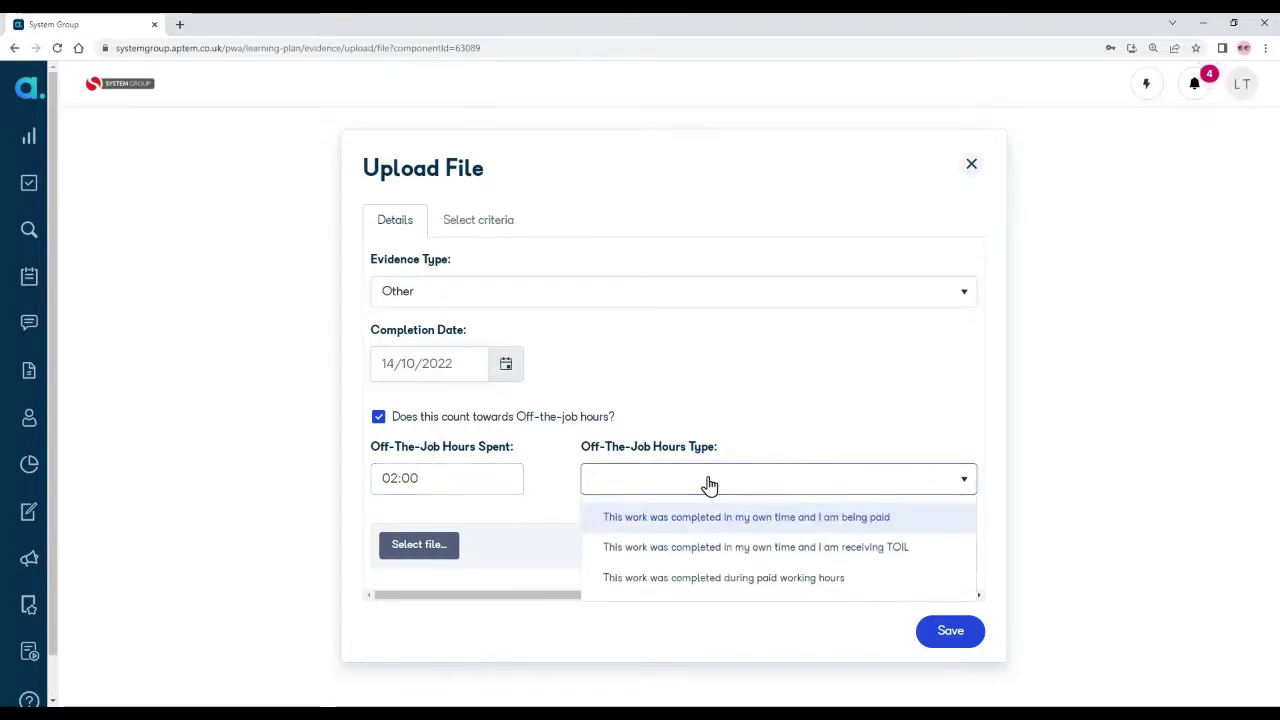
left_click(781, 520)
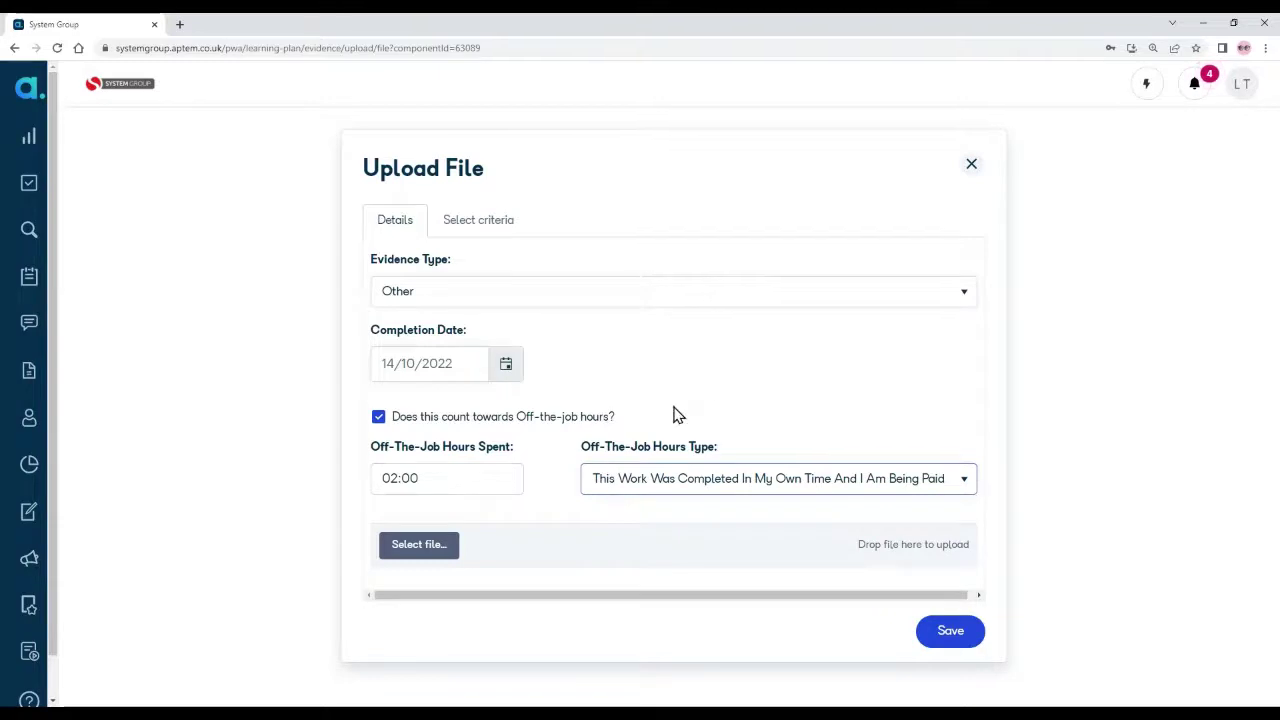
left_click(440, 554)
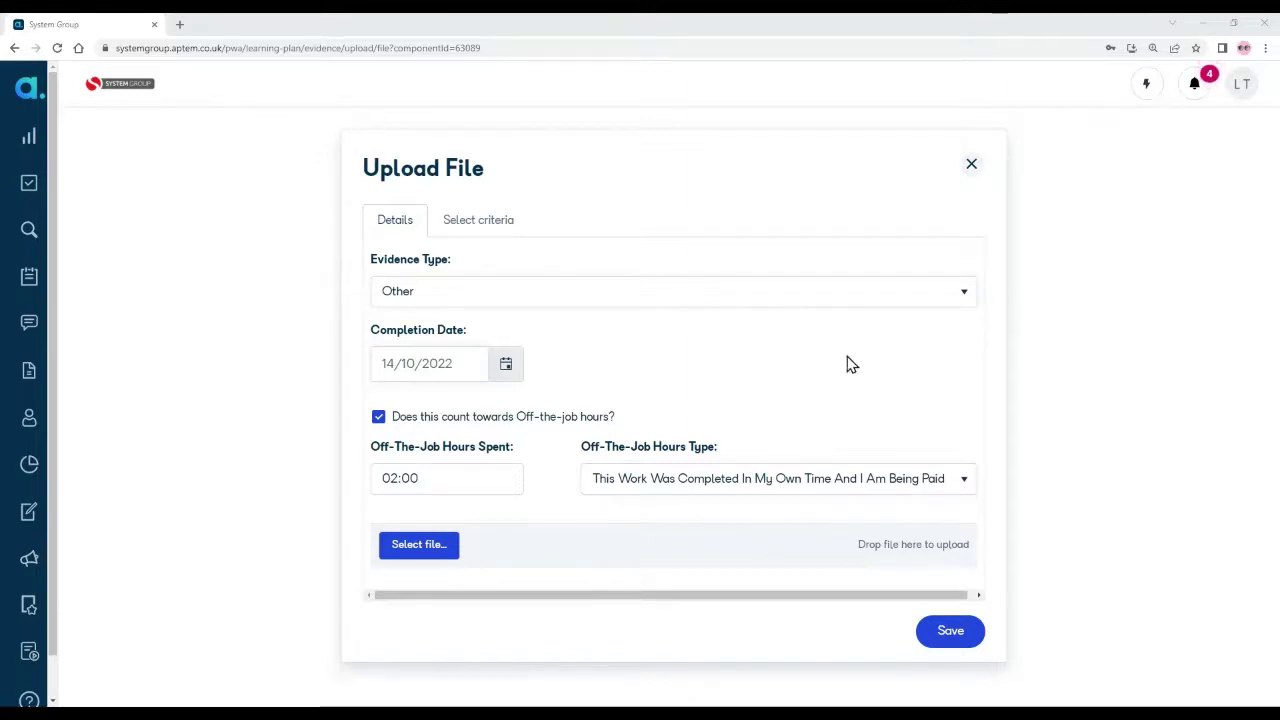
key("Return")
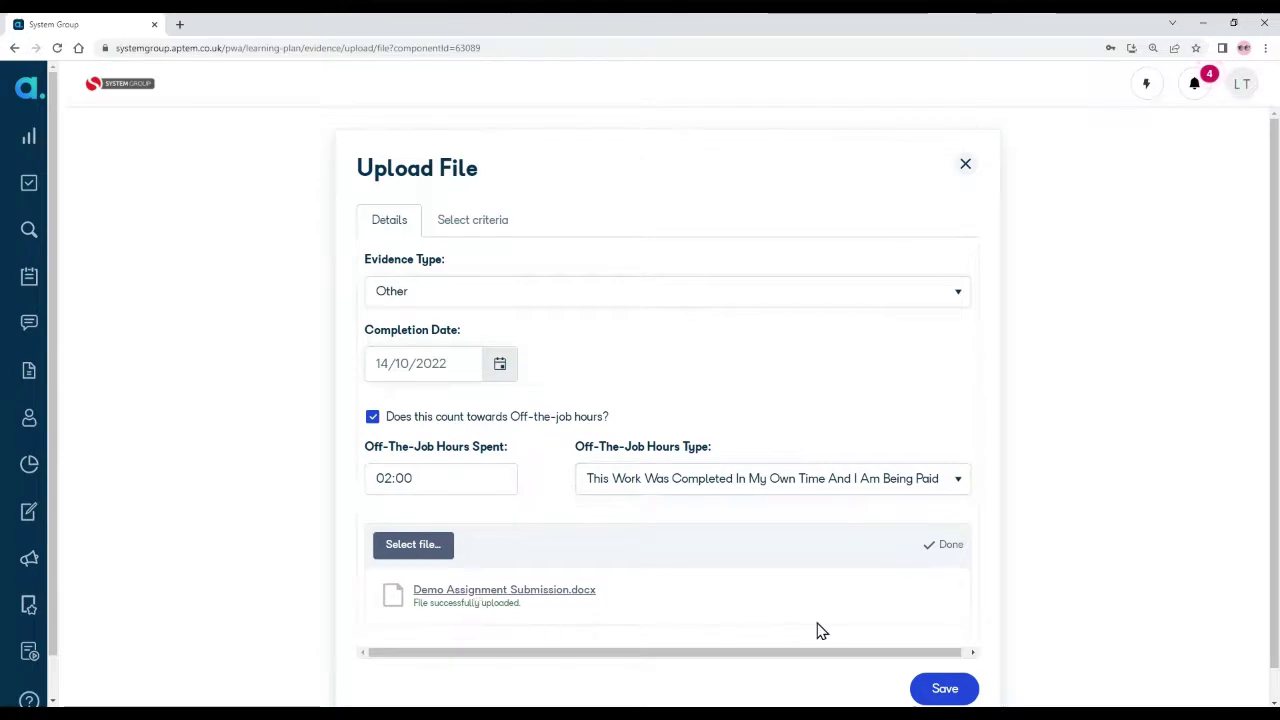
scroll(817, 629, "down", 1)
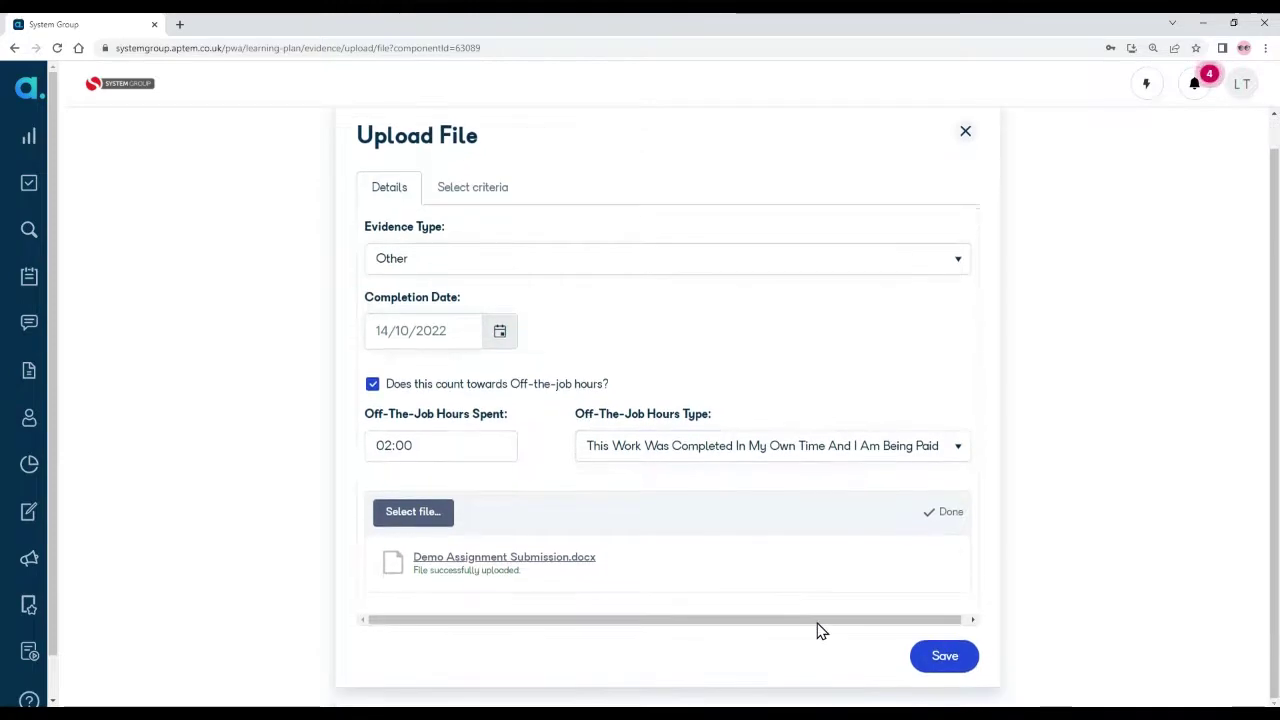
left_click(958, 664)
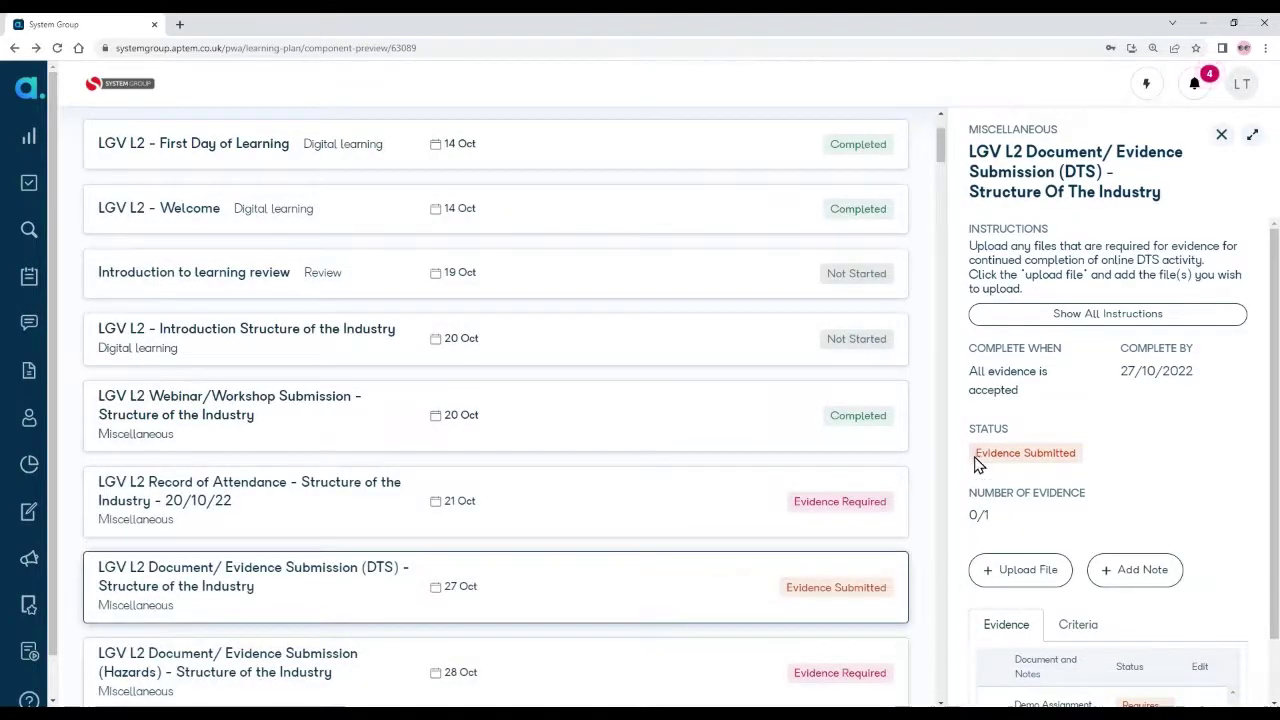
Step: Highlight the DTS task status changing from Evidence Submitted to Completed
left_click_drag(976, 453, 1080, 457)
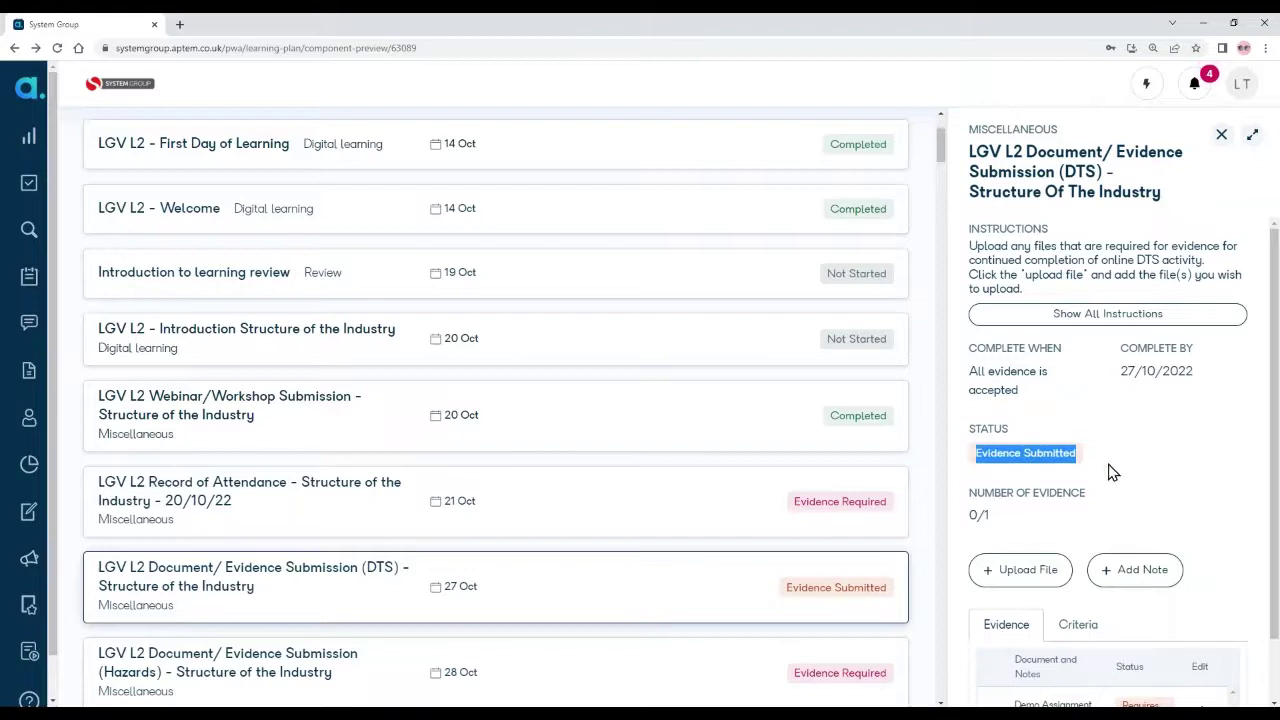
left_click(1113, 472)
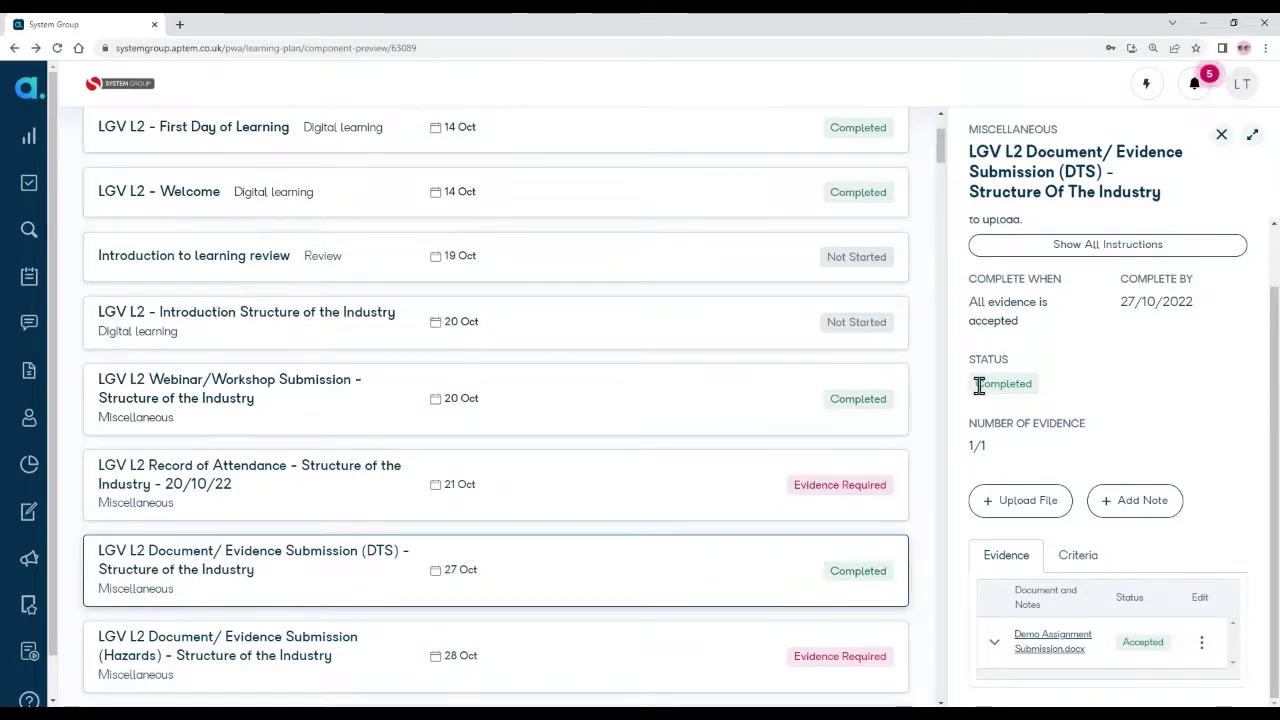
left_click_drag(978, 386, 1037, 394)
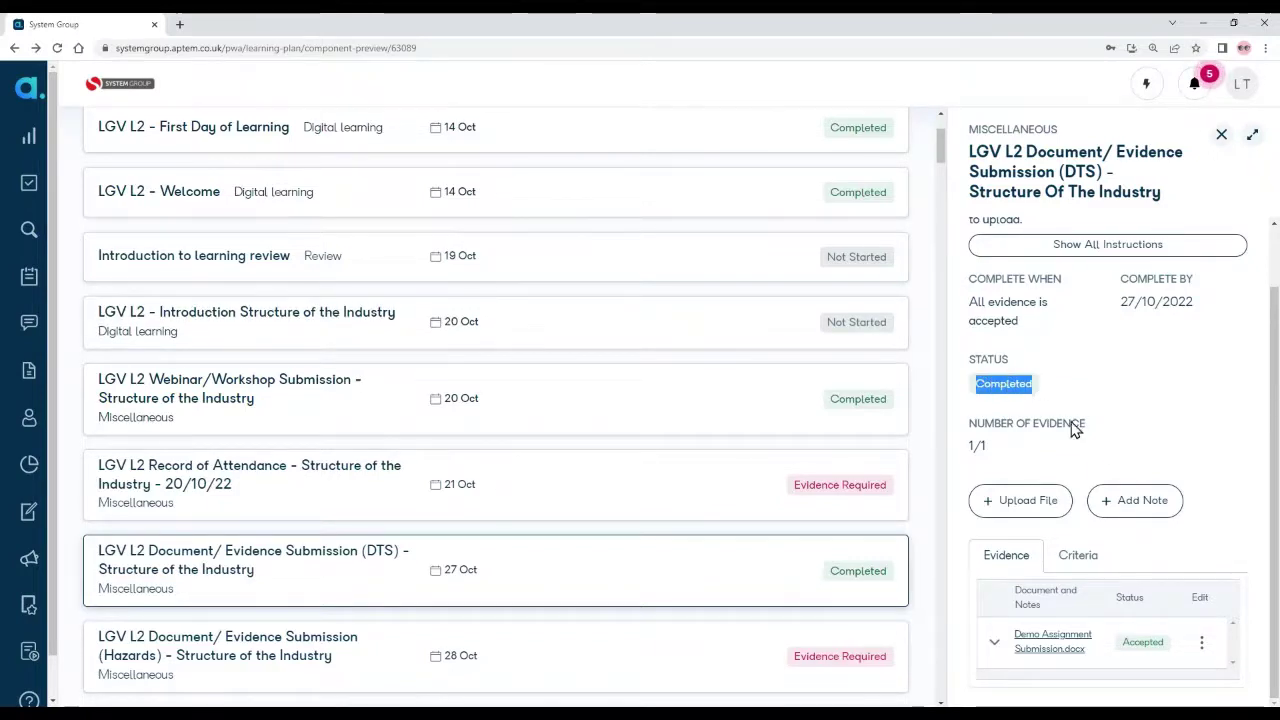
scroll(1117, 451, "up", 1)
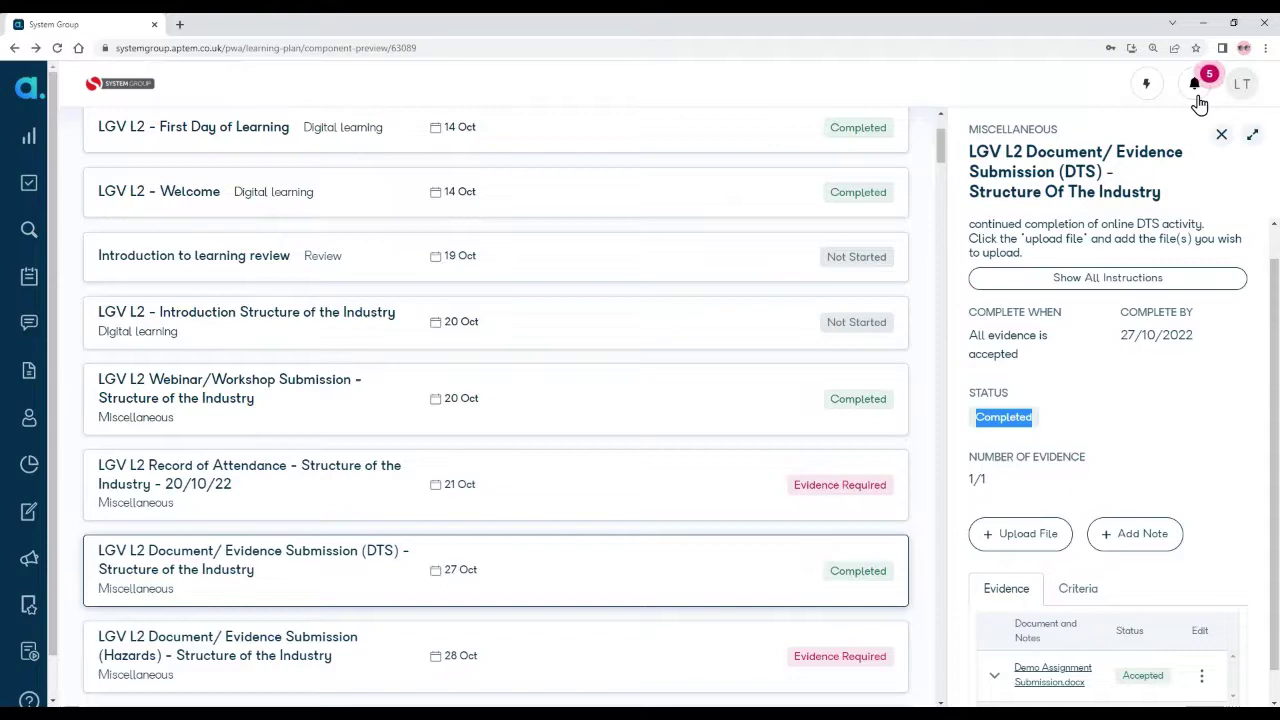
Step: Read the Evidence Approved notifications and feedback, then close the panel back to the learning plan
left_click(1194, 88)
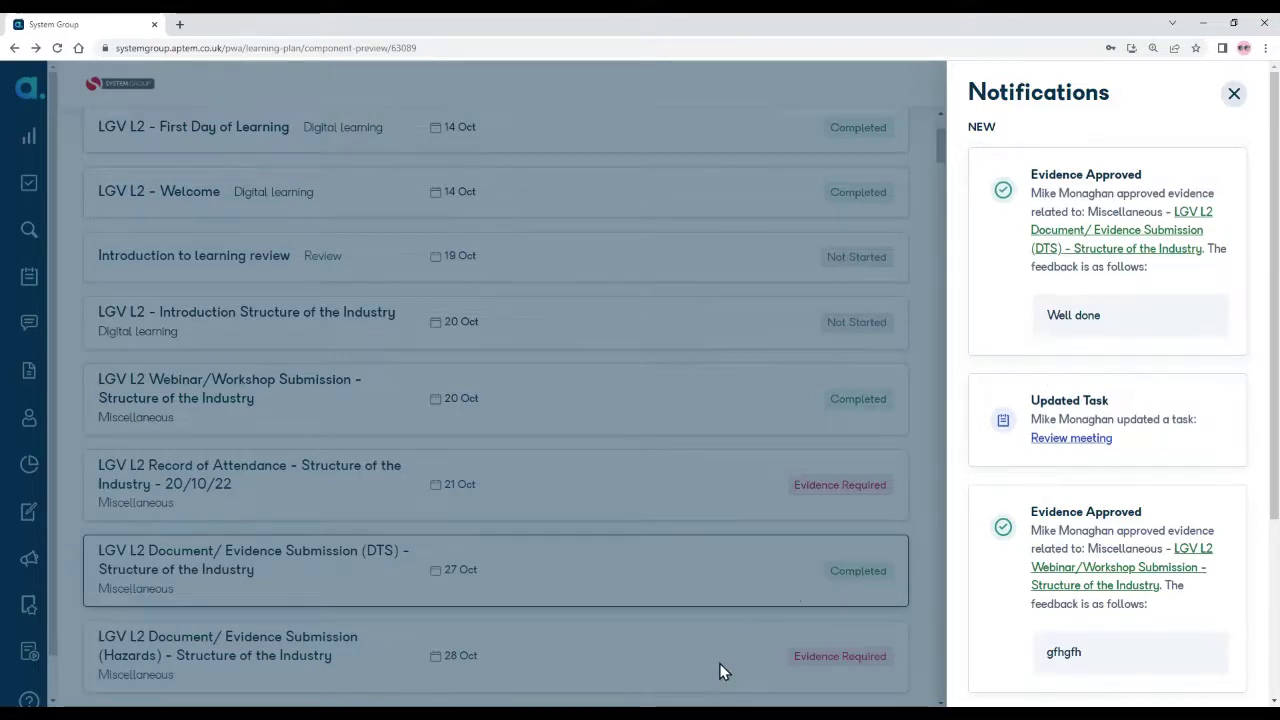
left_click(757, 310)
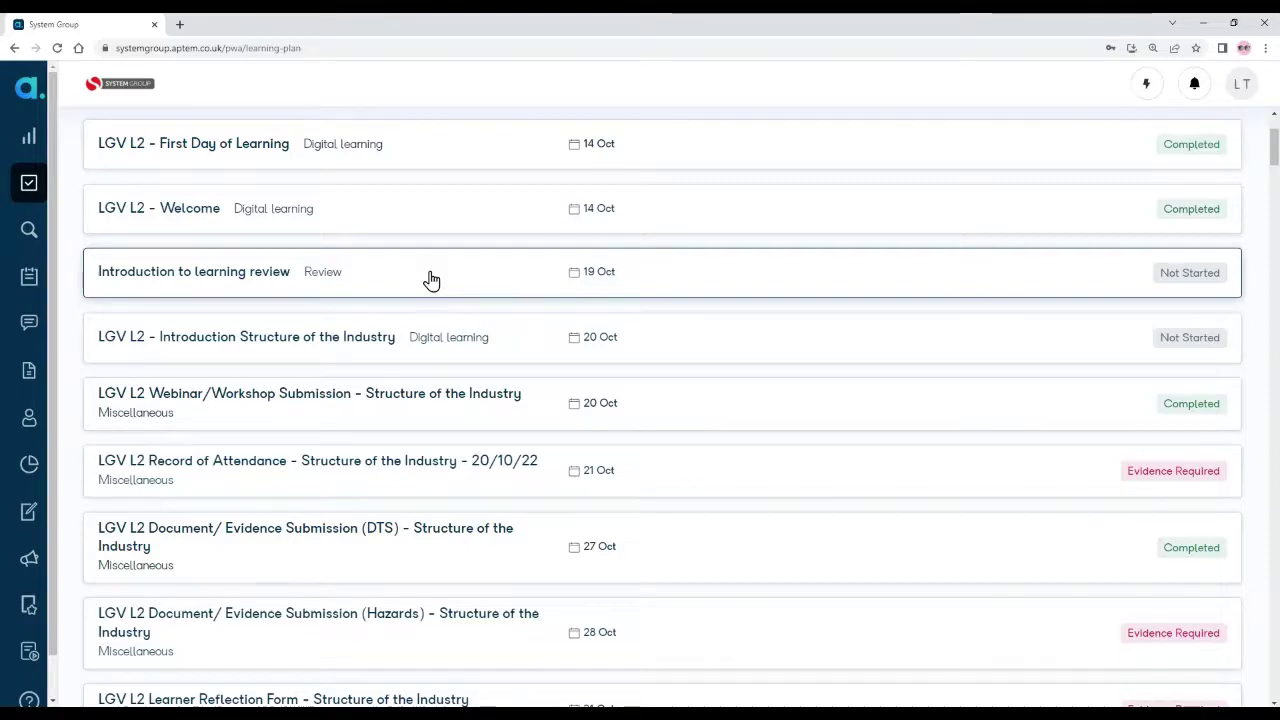
Step: Browse the Learning Plan from November to January, then bring up the 14/10/2022 Introduction to Learning review
scroll(431, 280, "down", 1)
scroll(431, 280, "down", 7)
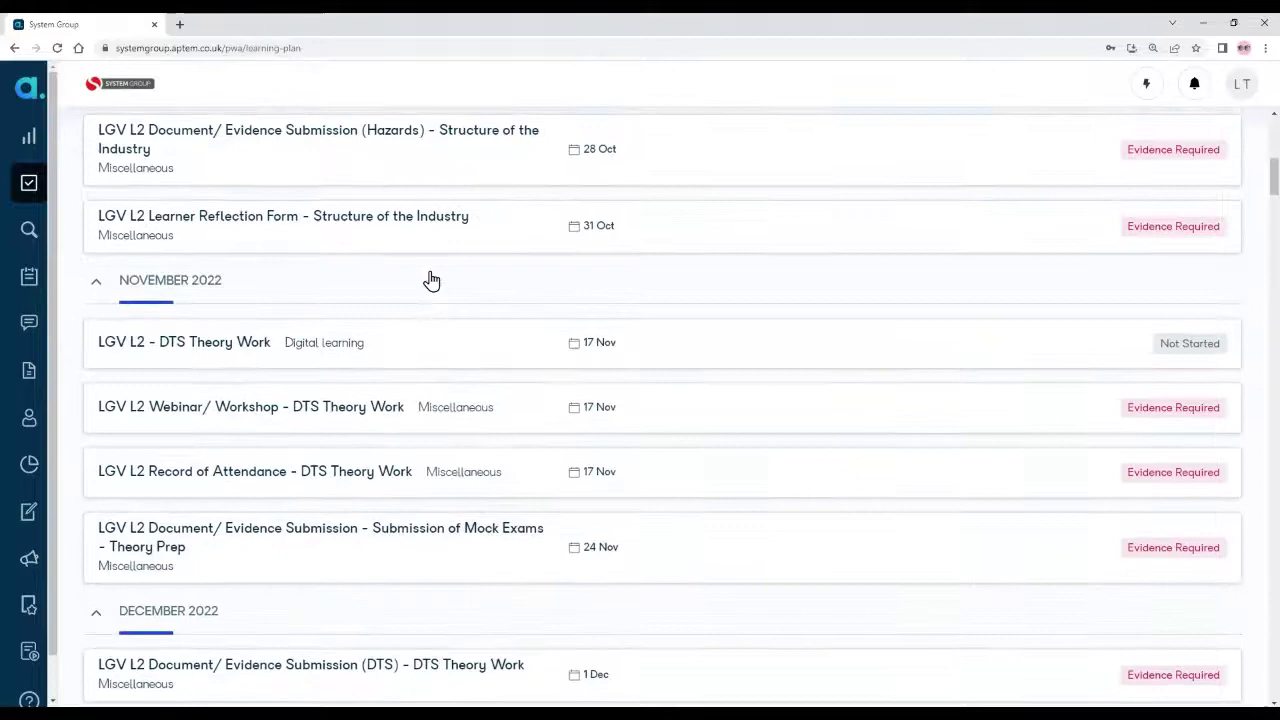
scroll(431, 280, "down", 7)
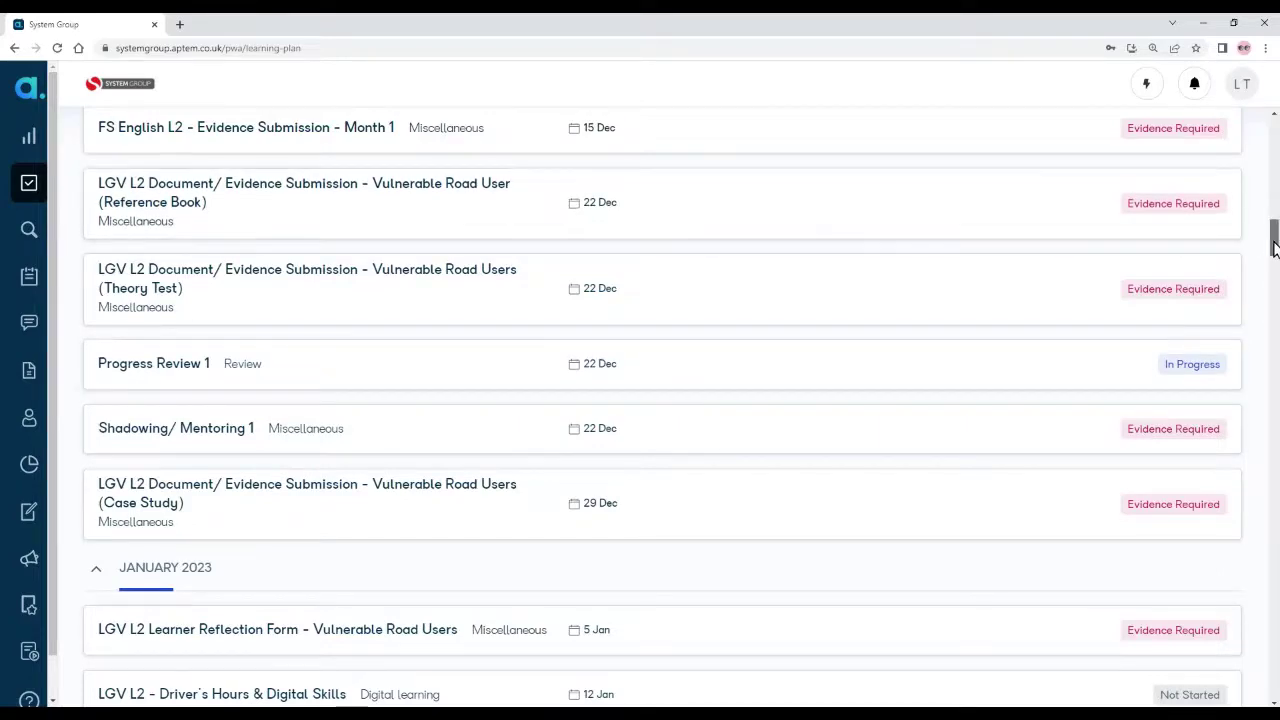
left_click_drag(1273, 247, 1274, 134)
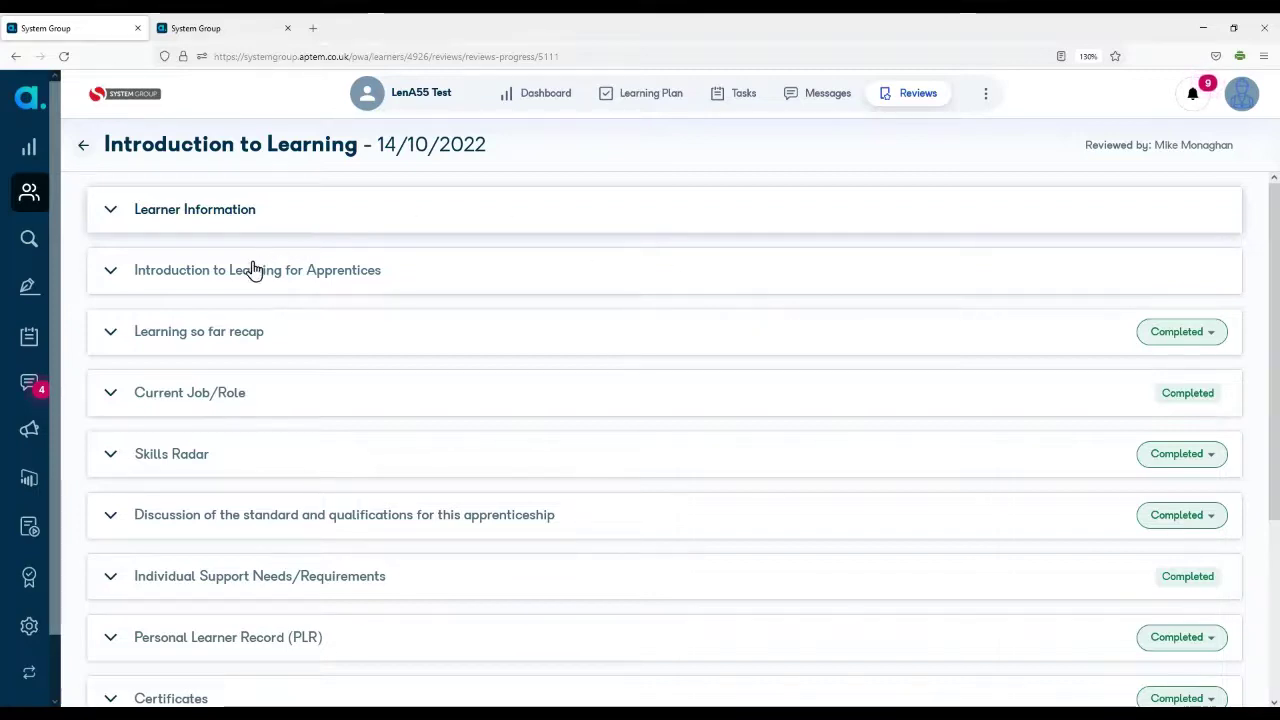
Step: Save the Learning so far recap section with First Day activities answered Yes
left_click(111, 274)
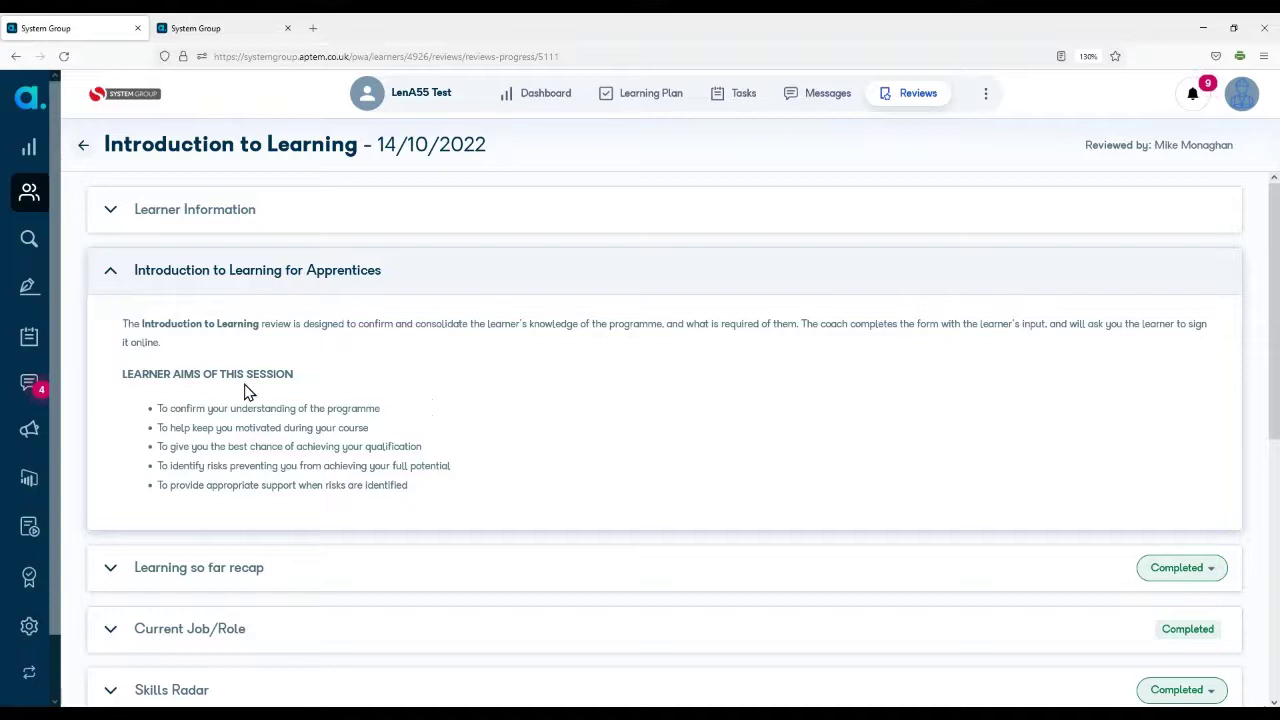
scroll(245, 393, "down", 2)
scroll(245, 393, "down", 2)
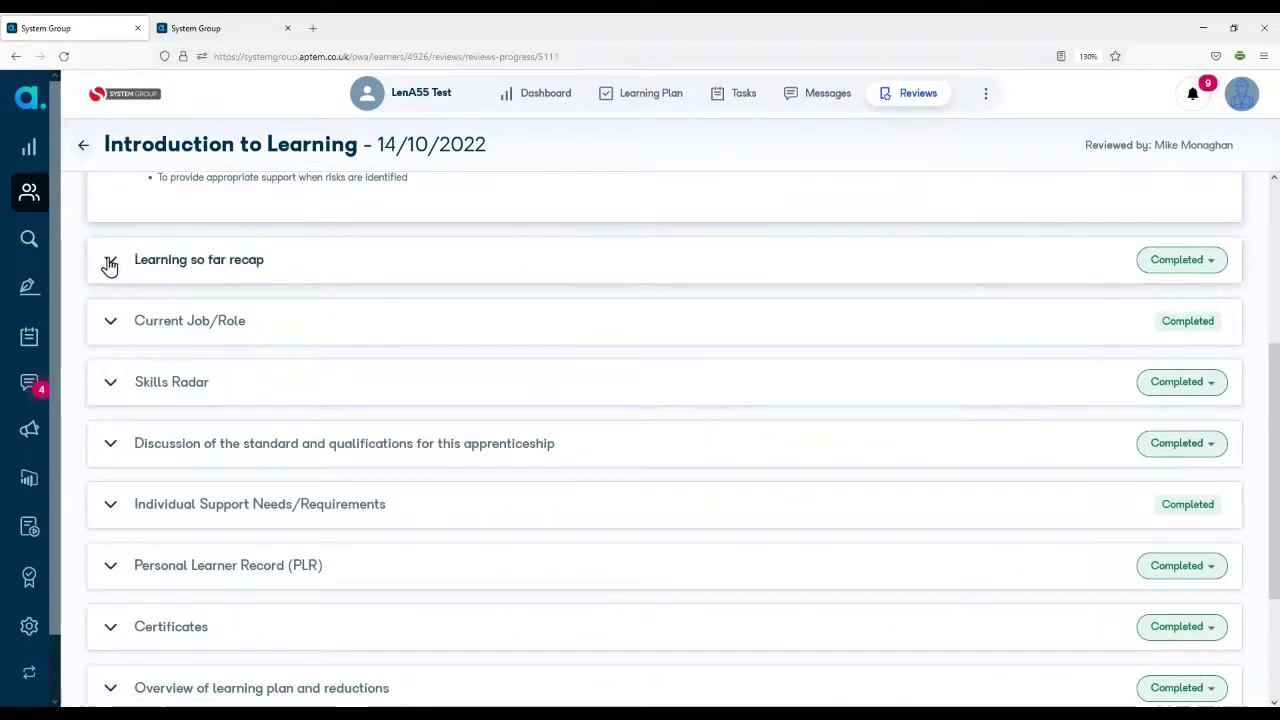
left_click(110, 262)
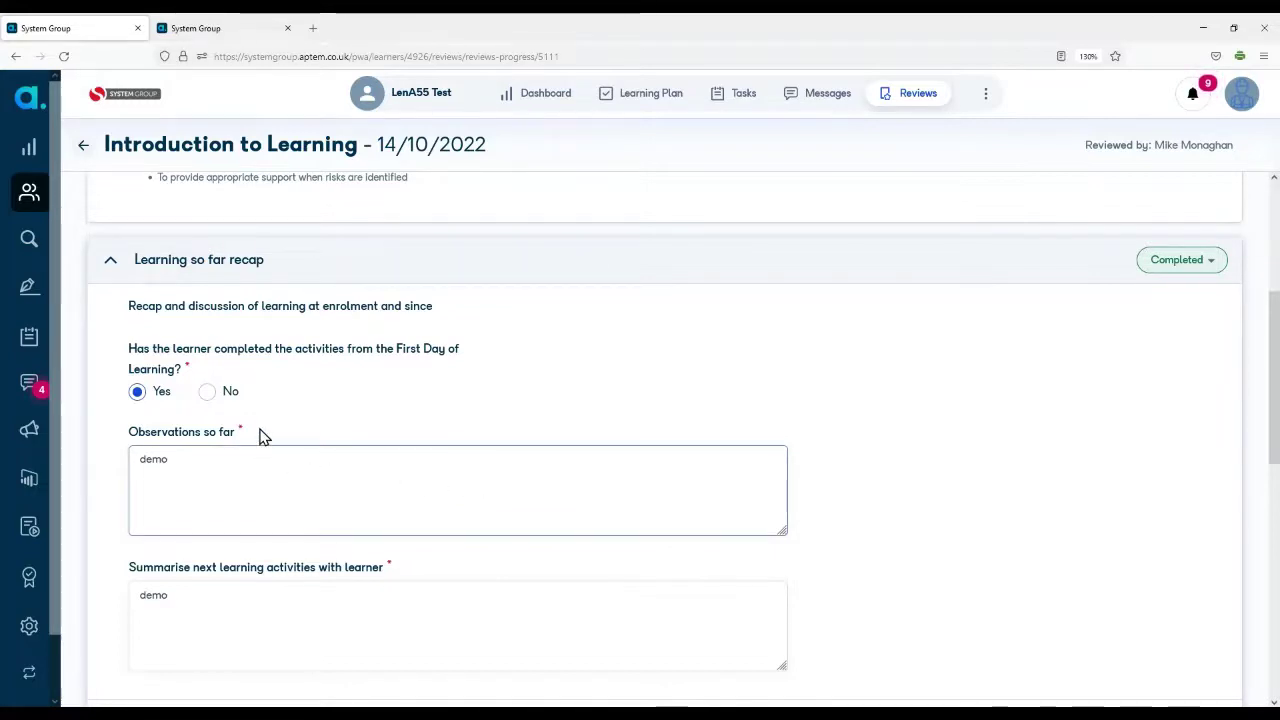
scroll(260, 434, "down", 1)
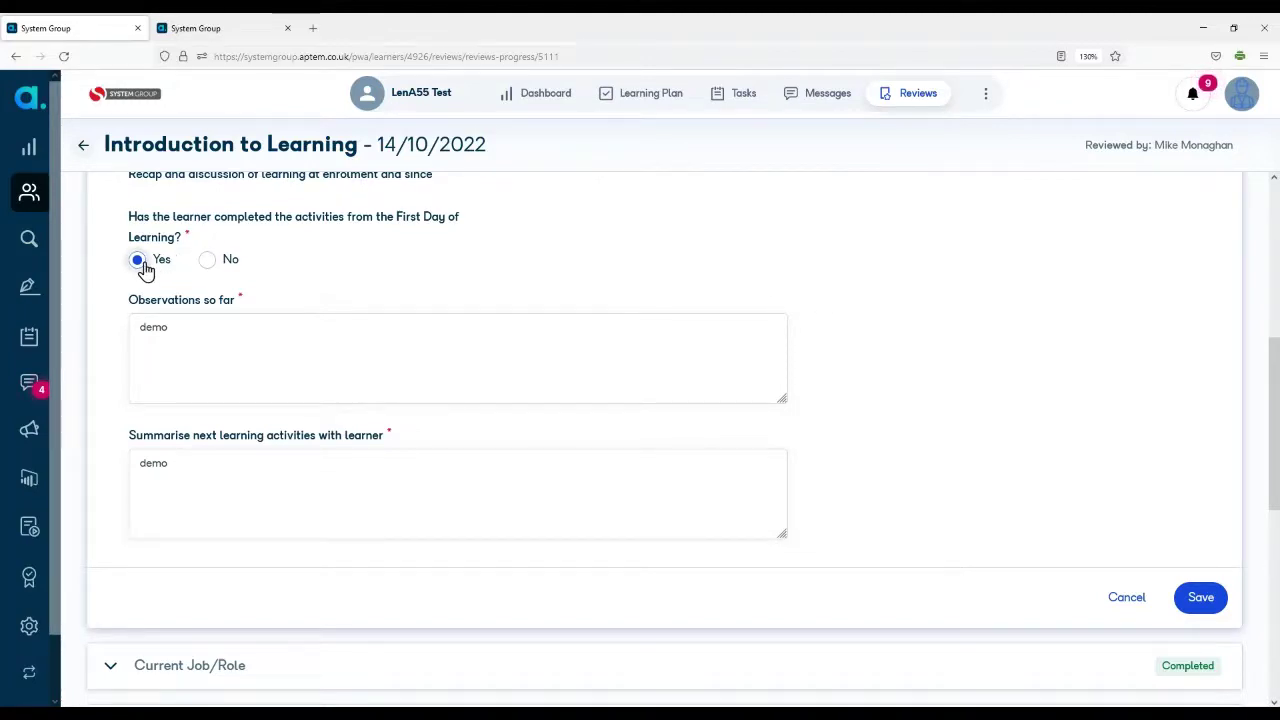
left_click(207, 262)
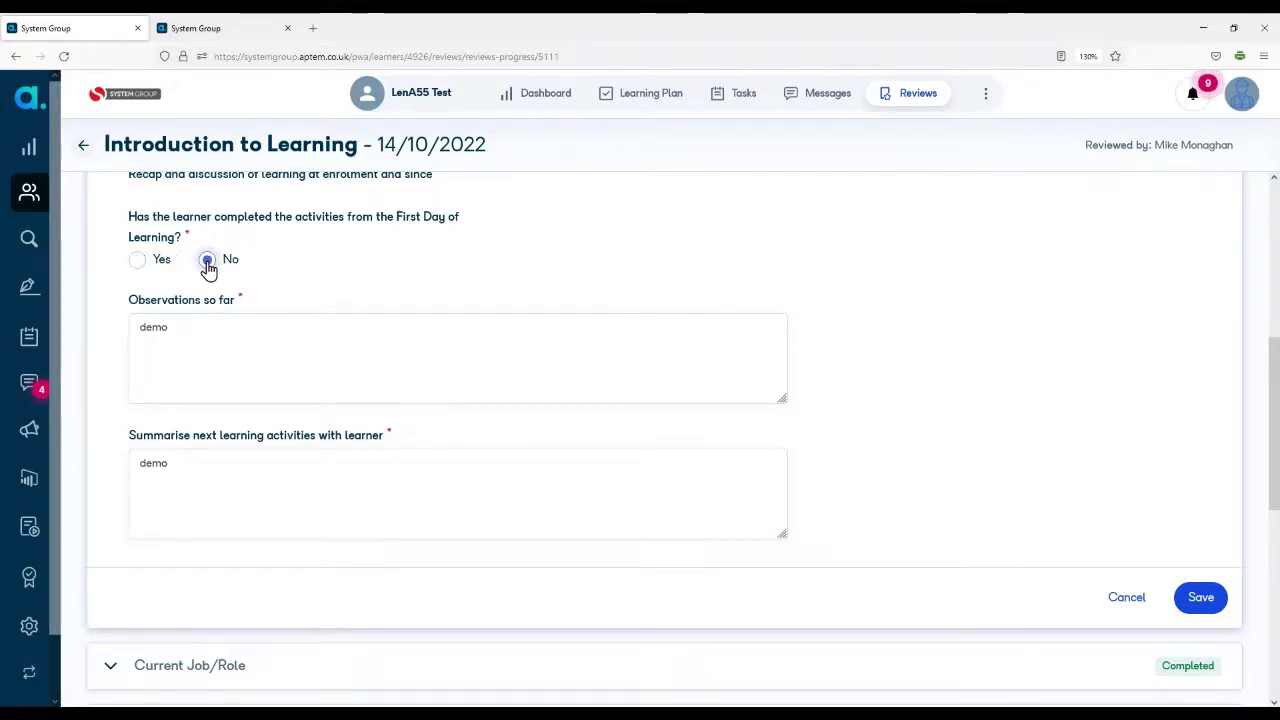
left_click(135, 261)
left_click(1203, 597)
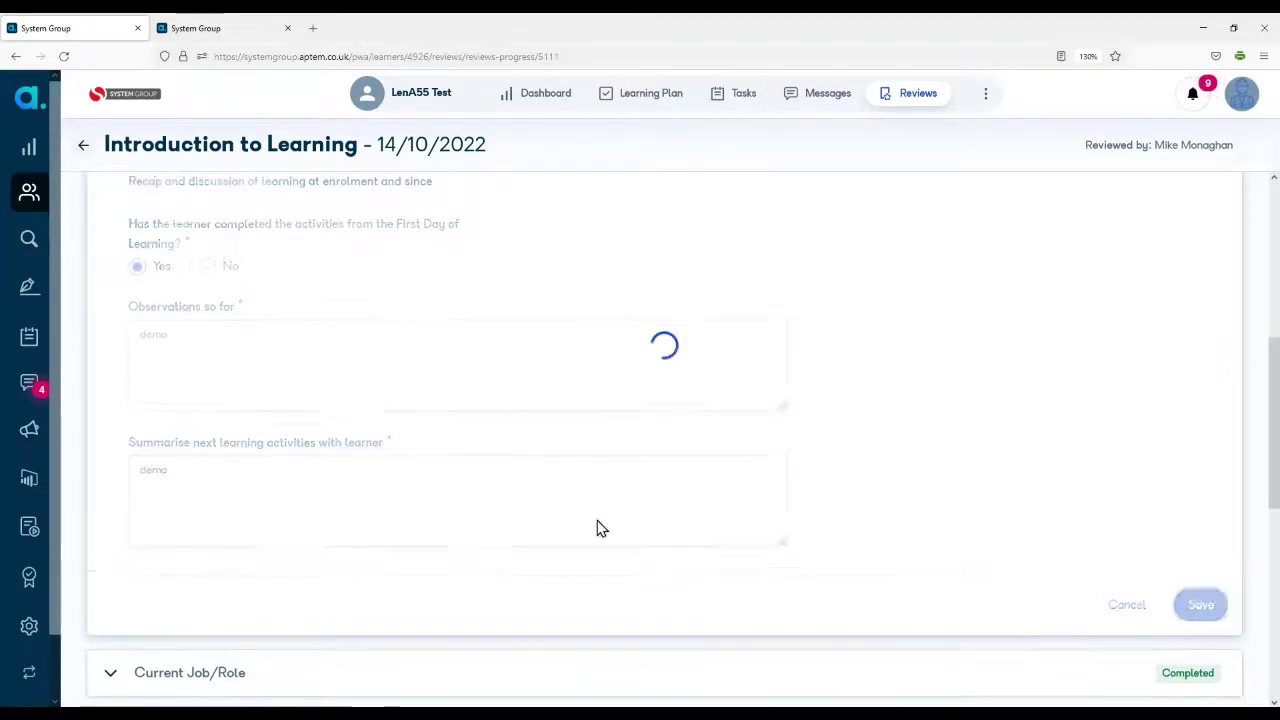
Step: Expand the Current Job/Role section and save it
scroll(192, 522, "down", 1)
scroll(195, 528, "down", 3)
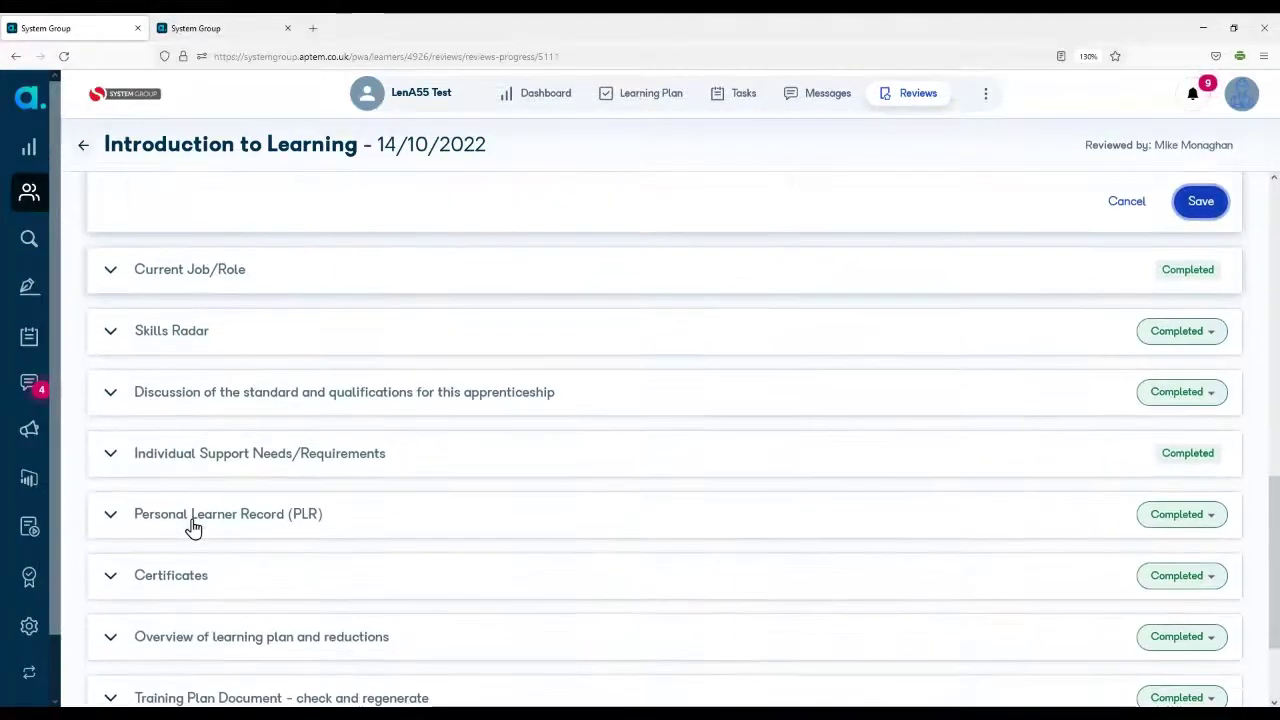
left_click(107, 276)
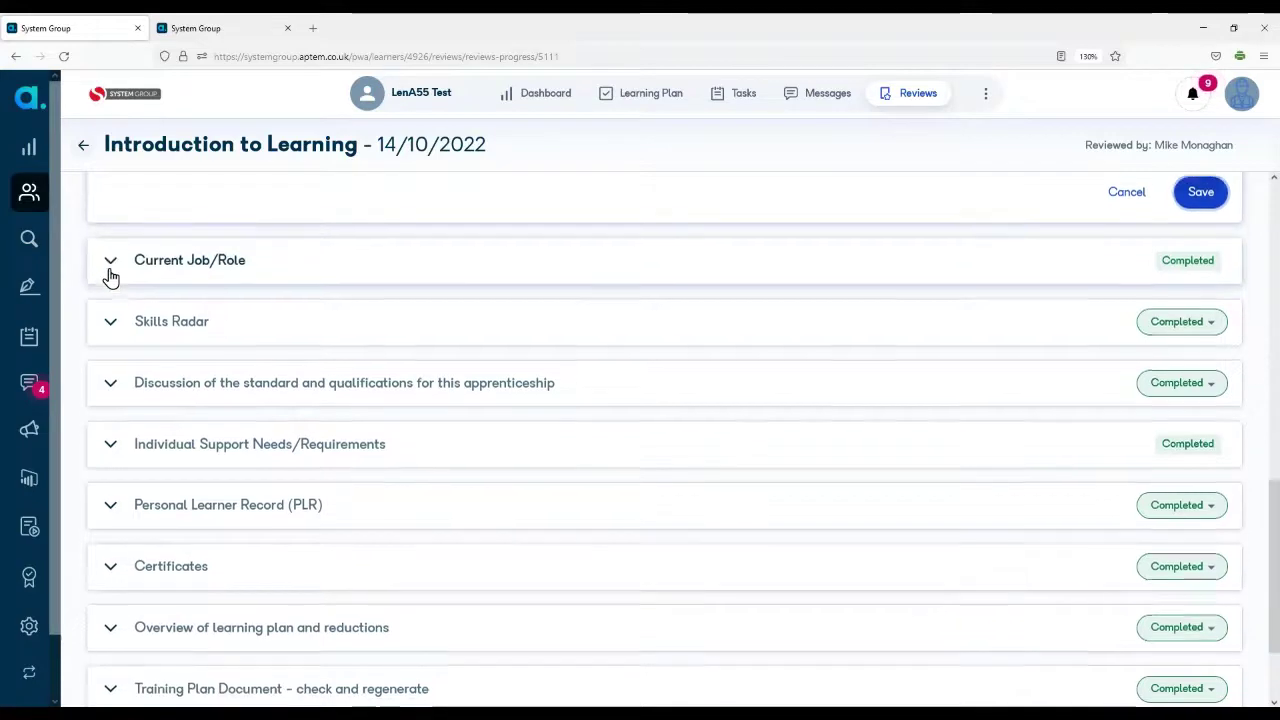
left_click(200, 338)
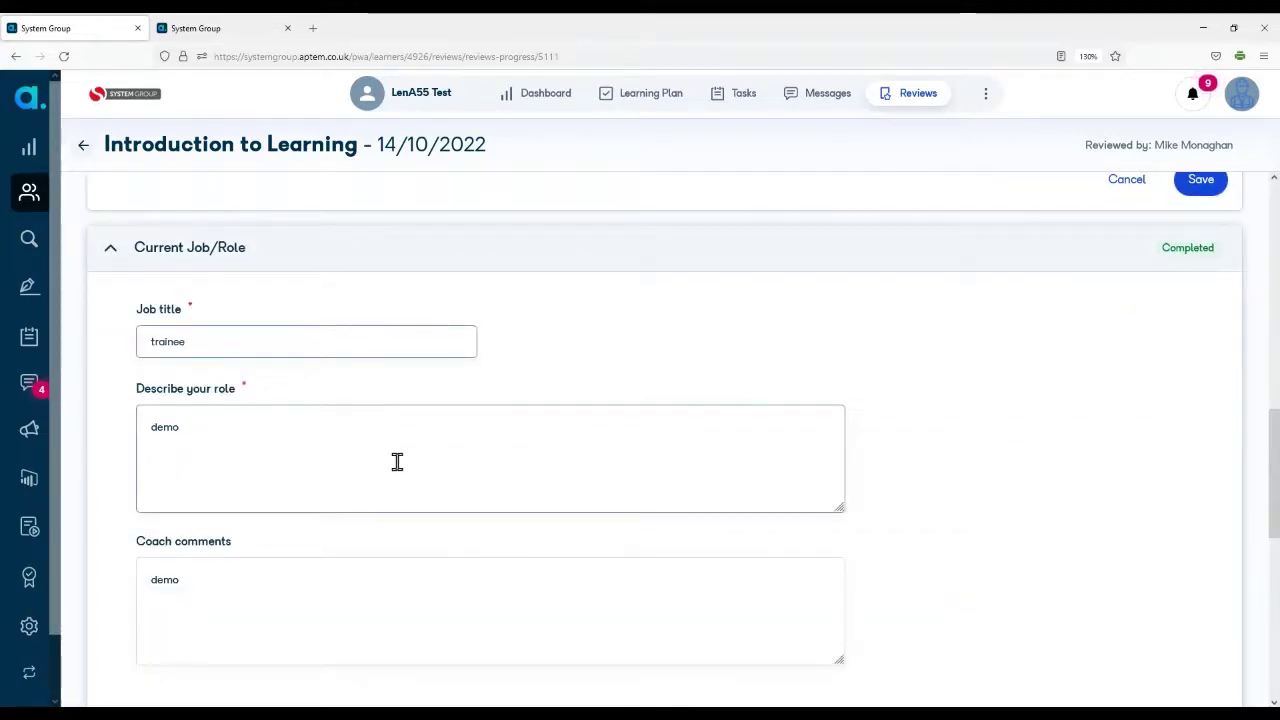
scroll(410, 470, "down", 2)
left_click(1196, 650)
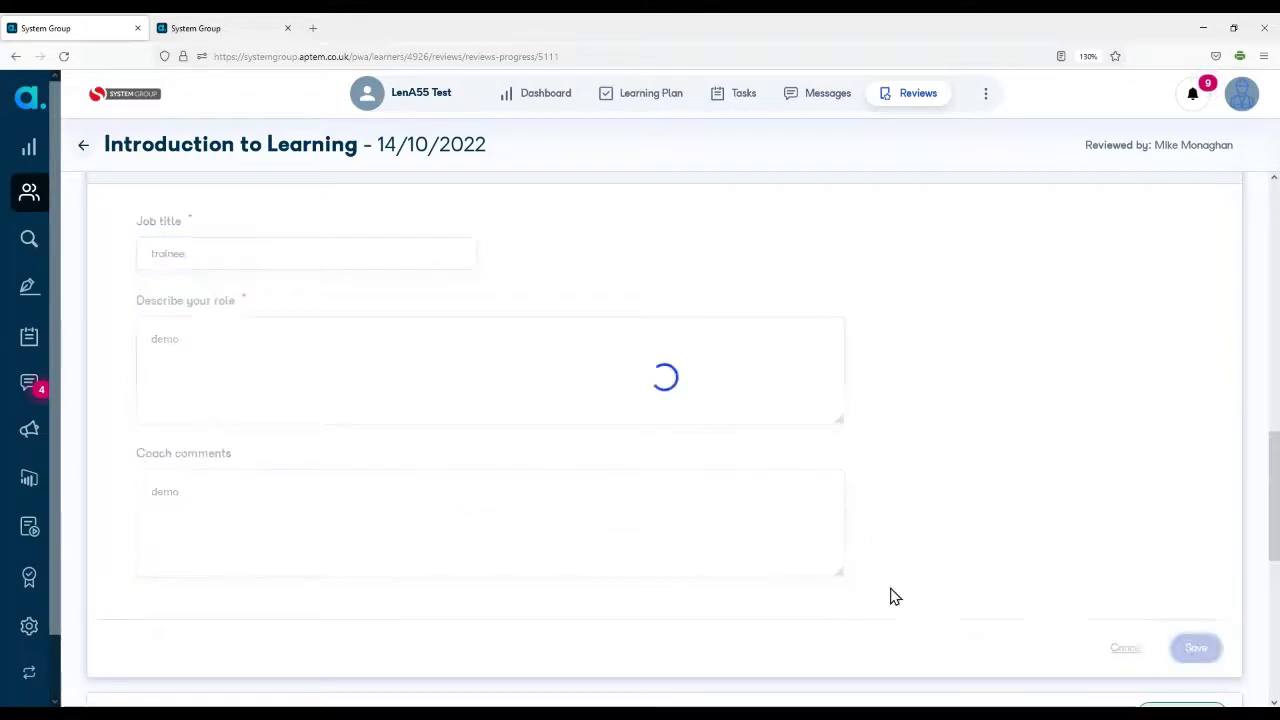
Step: Check the Skills Radar section, then finish the review so it opens for signing
scroll(222, 478, "down", 2)
scroll(222, 478, "down", 6)
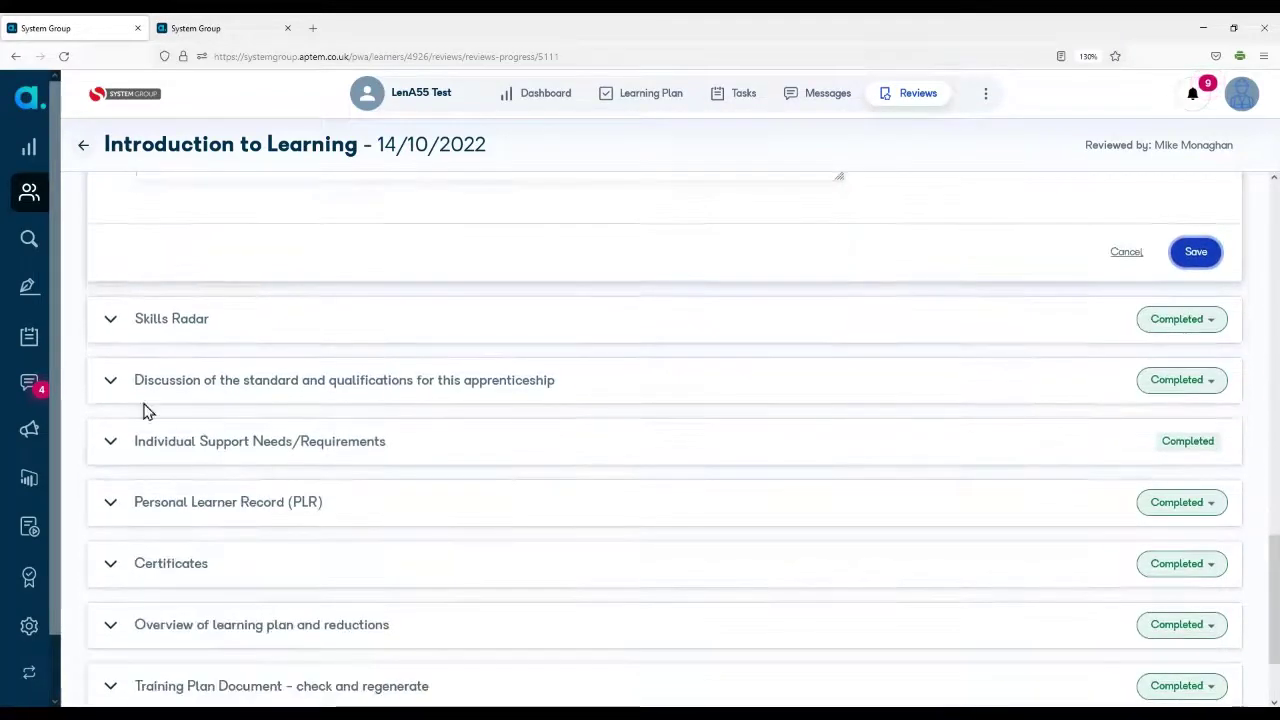
left_click(107, 326)
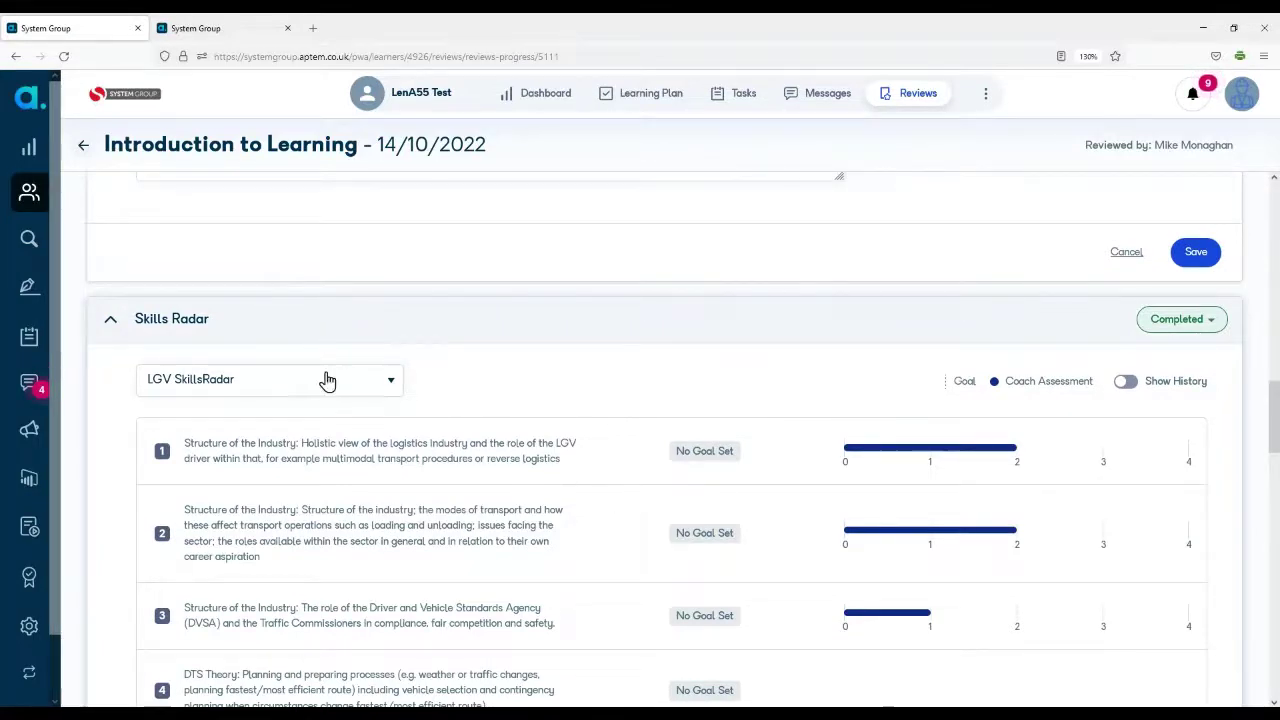
left_click(110, 319)
scroll(757, 529, "down", 3)
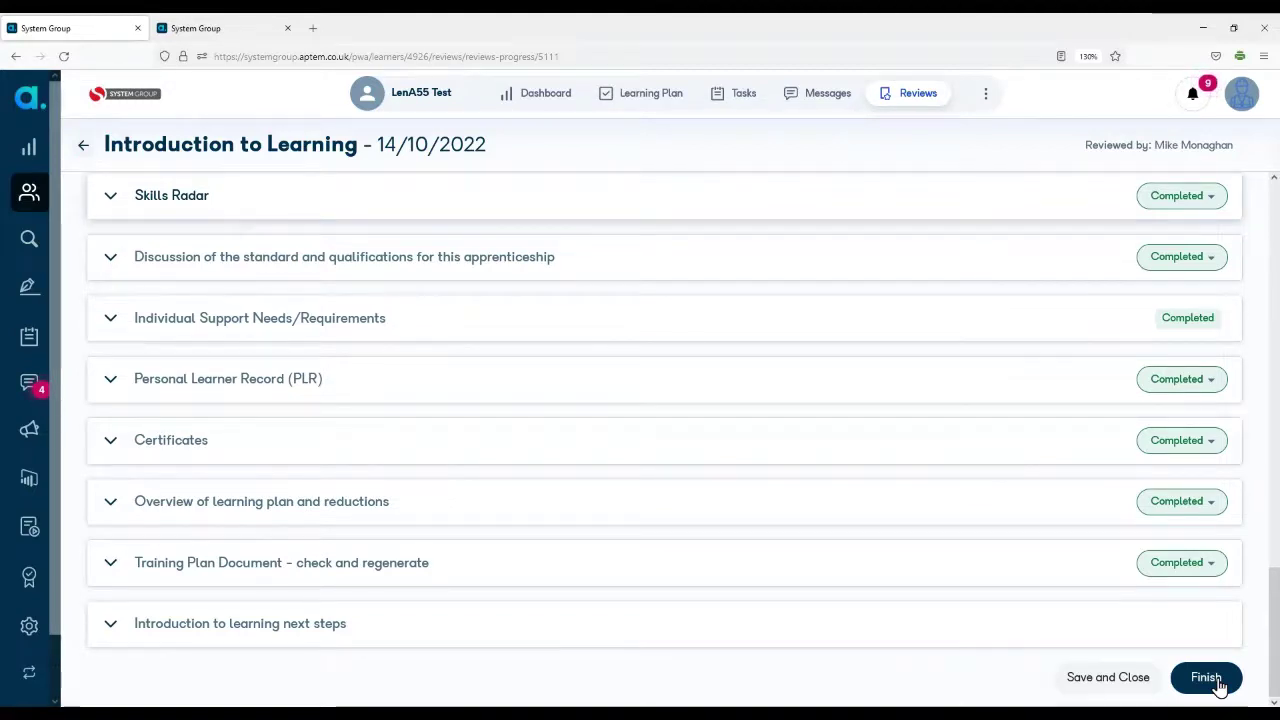
left_click(1206, 678)
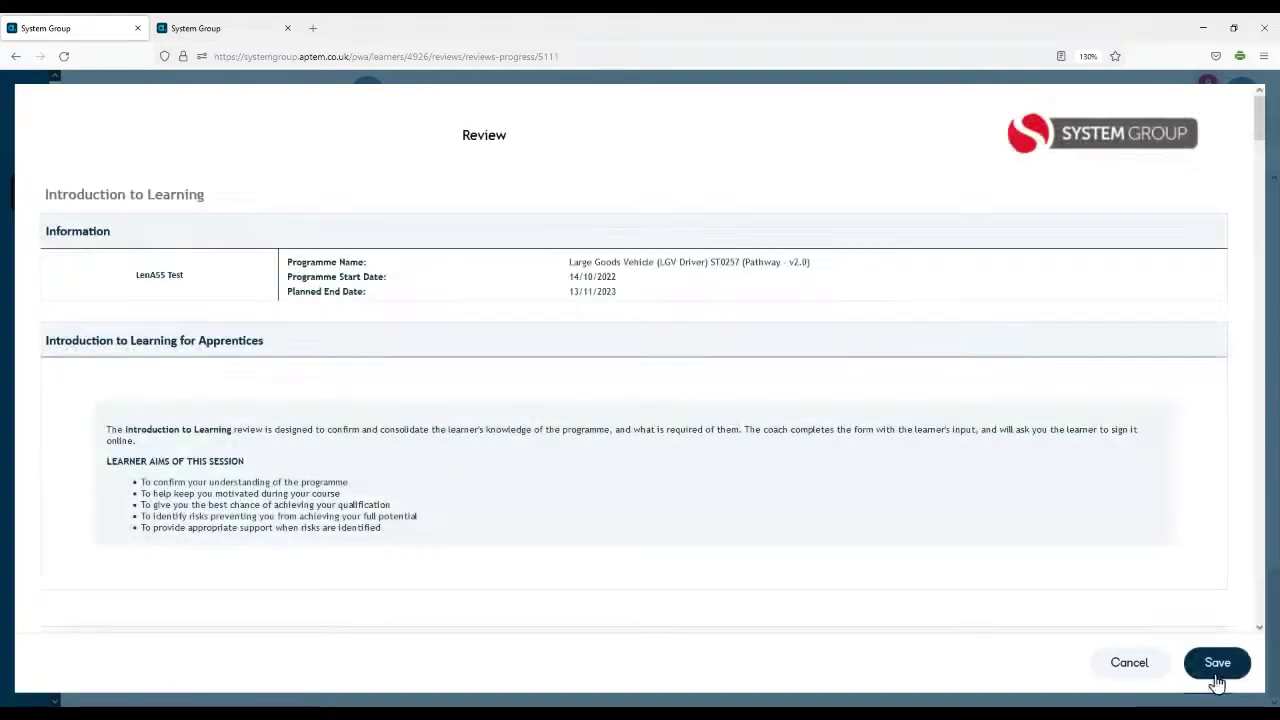
Step: Sign the review's Advisor section as the coach and save it
scroll(873, 460, "down", 12)
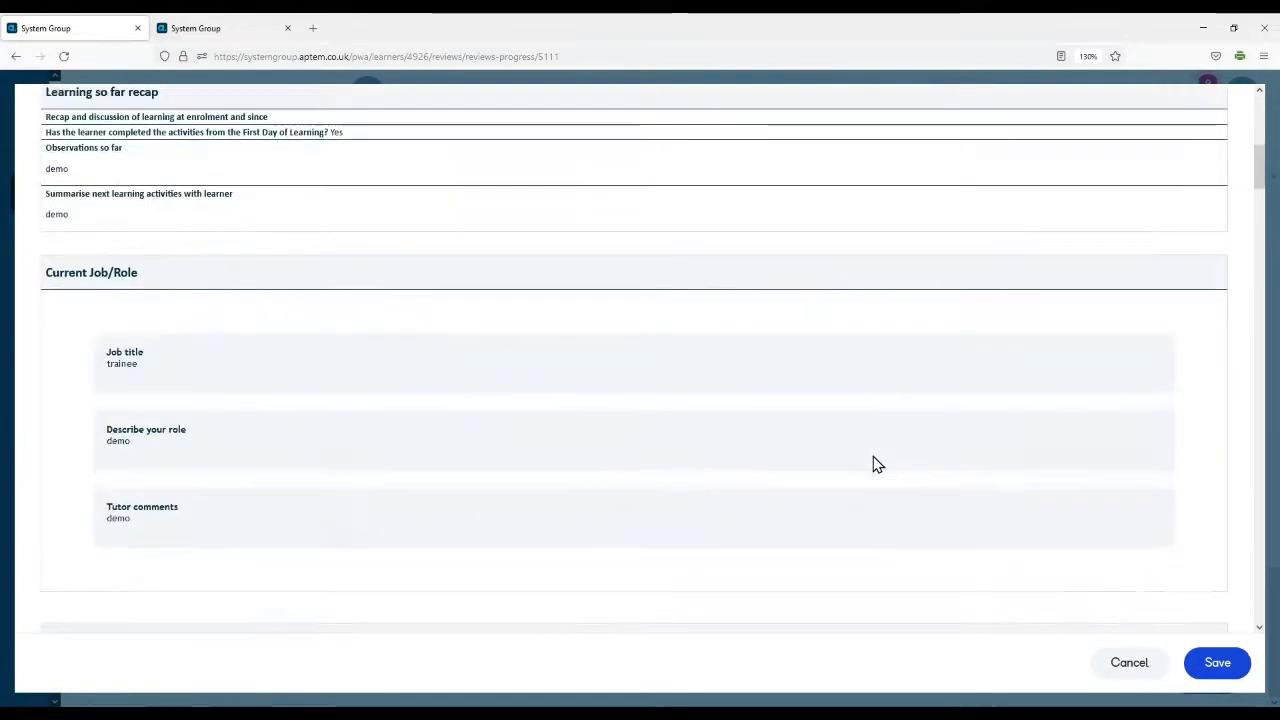
scroll(873, 463, "down", 15)
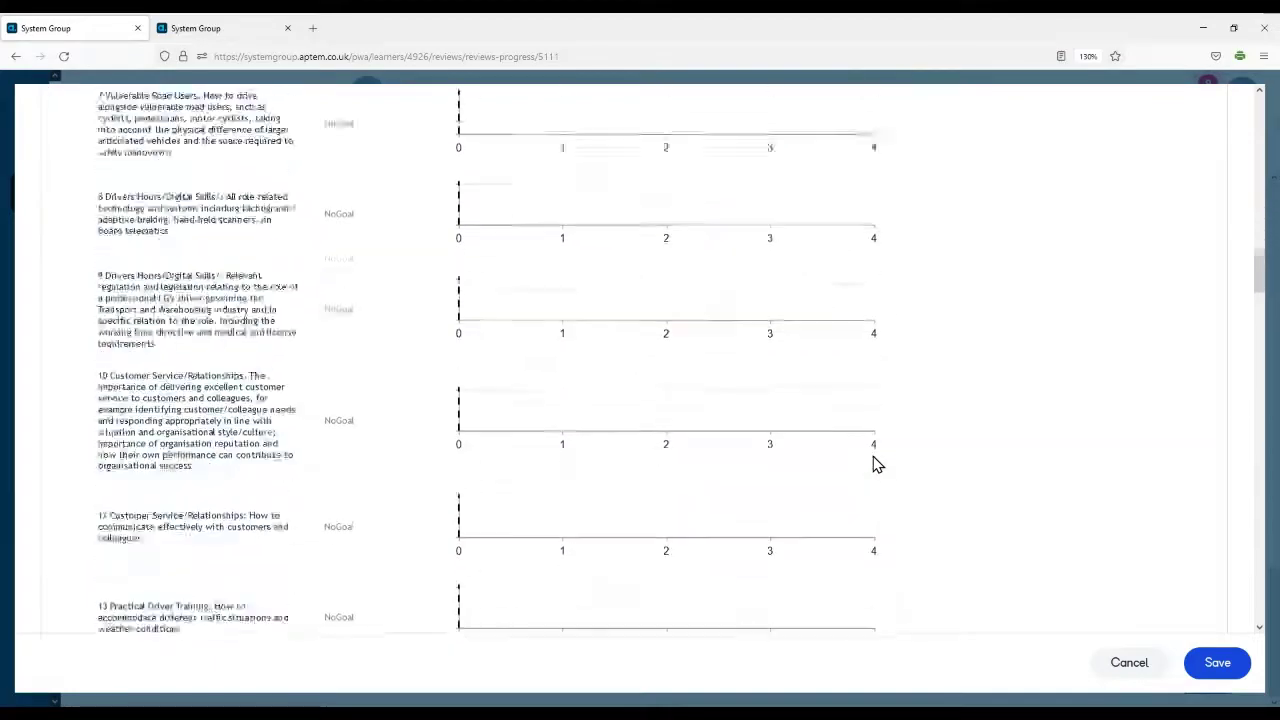
scroll(873, 463, "down", 15)
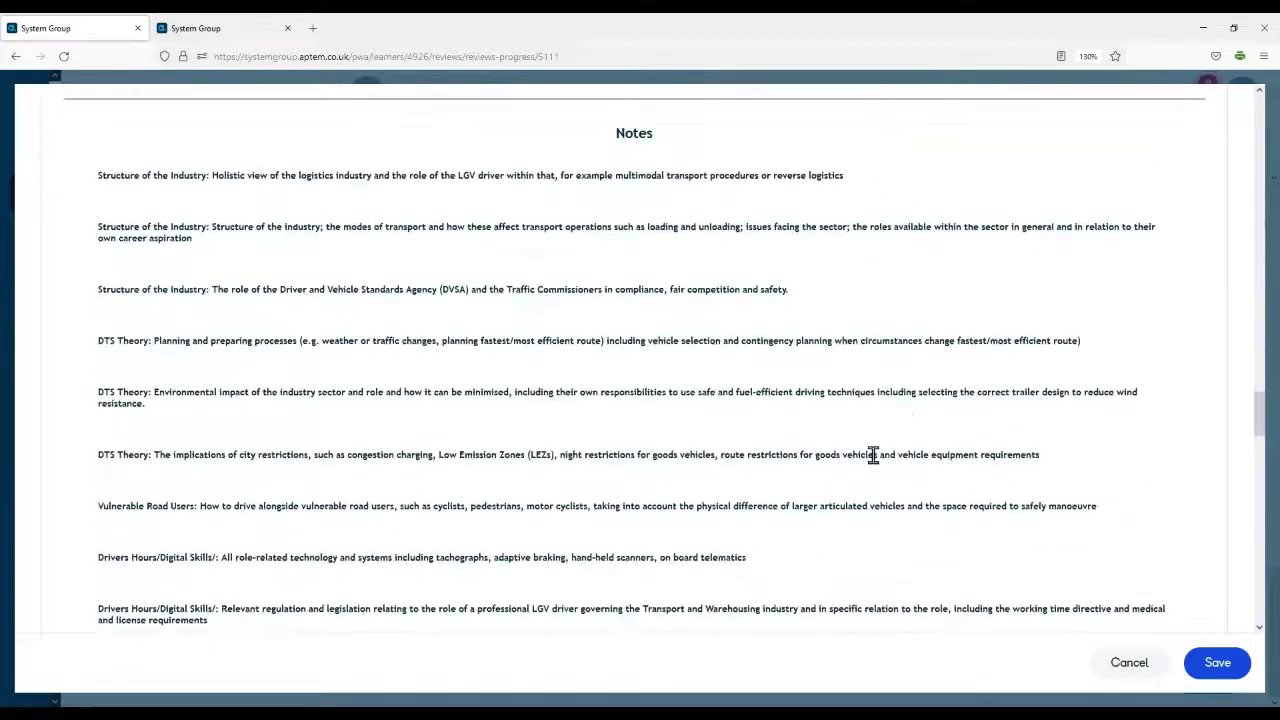
scroll(873, 463, "down", 10)
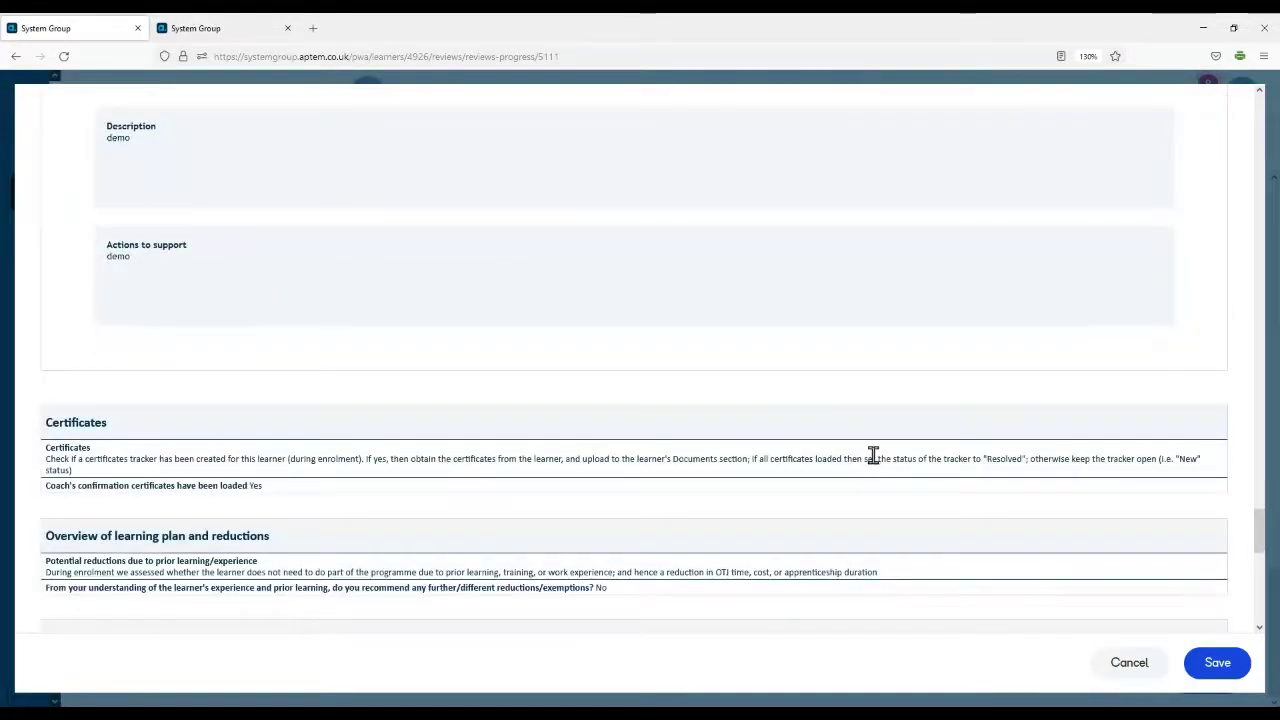
scroll(873, 463, "down", 8)
scroll(873, 463, "down", 3)
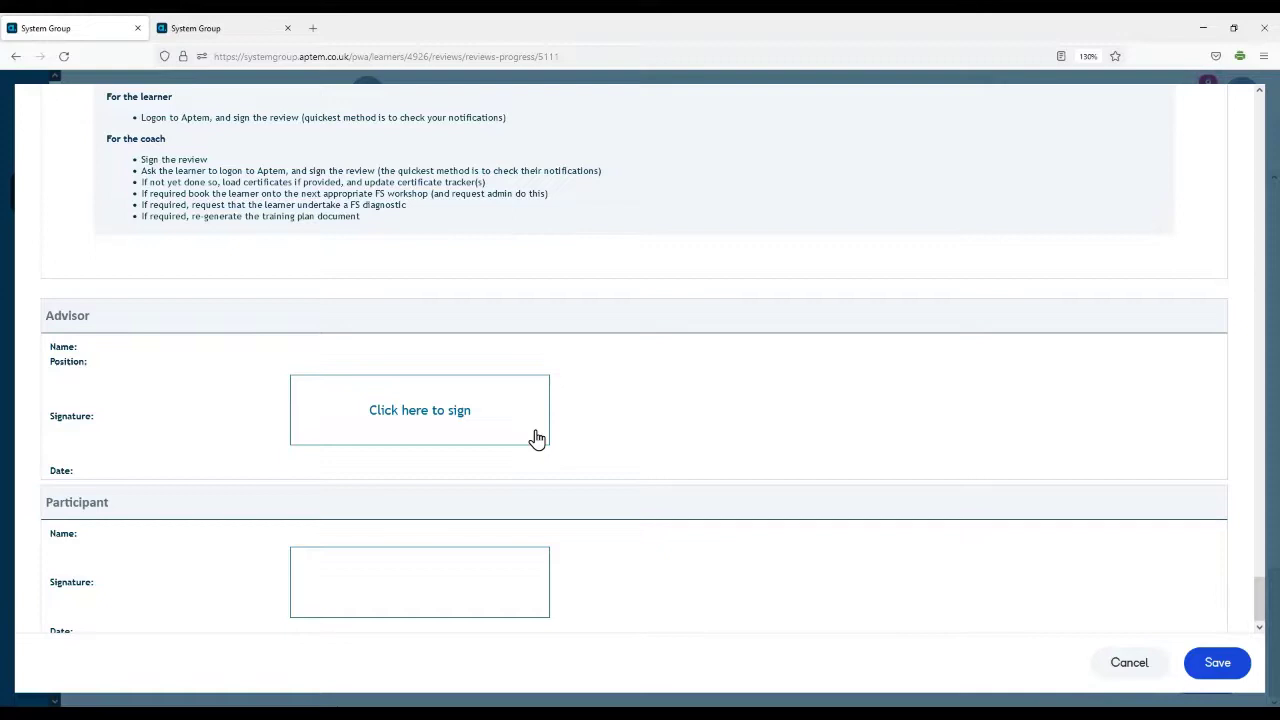
left_click(499, 412)
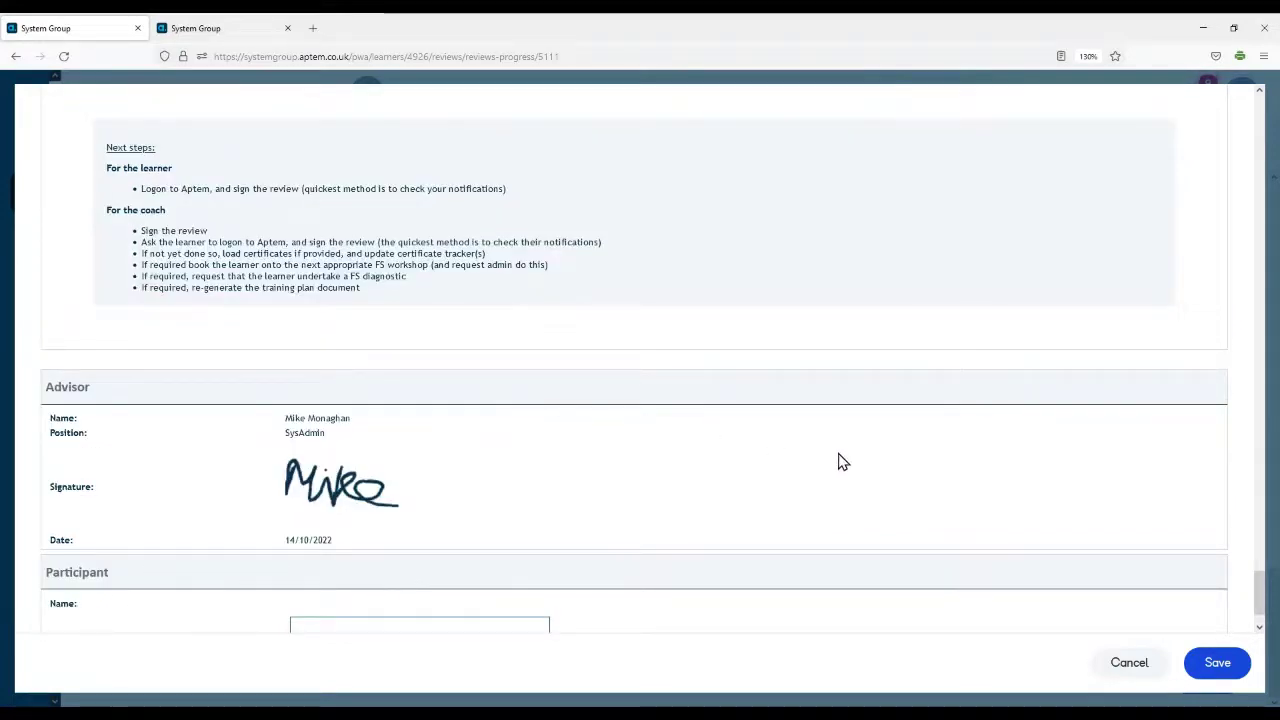
left_click(1238, 665)
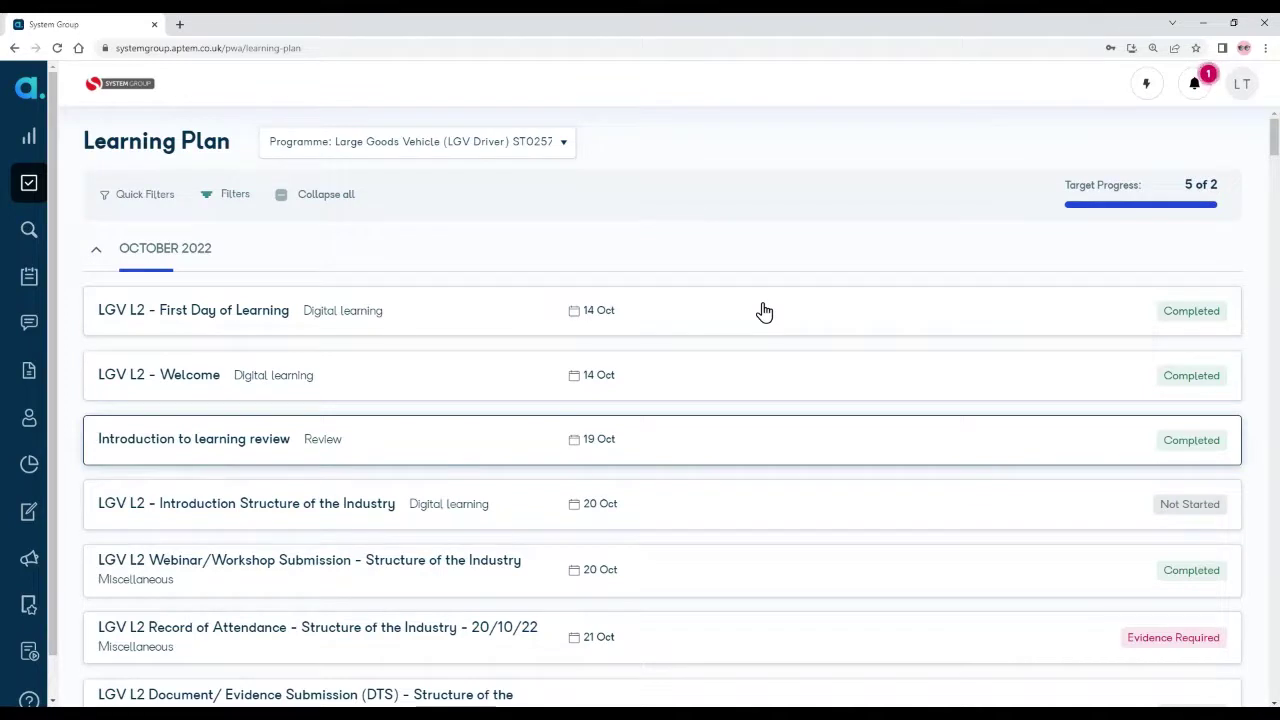
Step: Follow the Signature Required notification to the 'Review - Introduction to Learning' document
left_click(1193, 92)
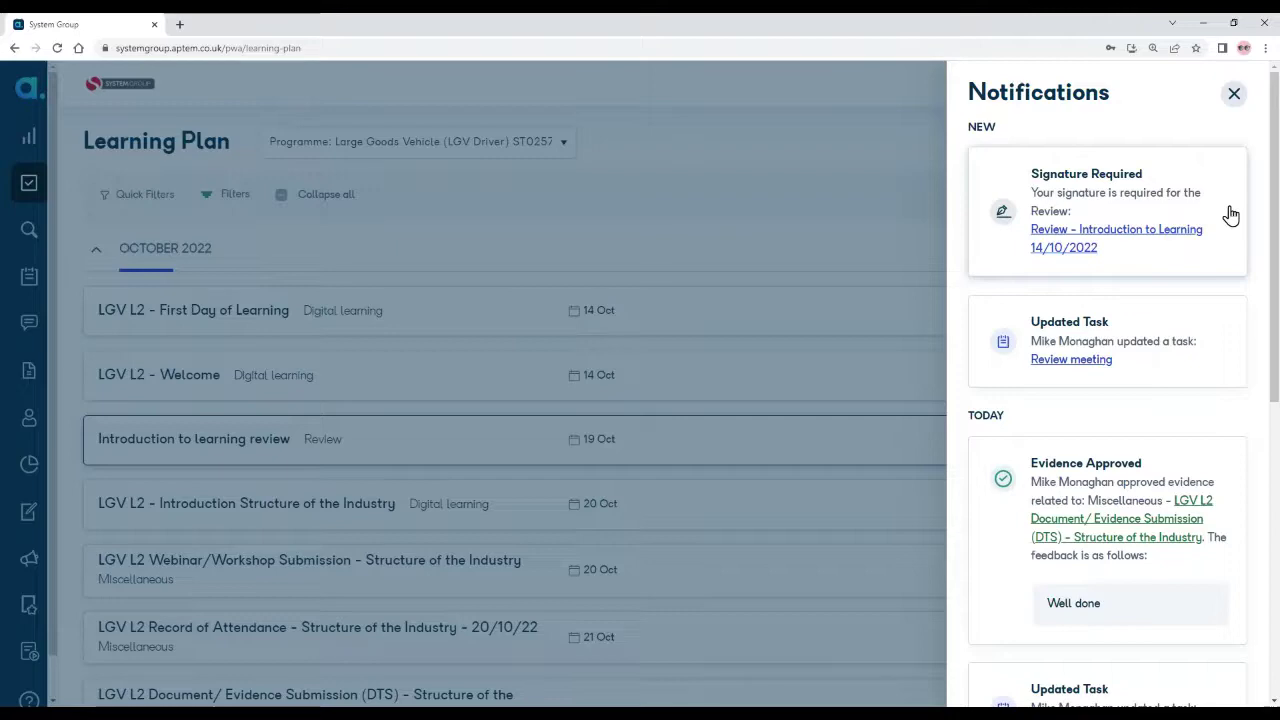
left_click(1096, 237)
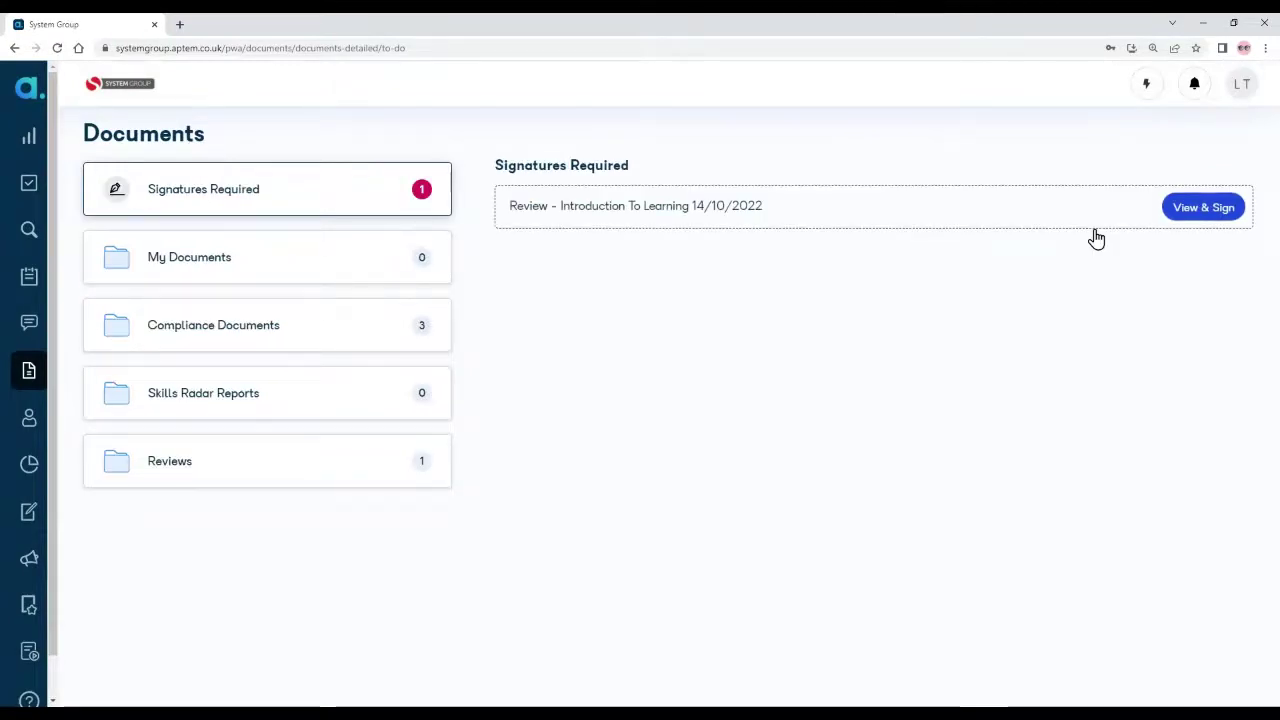
Step: Add the learner's Participant signature to the review, save it, and return to Documents
left_click_drag(517, 218, 766, 211)
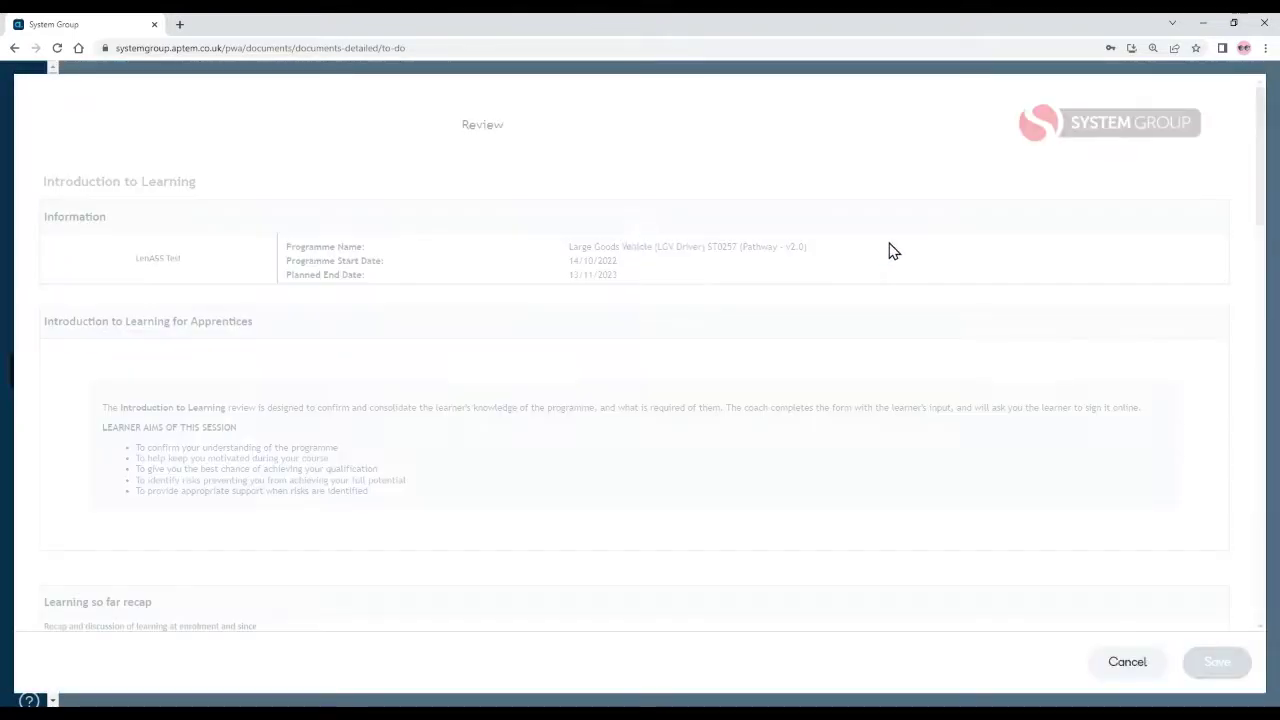
scroll(835, 392, "down", 12)
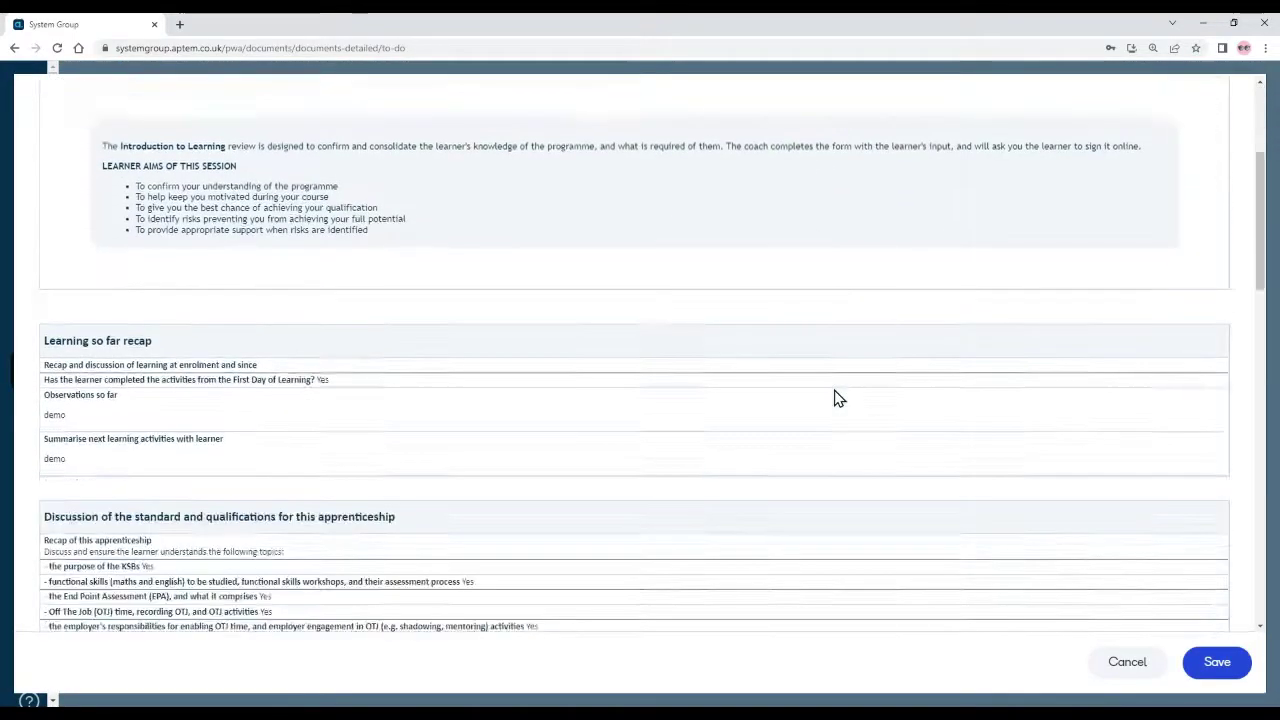
scroll(837, 397, "down", 3)
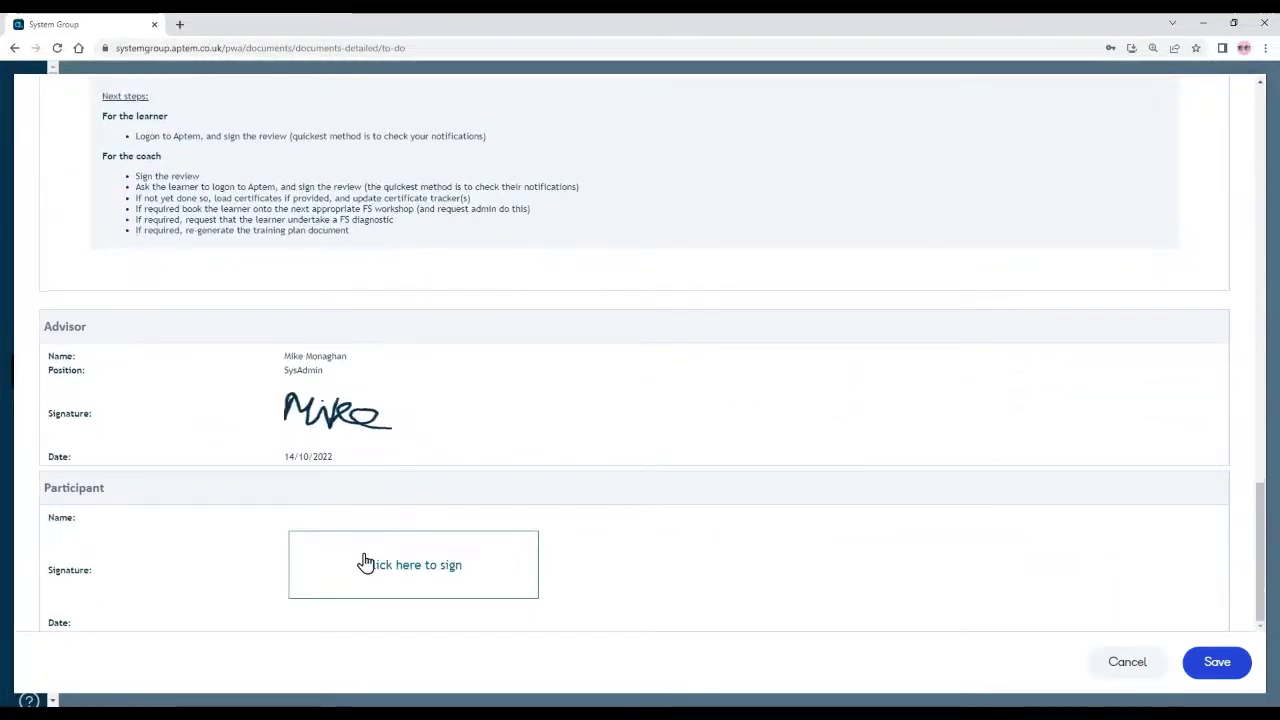
left_click(365, 562)
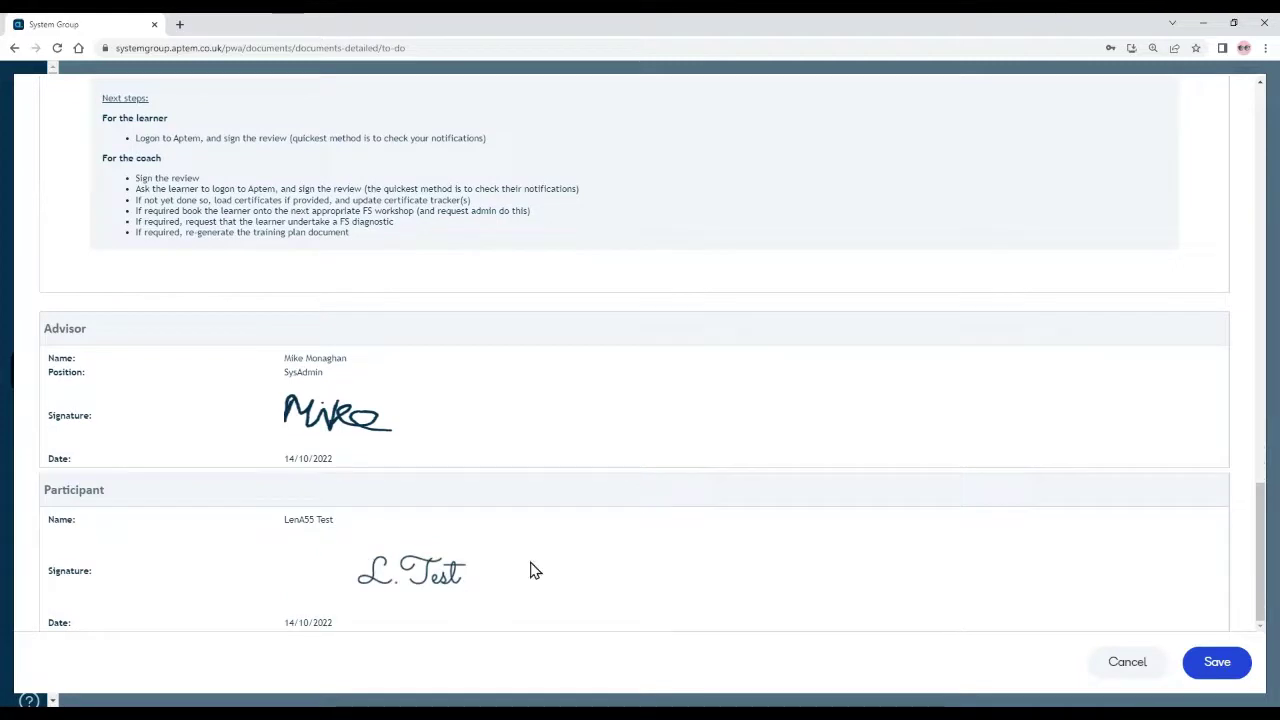
left_click(1238, 670)
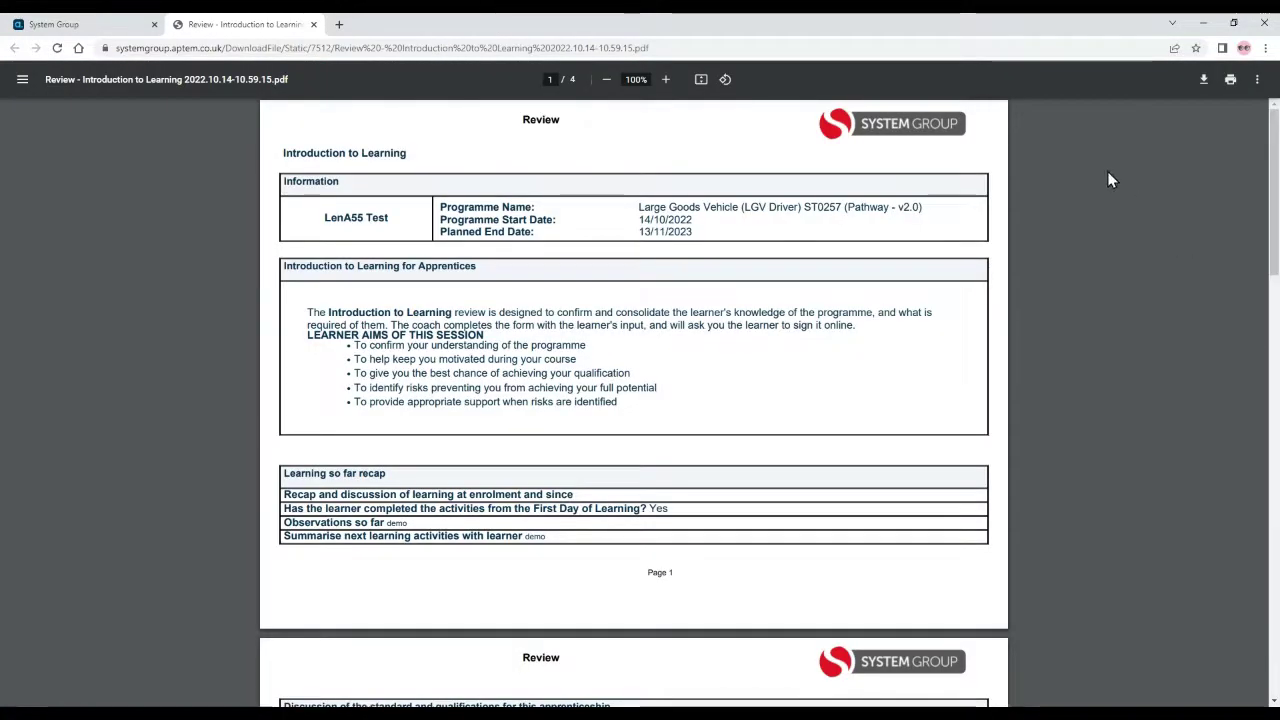
left_click(115, 30)
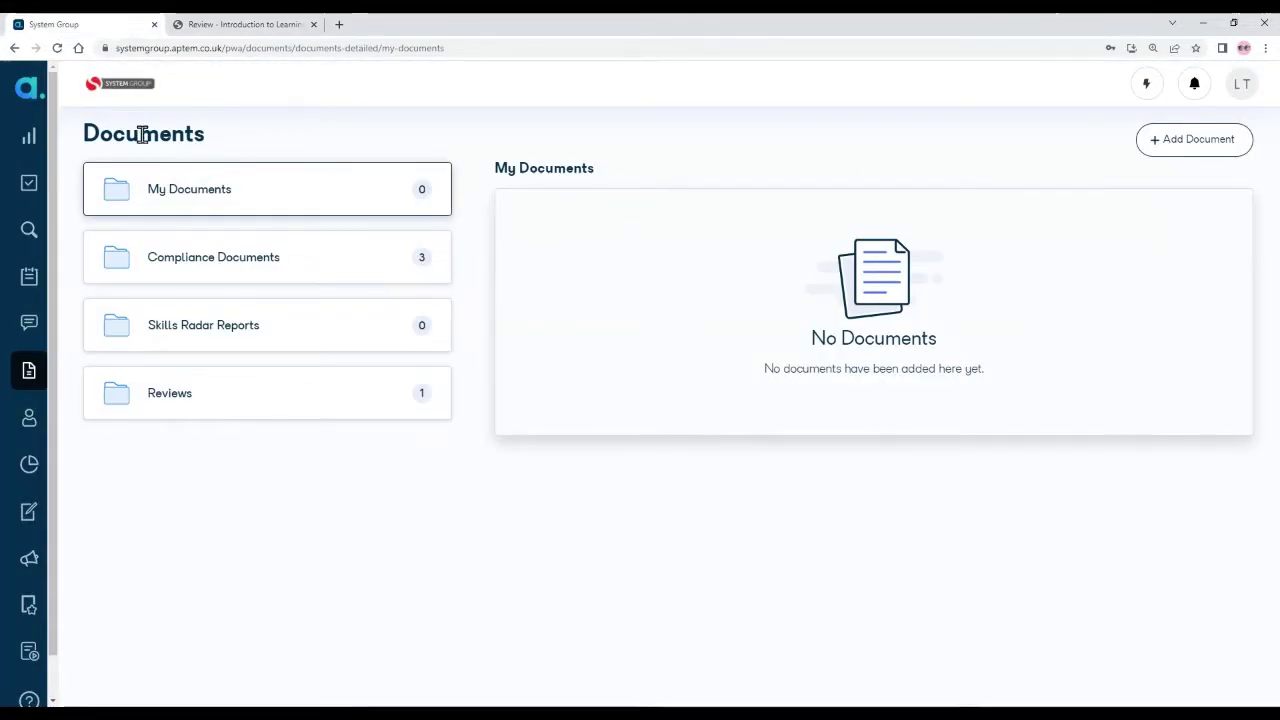
Step: Check the Reviews folder, then expand Training Plan and Apprenticeship Agreement under Compliance Documents
mouse_move(43, 370)
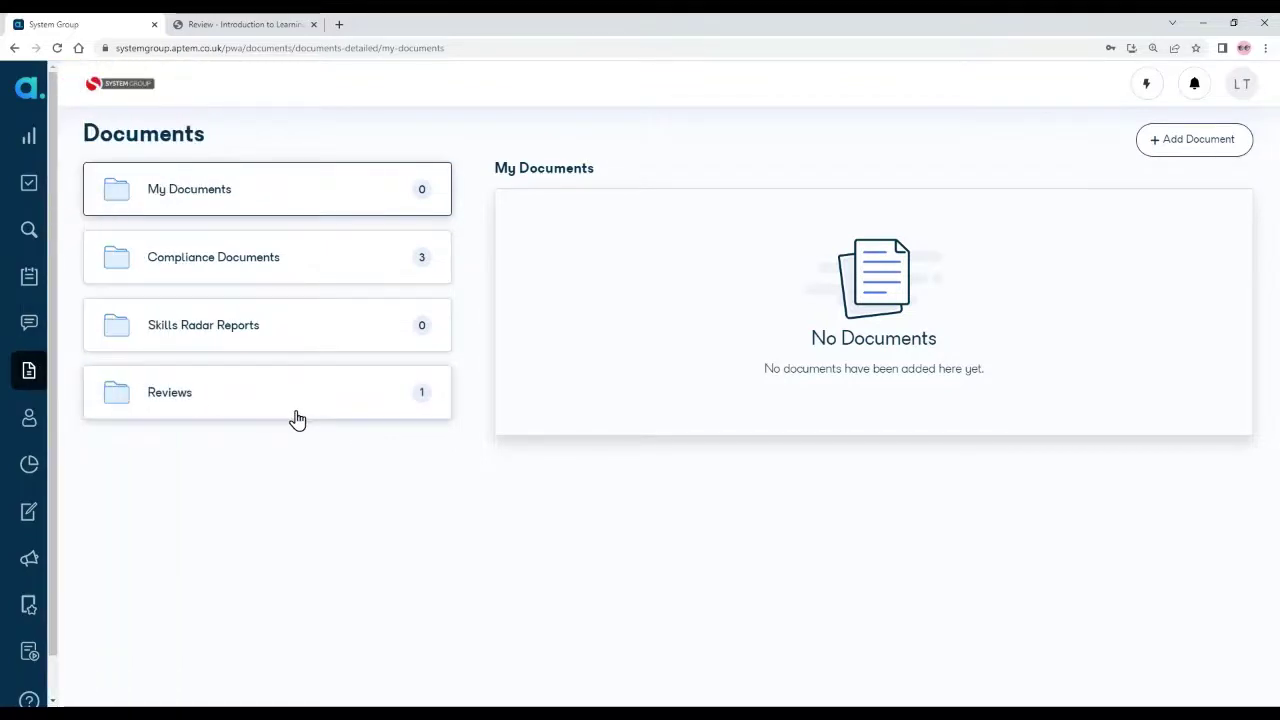
left_click(239, 401)
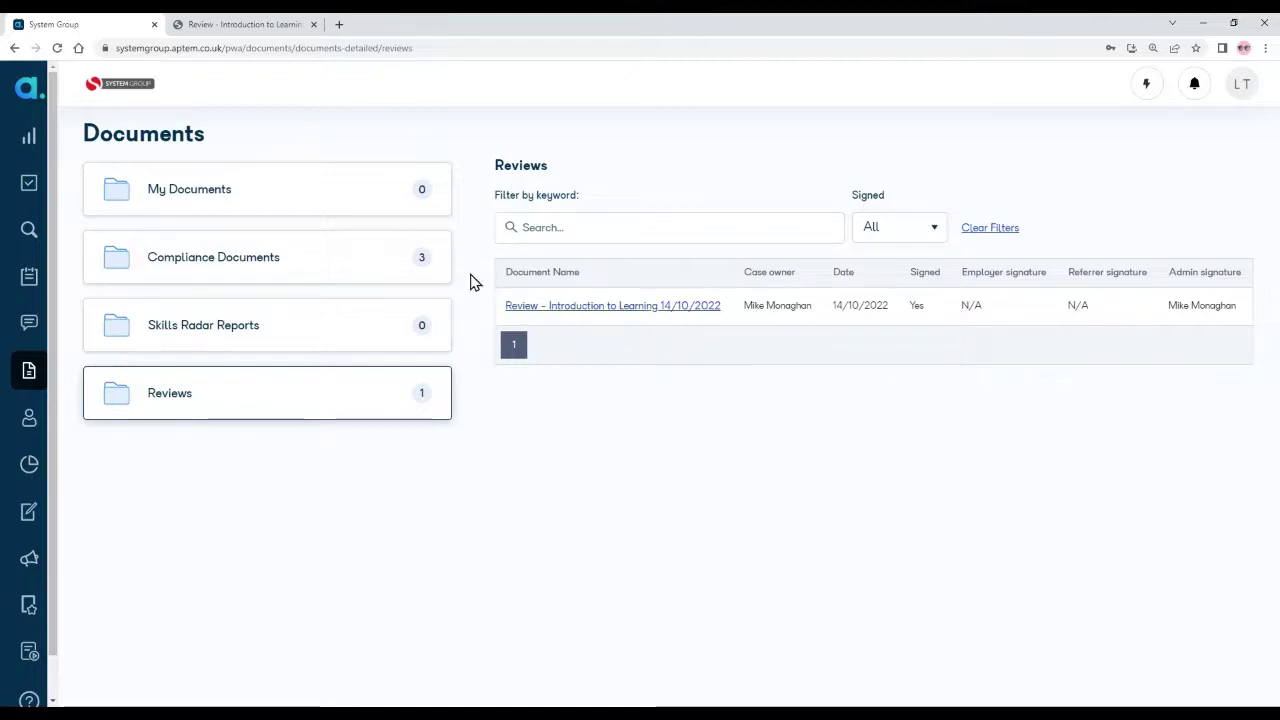
left_click(313, 274)
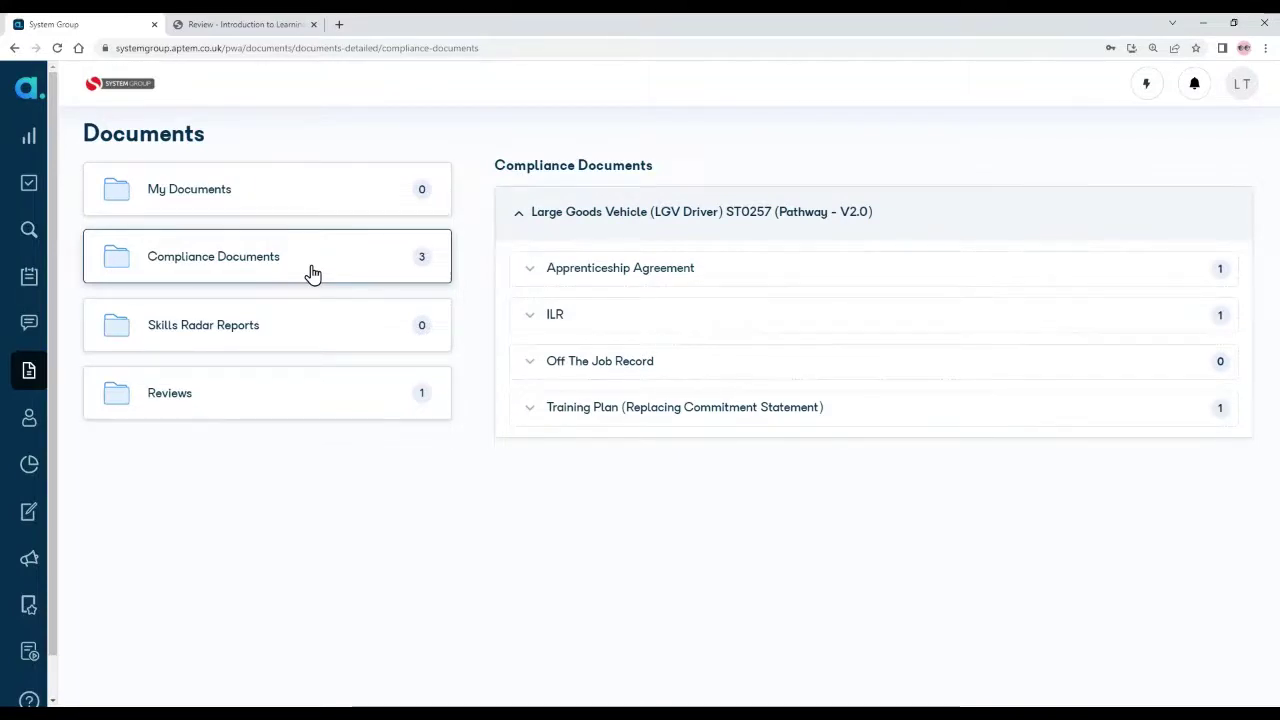
left_click(533, 412)
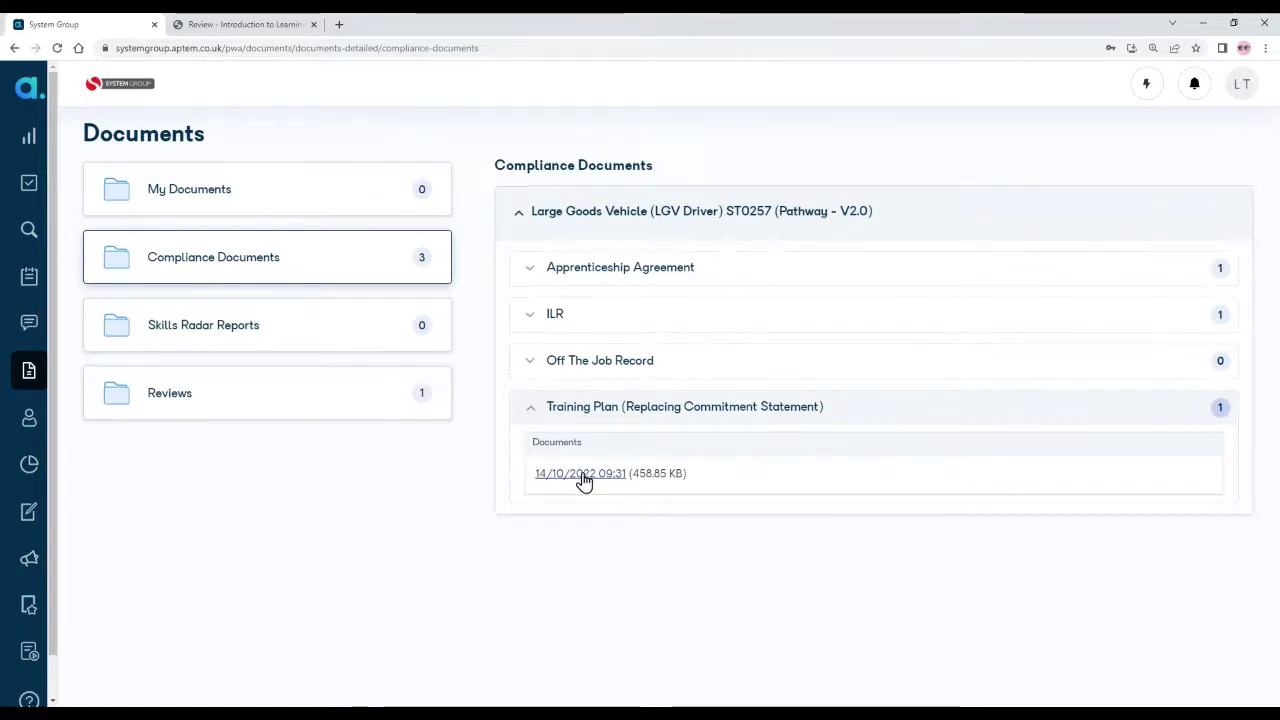
left_click(531, 274)
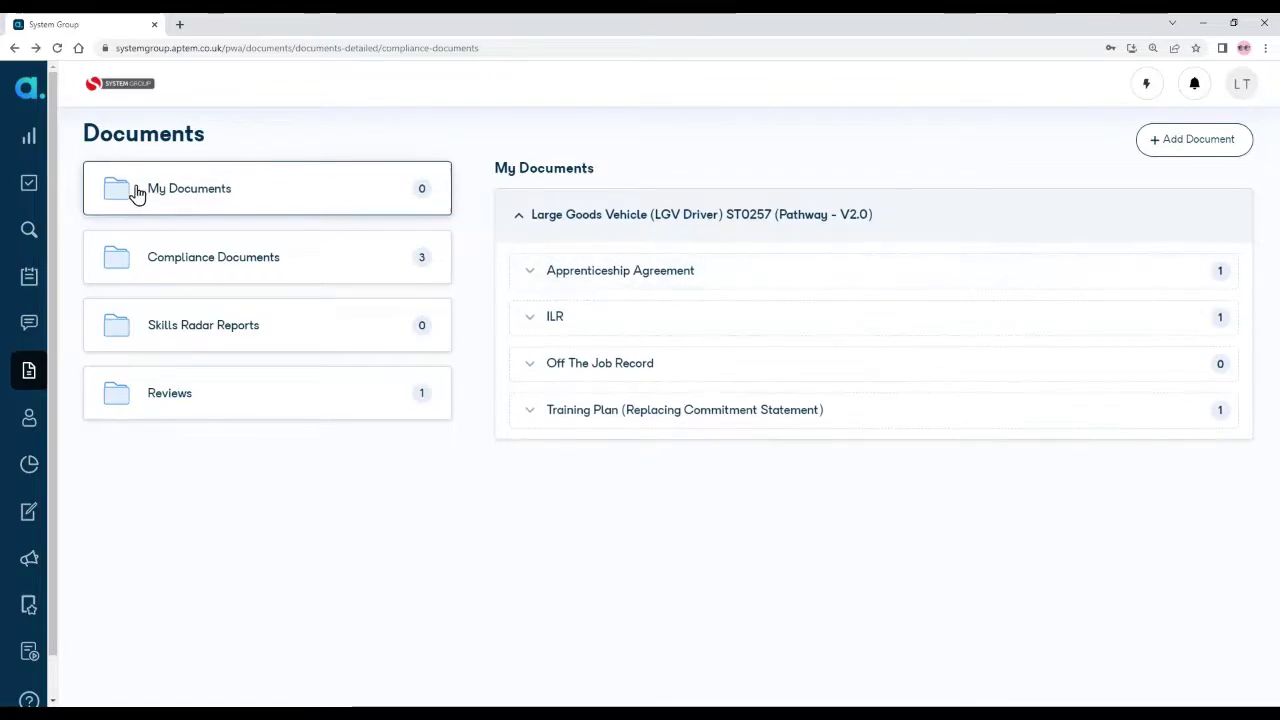
Step: Go back to the learner dashboard
mouse_move(42, 168)
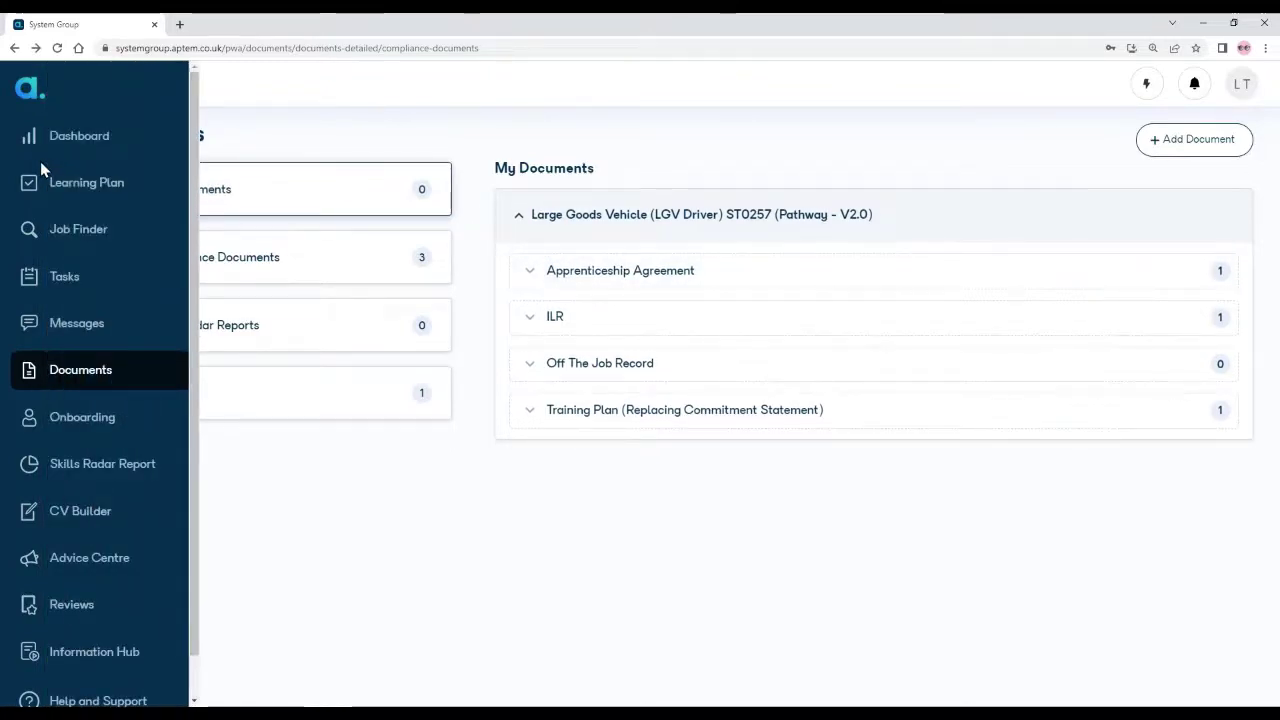
left_click(62, 141)
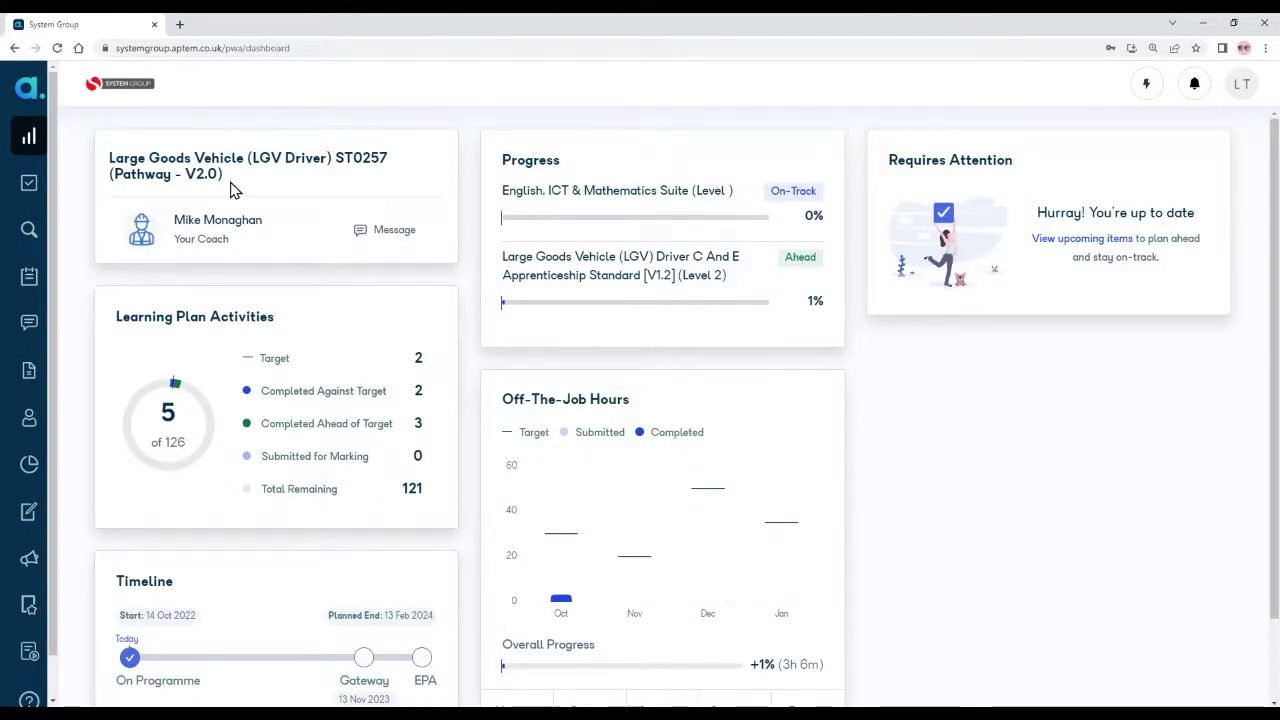
left_click_drag(225, 183, 106, 160)
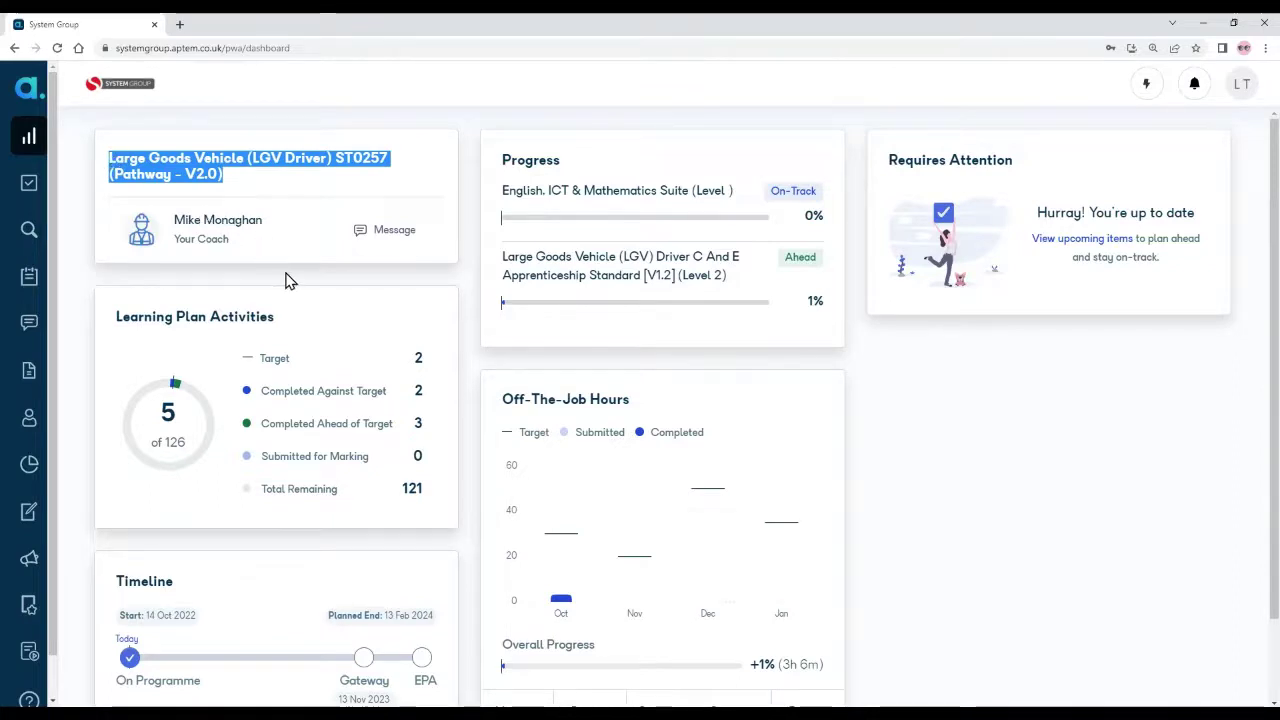
left_click(286, 280)
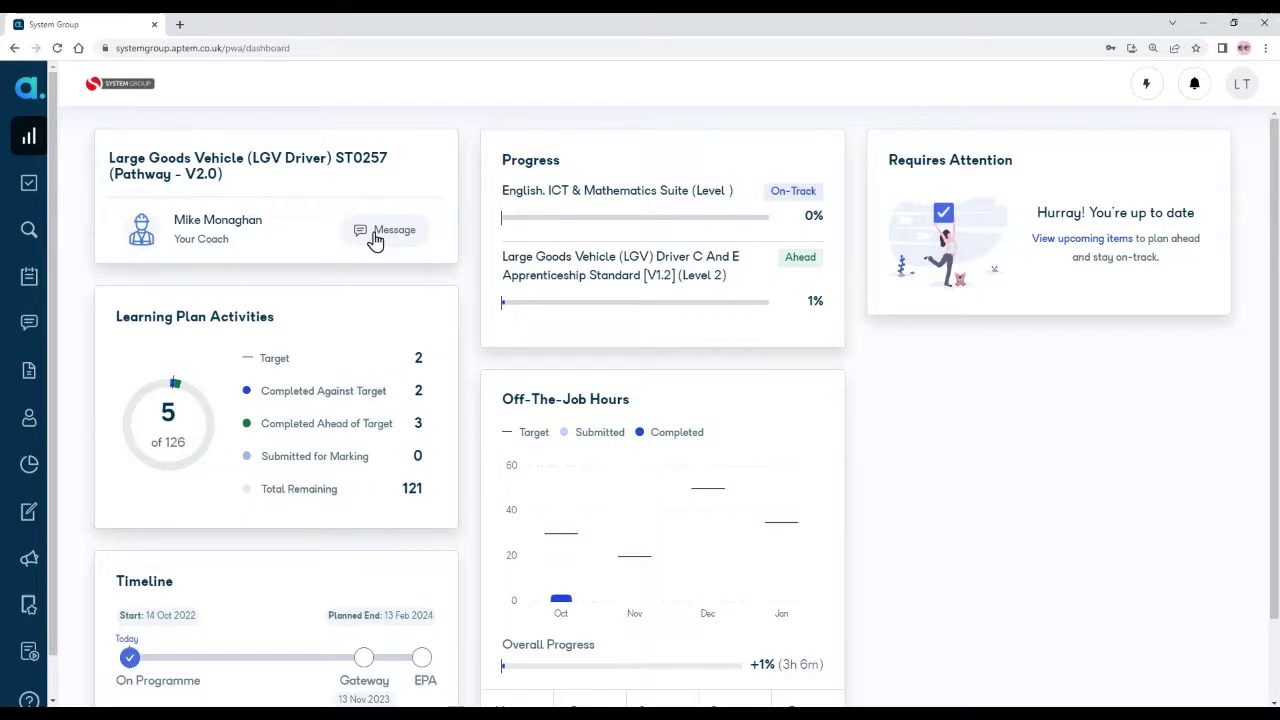
Step: Send the coach the message 'Test message' and return to the dashboard
left_click(375, 238)
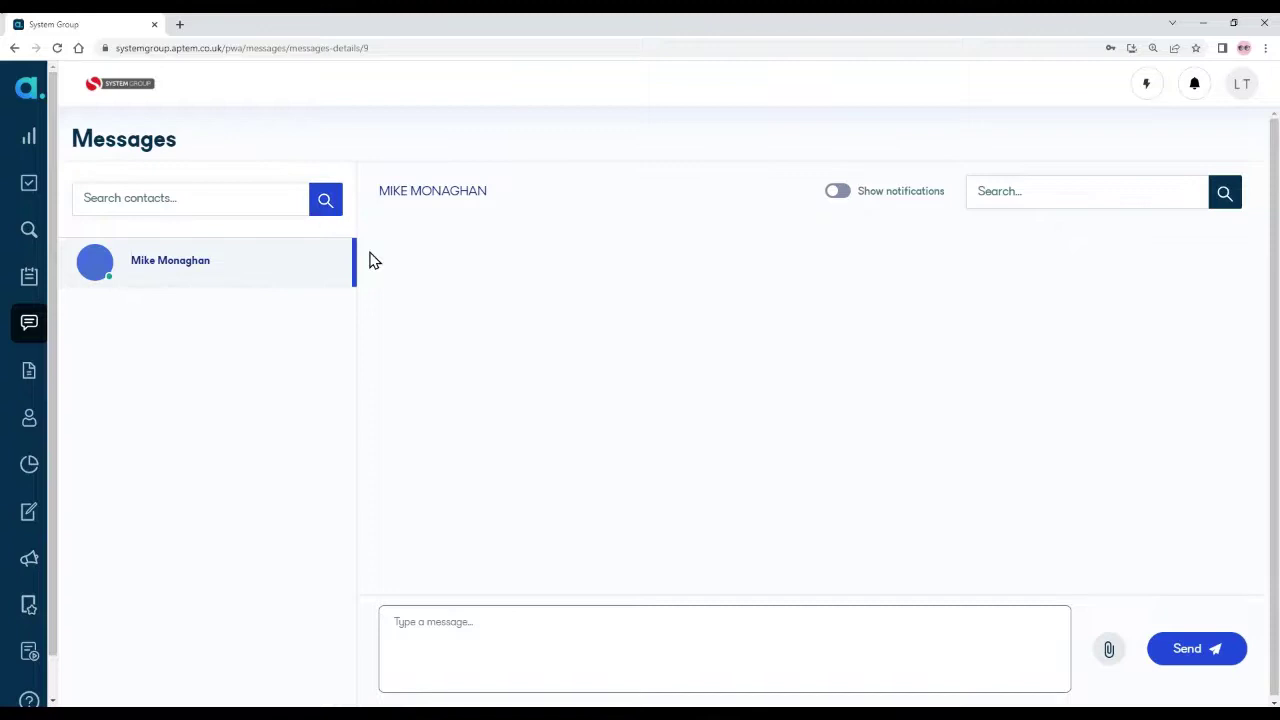
left_click(487, 626)
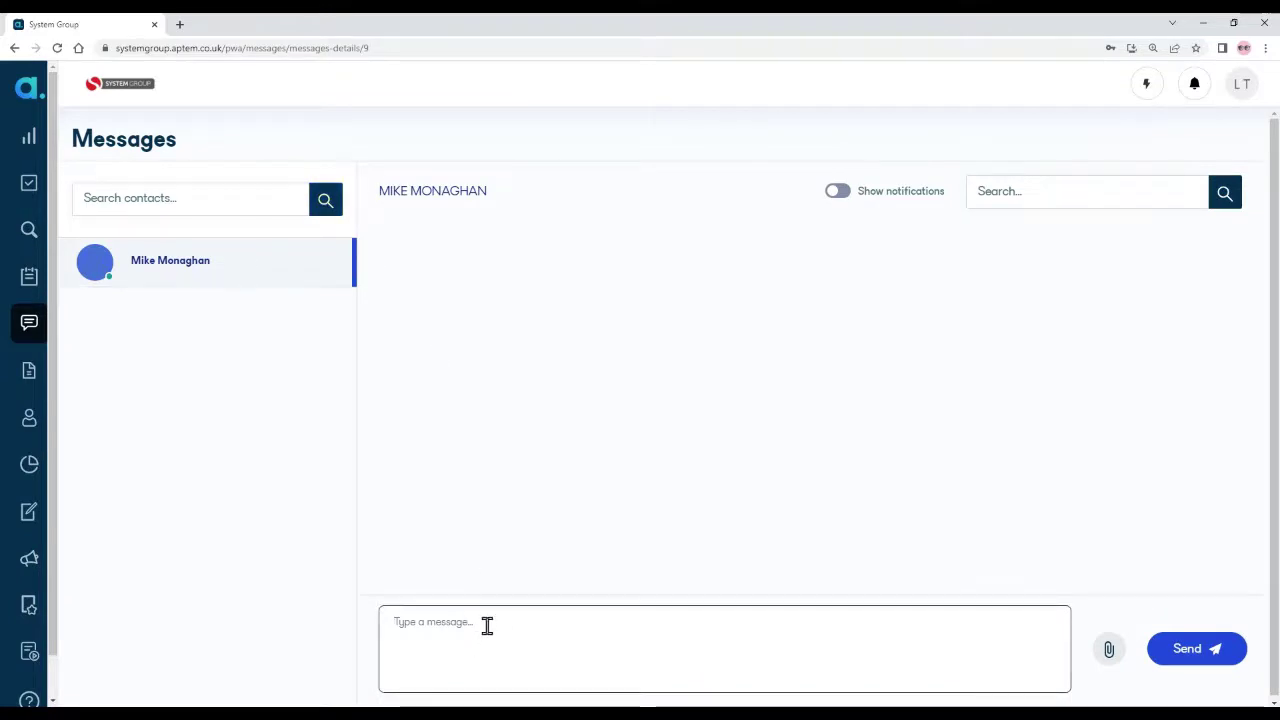
type("Tes")
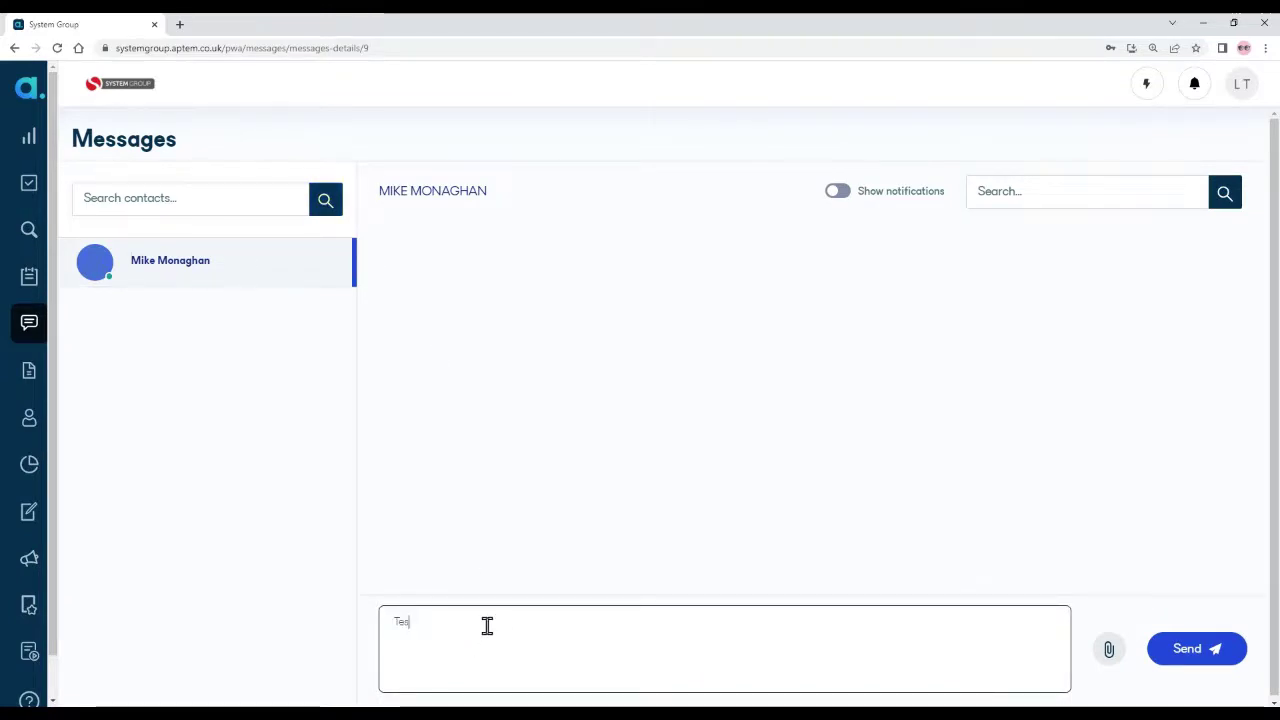
type("t messgae")
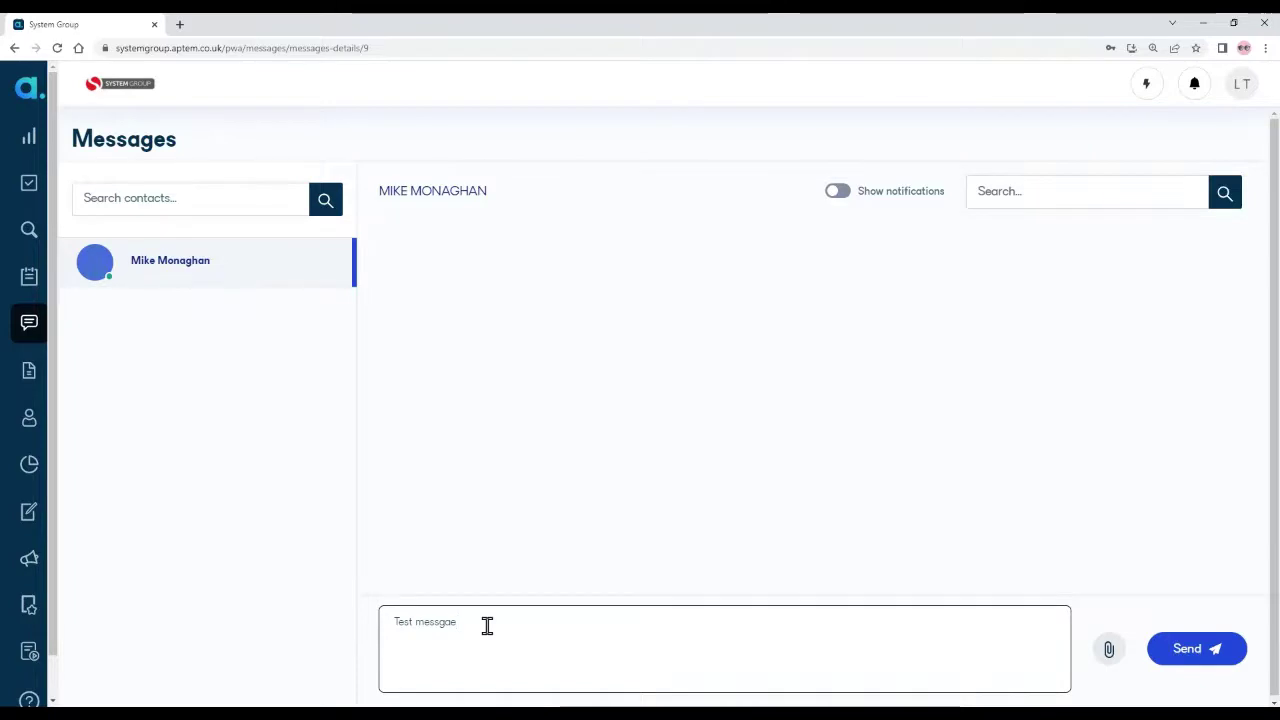
key("BackSpace")
key("BackSpace")
key("BackSpace")
type("age")
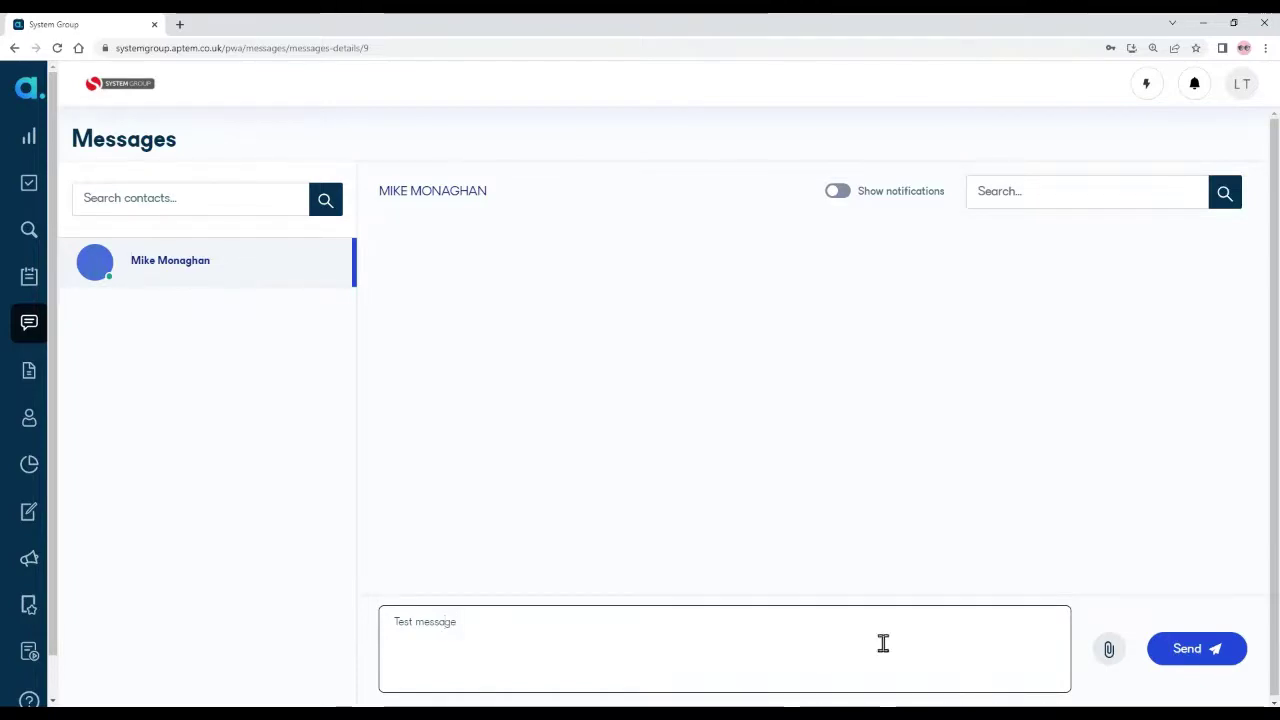
left_click(1210, 650)
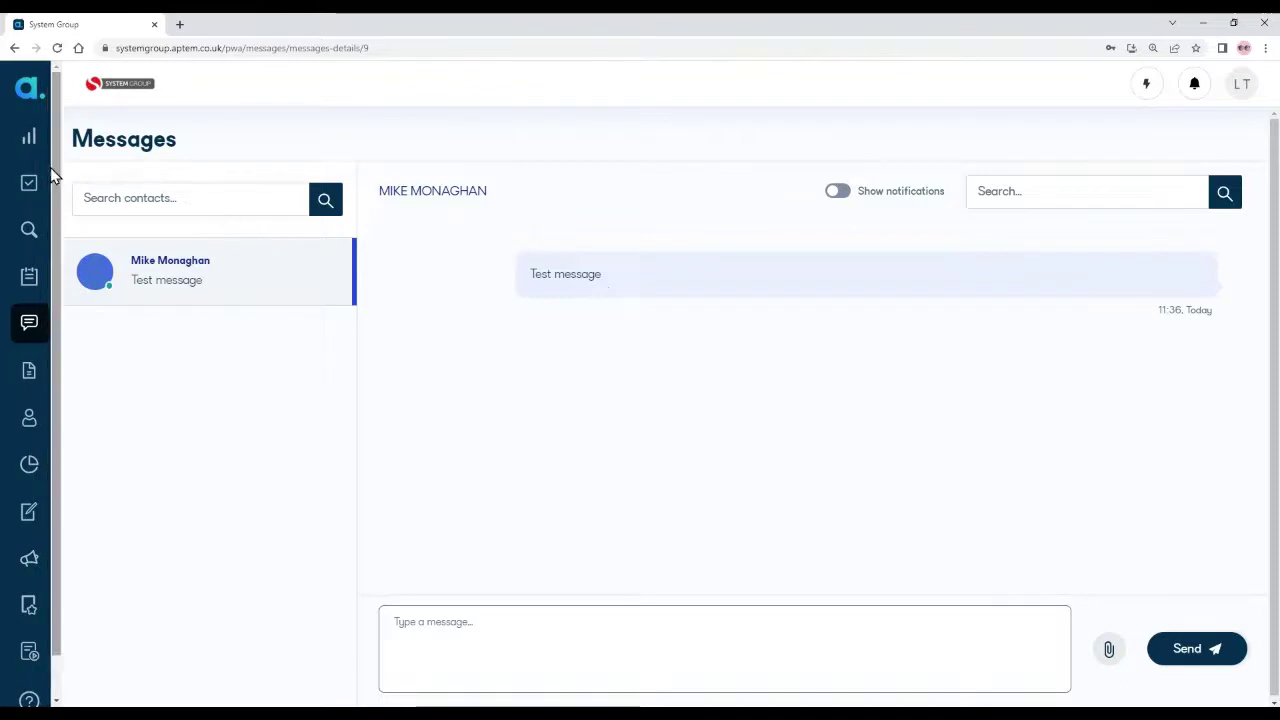
left_click(33, 145)
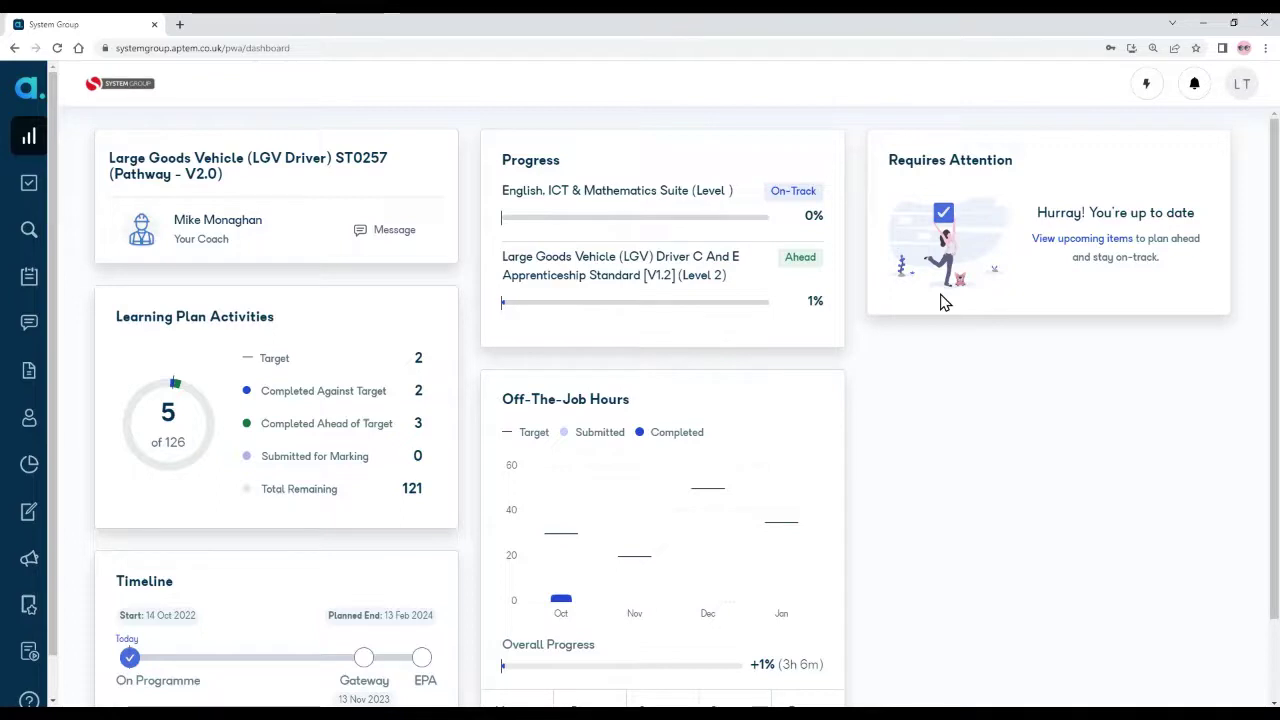
Step: Look over the dashboard's Off-The-Job Hours totals, then go to the Messages page
scroll(929, 410, "down", 2)
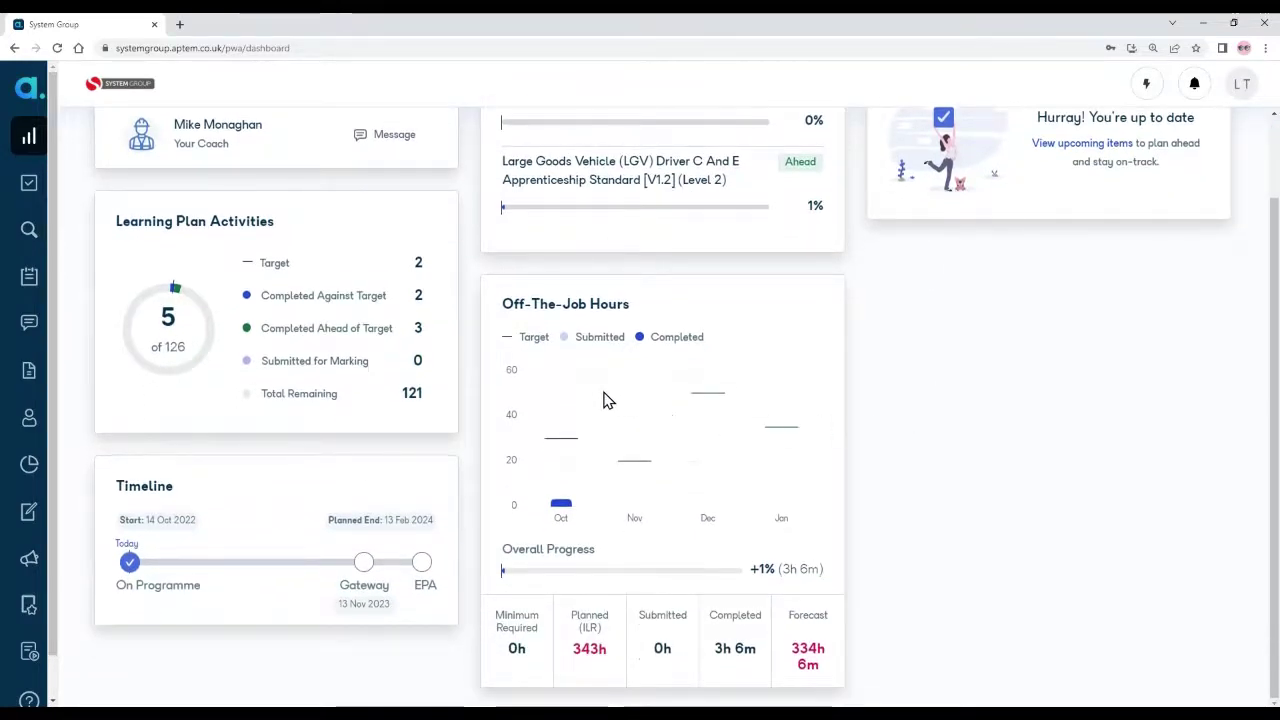
mouse_move(566, 510)
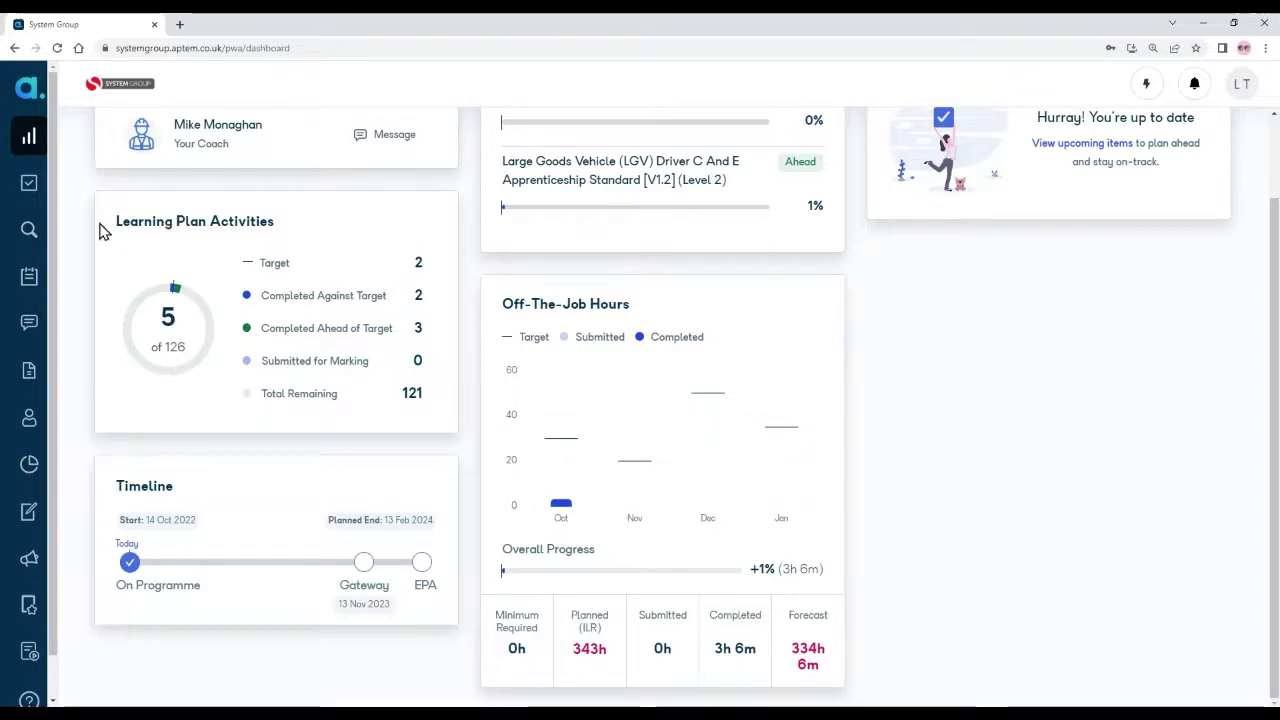
mouse_move(49, 232)
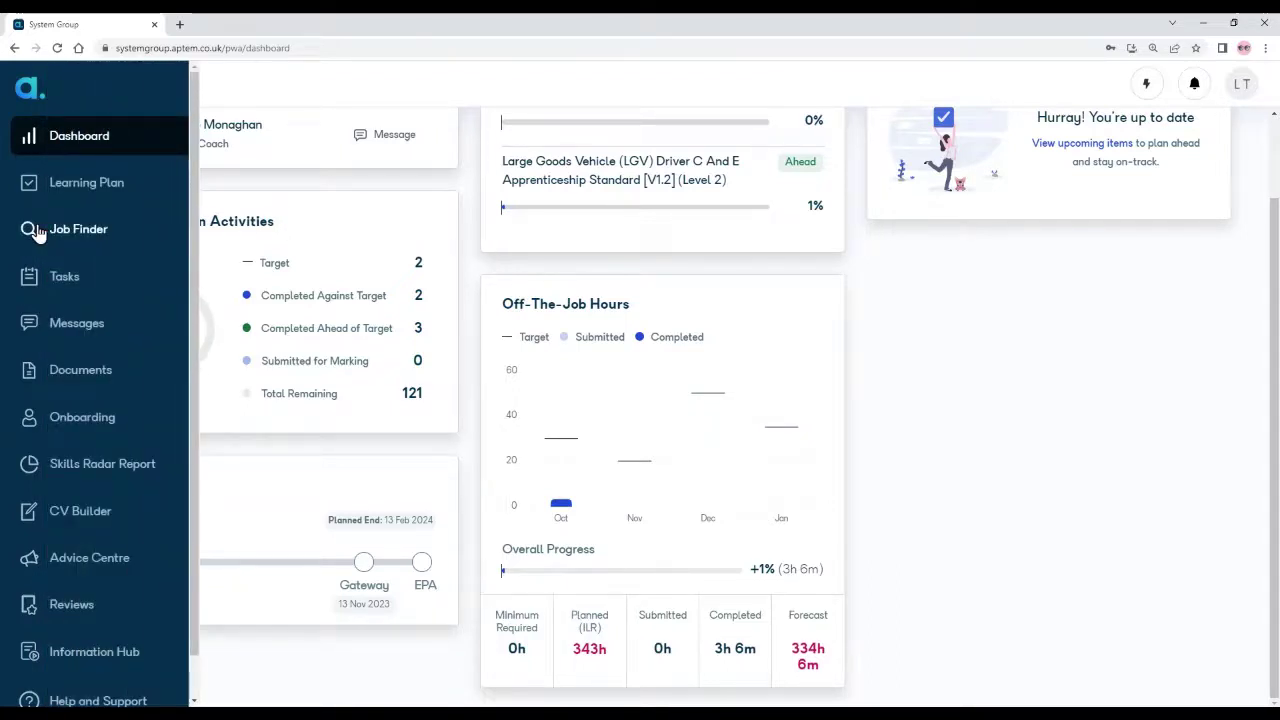
left_click(65, 328)
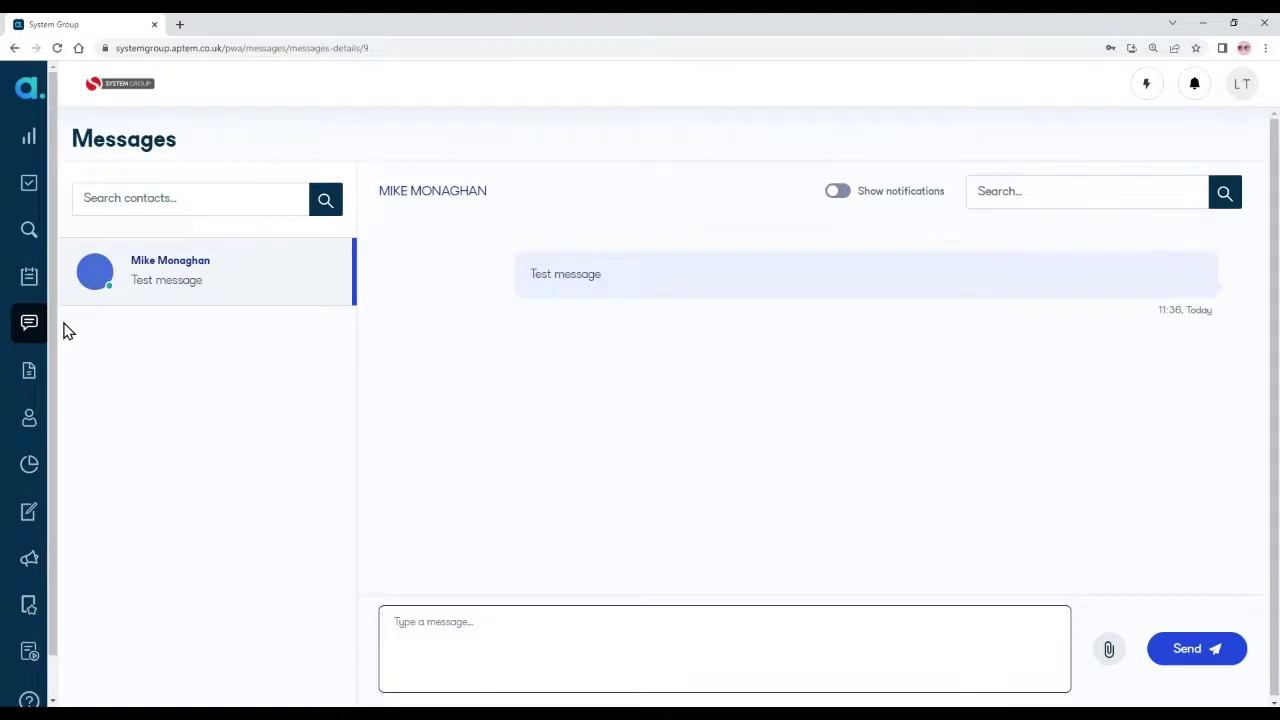
mouse_move(40, 329)
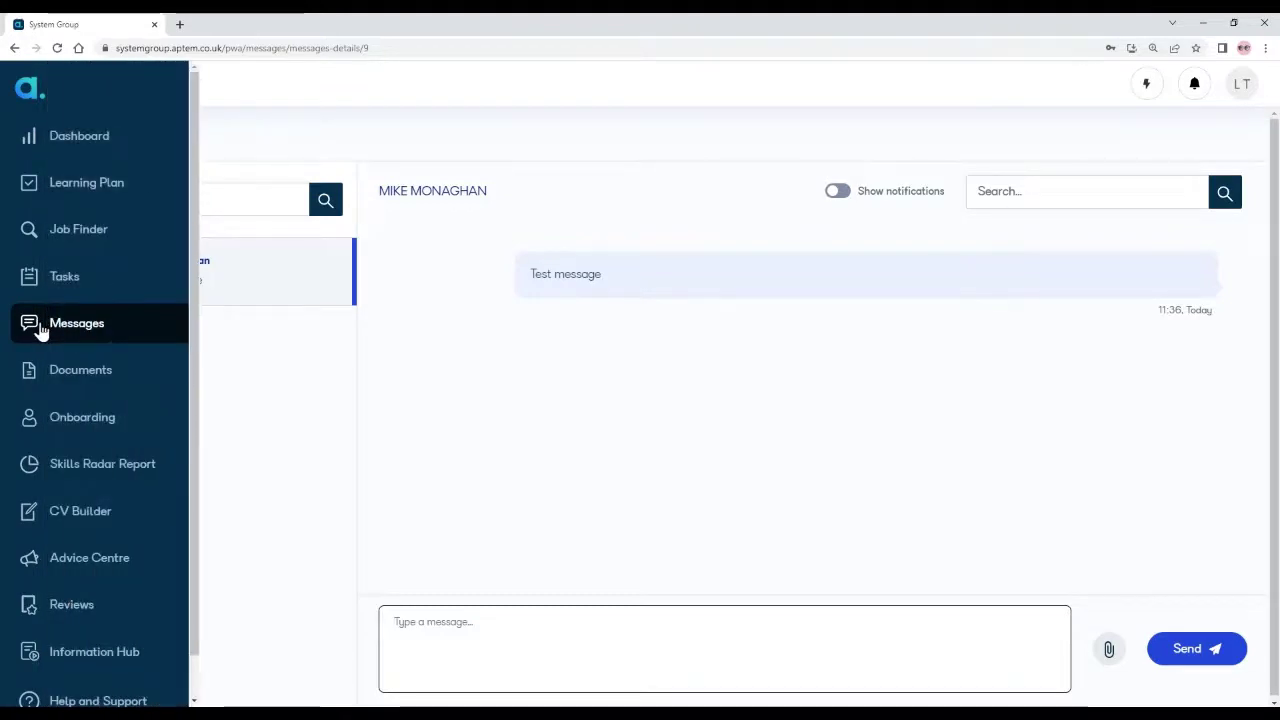
Step: Visit the Documents area, then open the Information Hub down to the Learner Handbook section
left_click(57, 377)
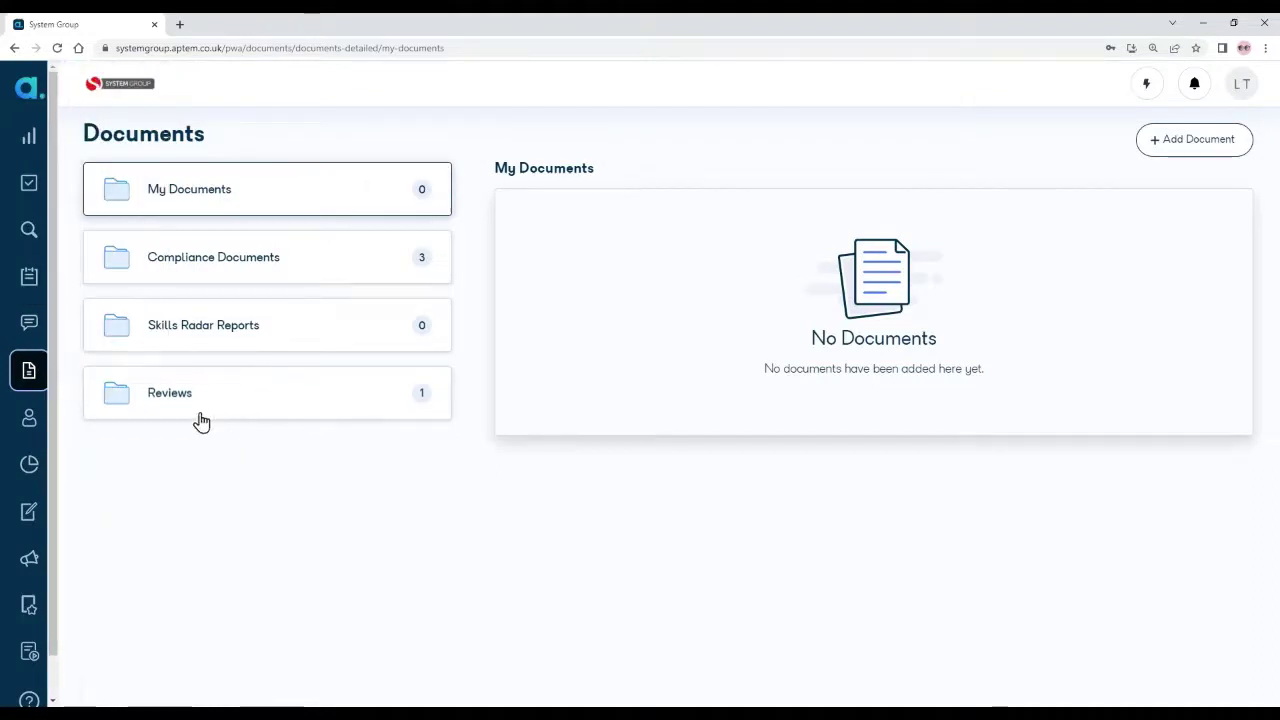
mouse_move(40, 393)
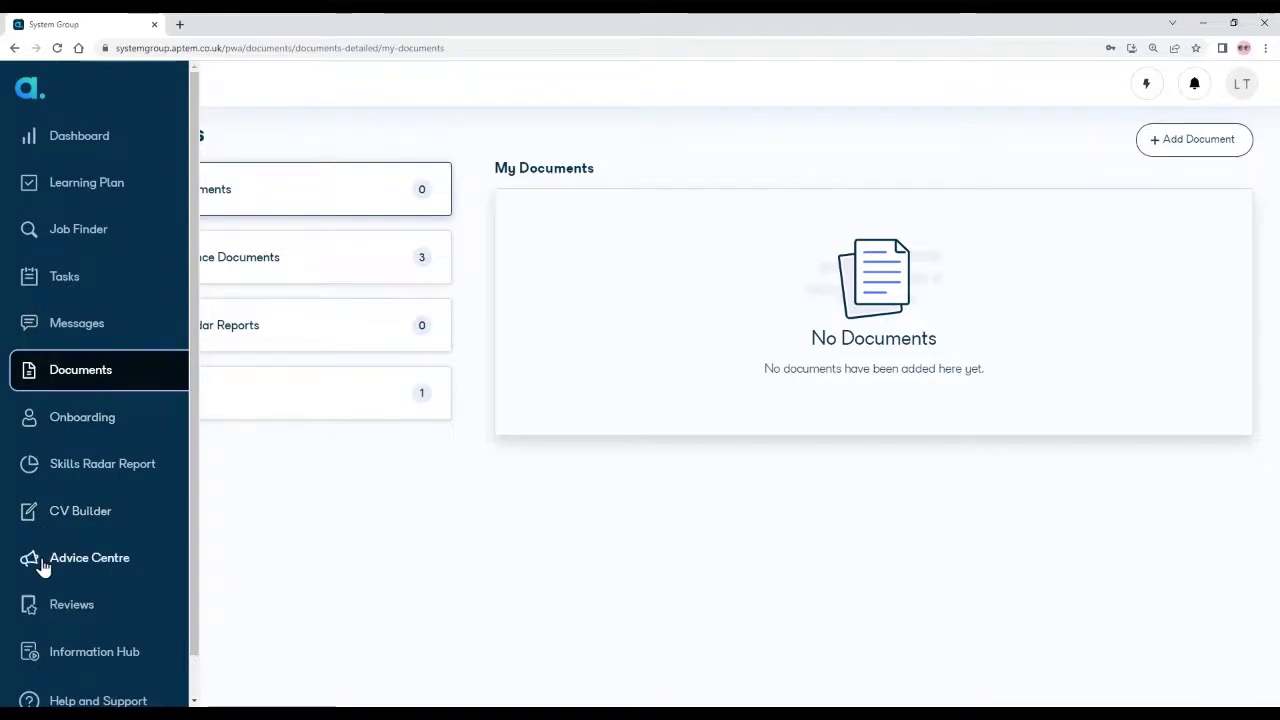
left_click(75, 657)
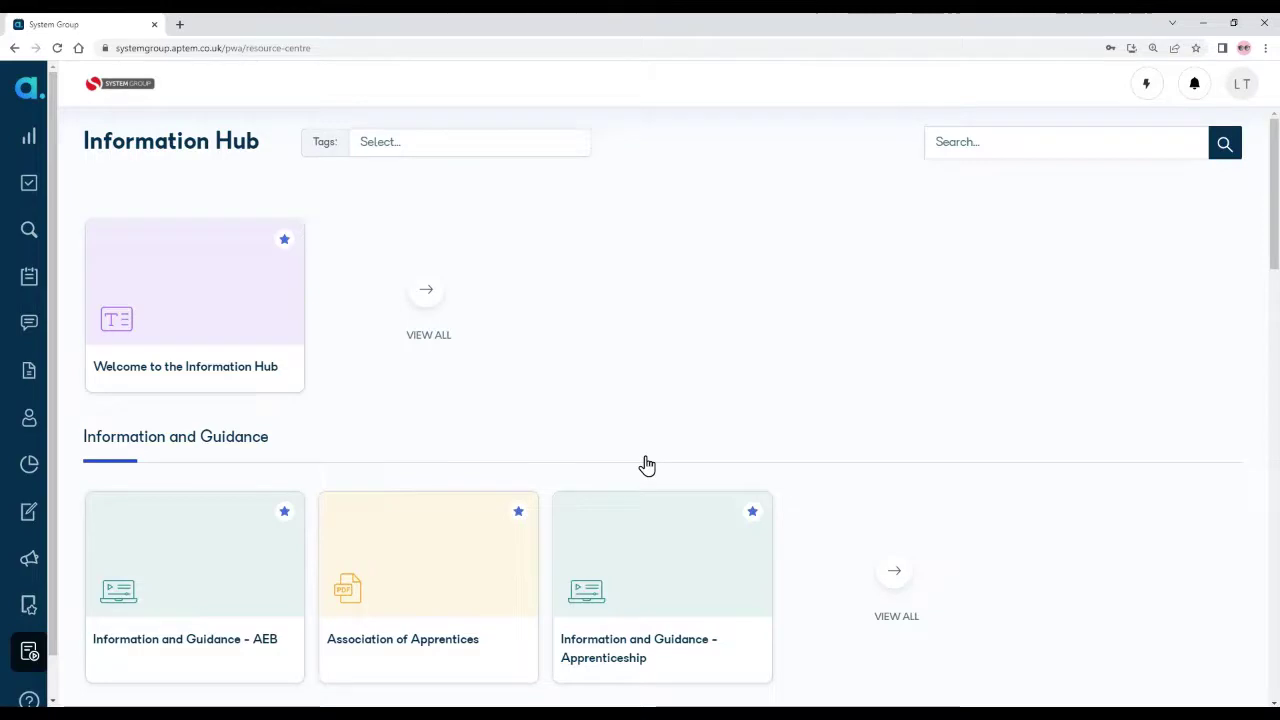
scroll(622, 420, "down", 1)
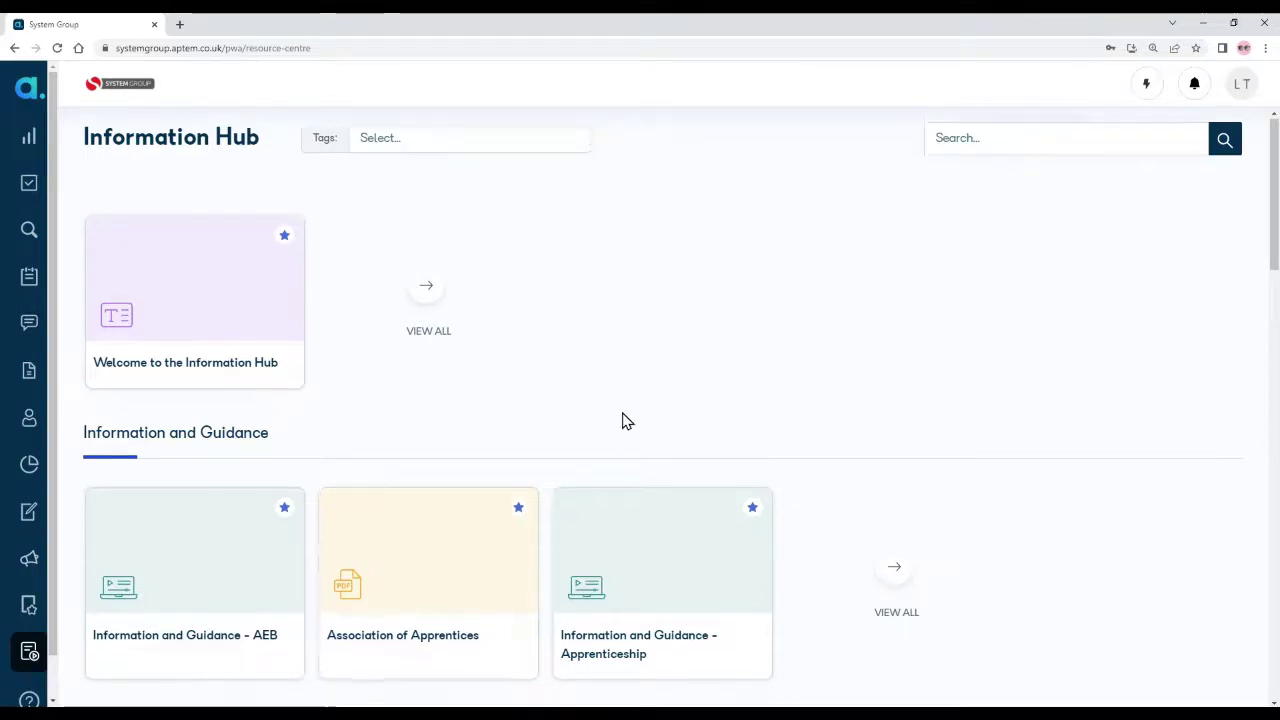
scroll(622, 420, "down", 3)
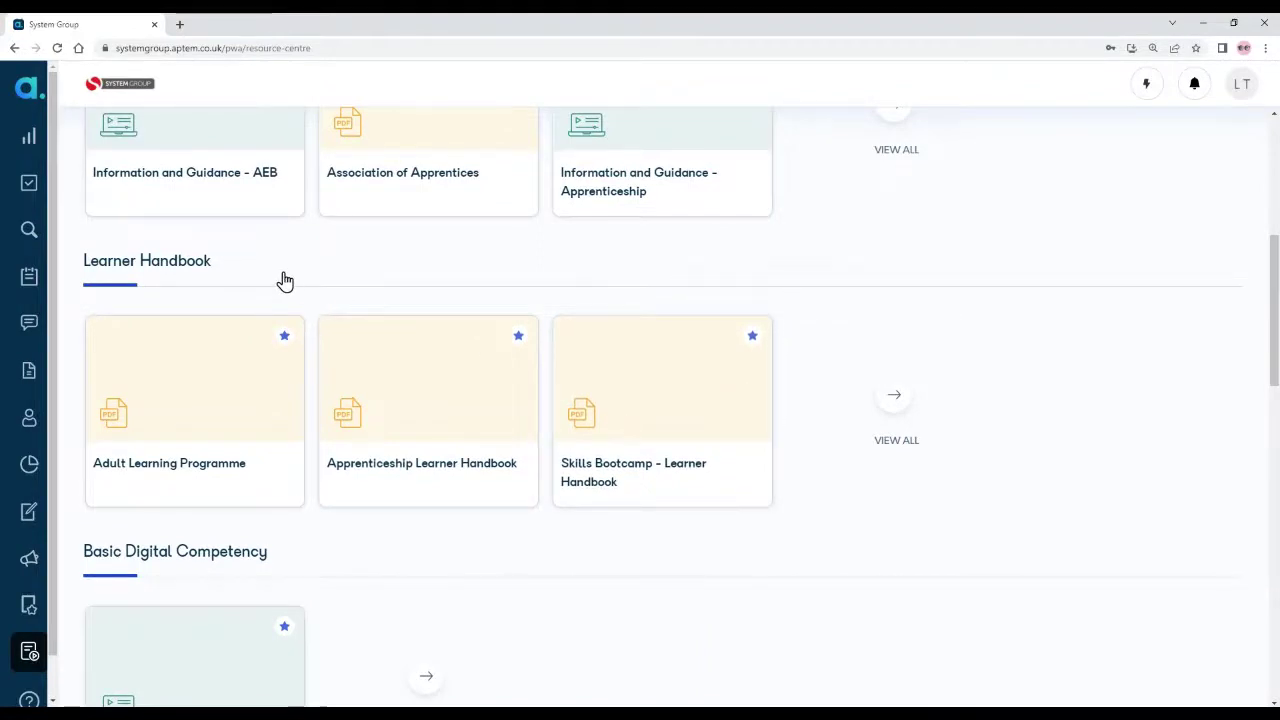
Step: Open the Apprenticeship Learner Handbook to its page 2 Contents, then return to the dashboard
left_click(404, 414)
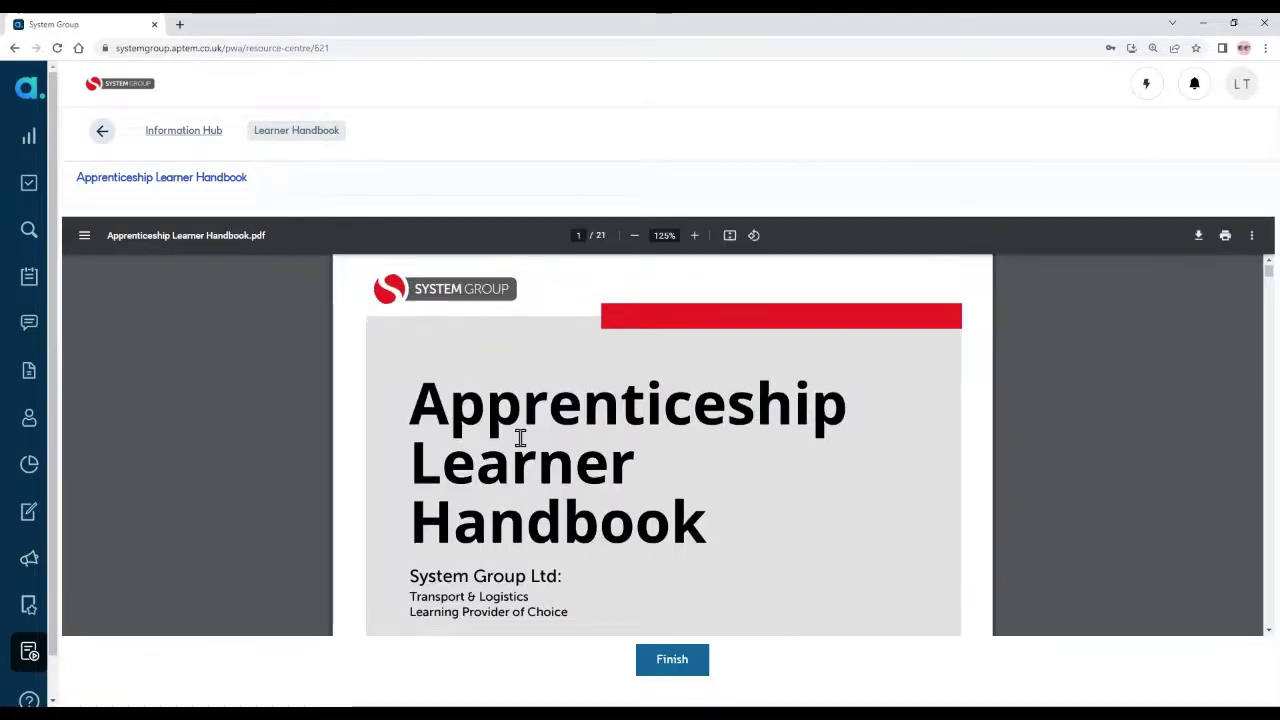
scroll(517, 434, "down", 1)
scroll(520, 437, "down", 6)
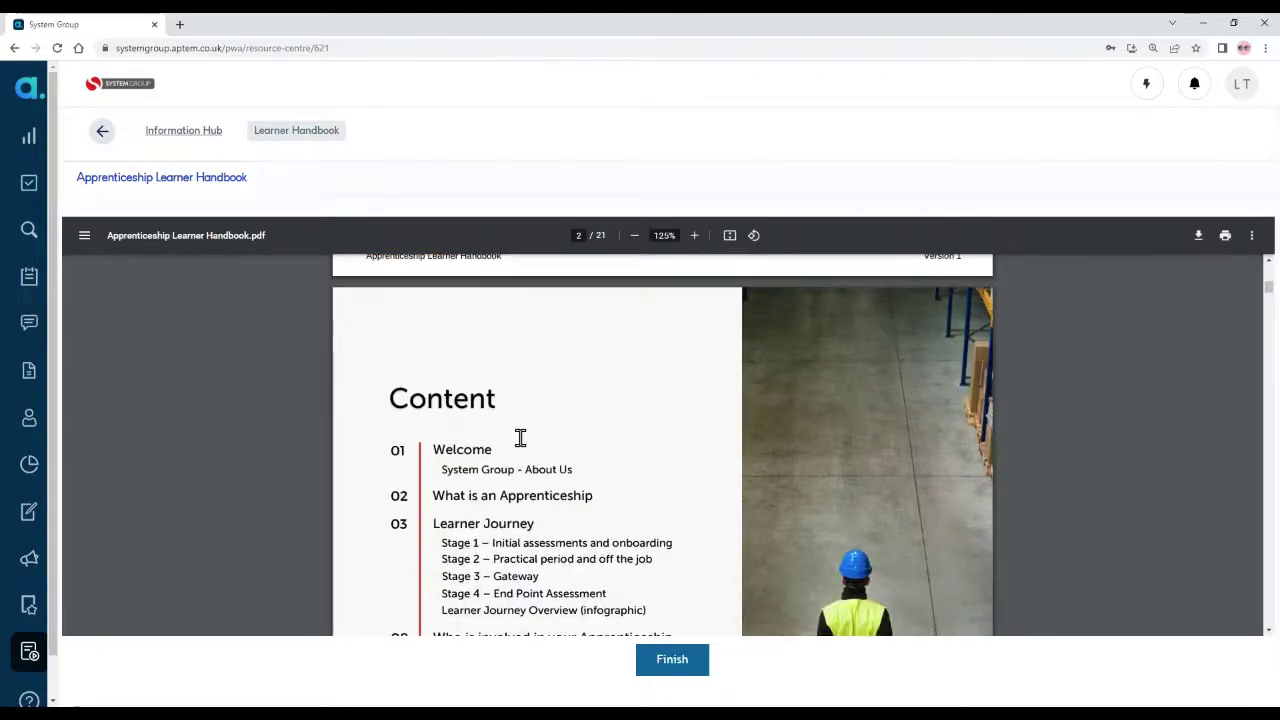
scroll(520, 437, "down", 3)
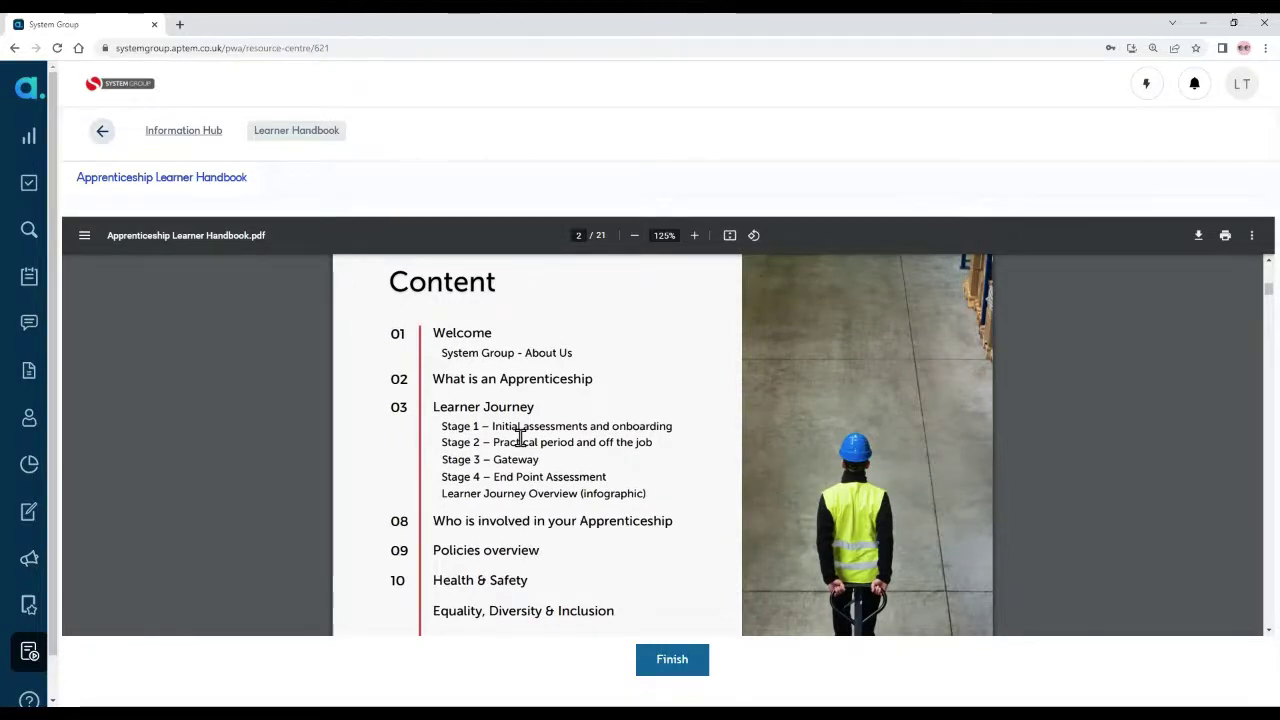
left_click(44, 145)
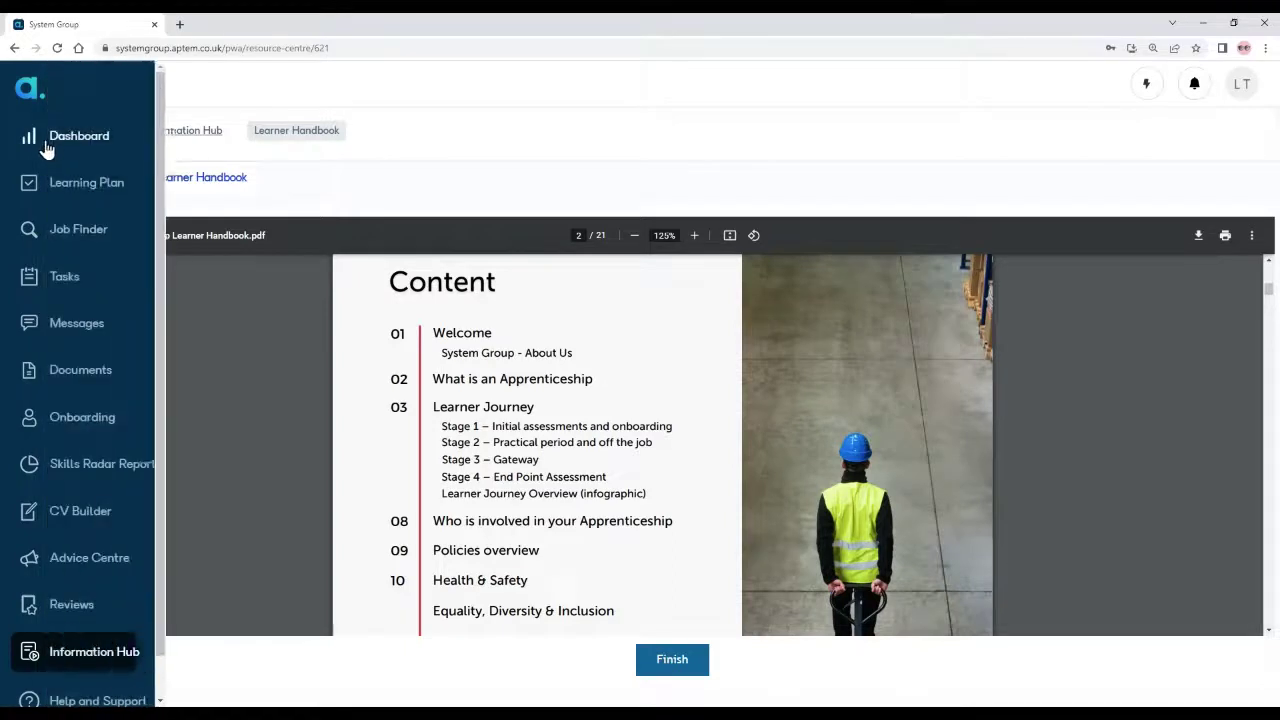